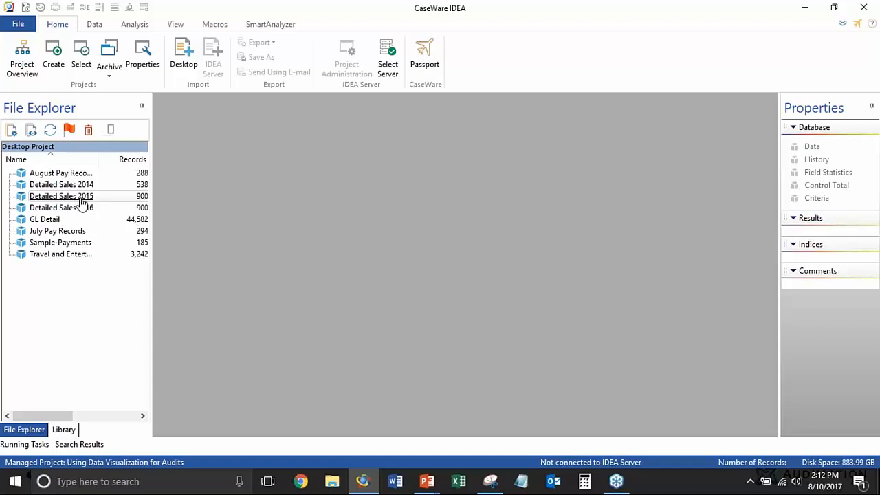
Open the Detailed Sales 2014 database and narrow the file list to give its records more room
click(70, 186)
double_click(69, 185)
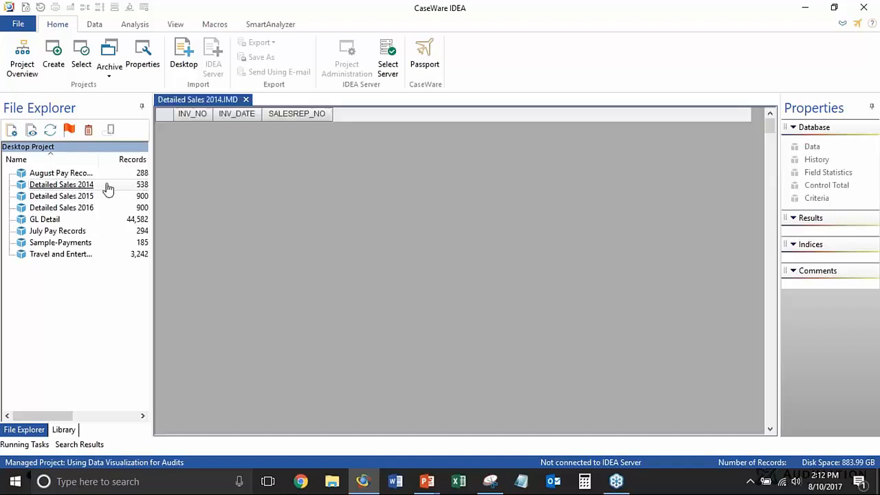
drag(145, 166, 99, 165)
click(179, 173)
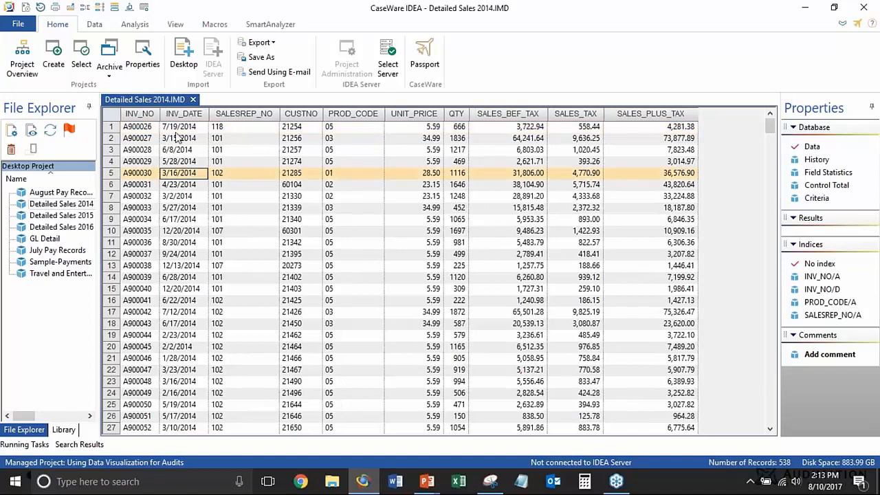
Examine the fields and records of the Detailed Sales 2014 database, including sales rep, product code, tax and sales plus tax
click(256, 117)
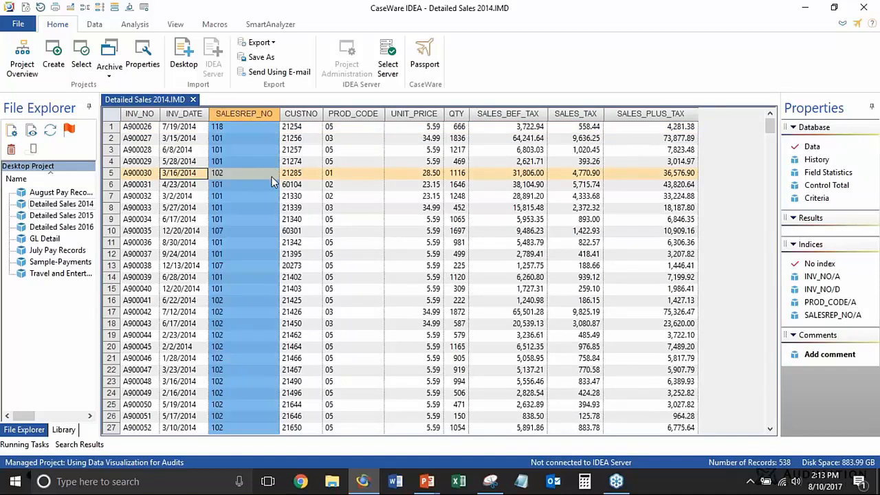
click(245, 178)
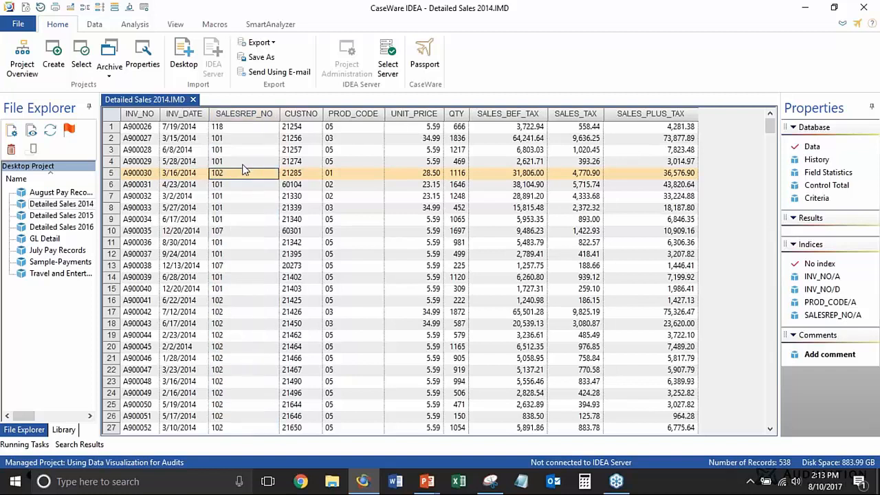
click(355, 139)
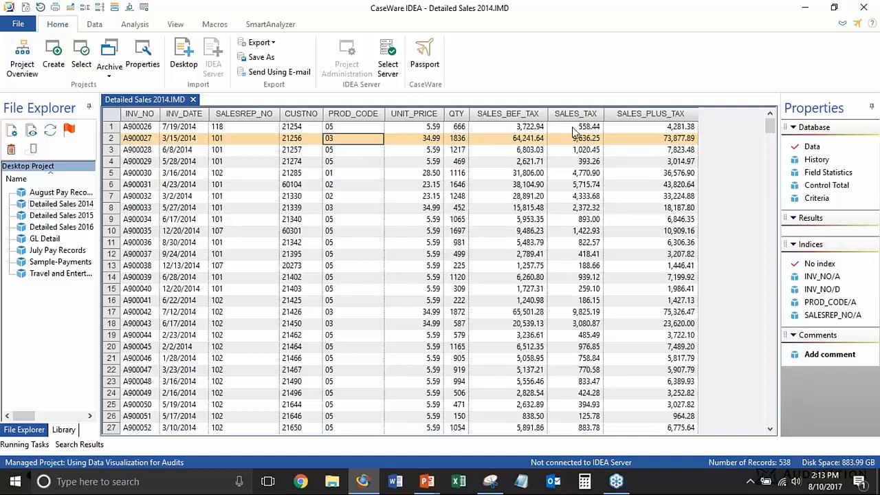
click(644, 125)
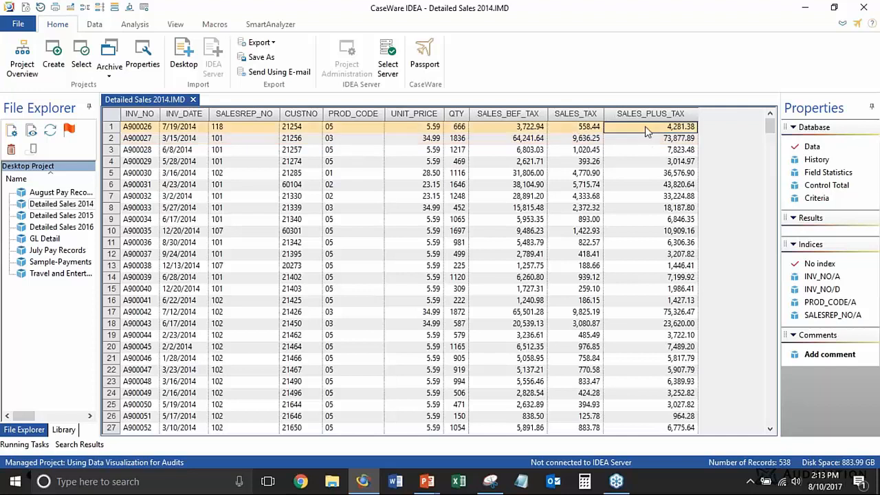
click(571, 137)
click(637, 117)
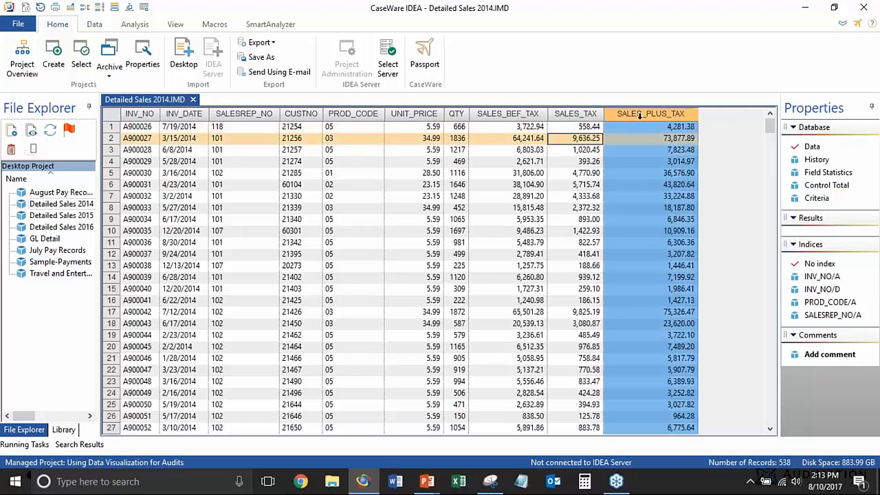
click(632, 137)
scroll(452, 244, down, 15)
scroll(453, 244, down, 20)
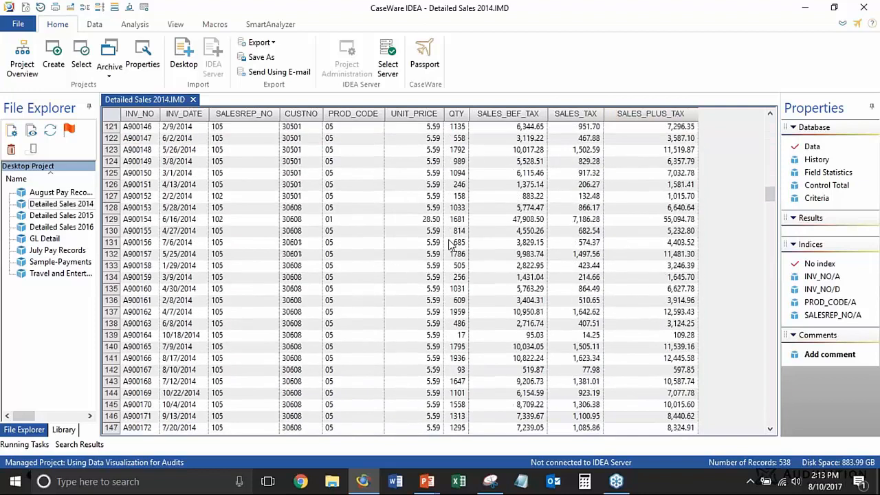
scroll(472, 312, up, 20)
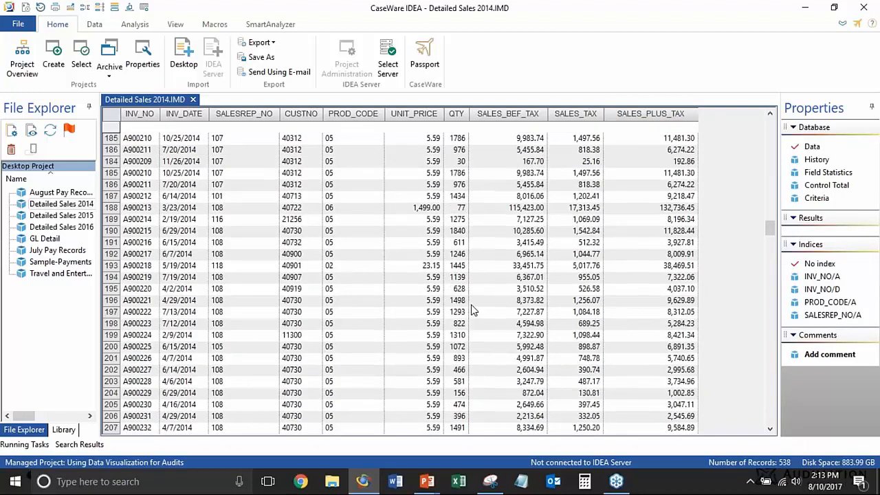
scroll(472, 311, up, 20)
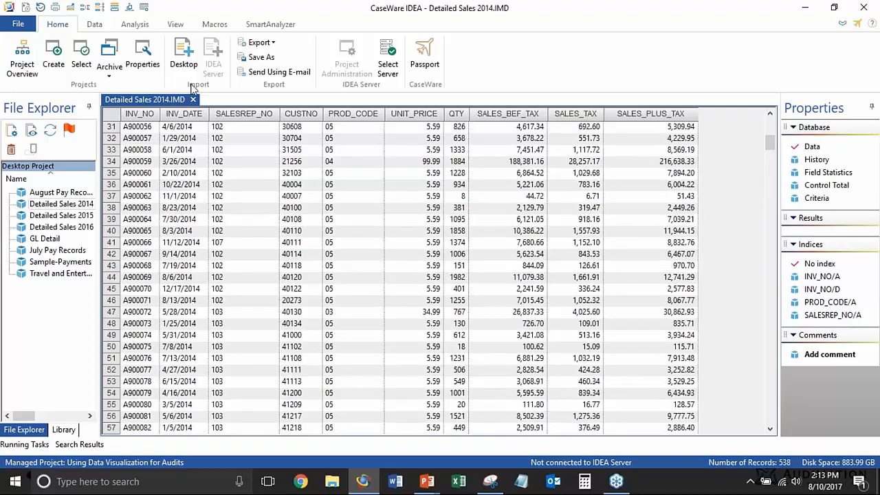
Create a new visualization dashboard from the Detailed Sales 2014 database, with Column Chart as the first chart's type
click(140, 24)
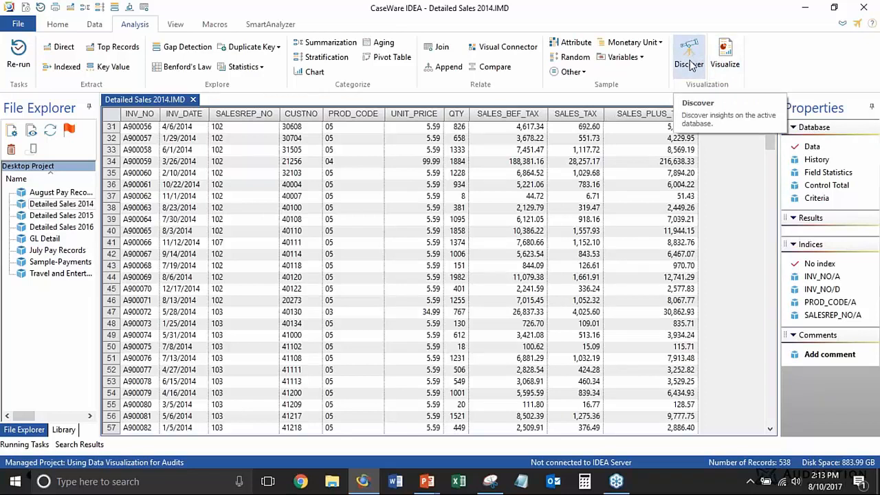
click(727, 61)
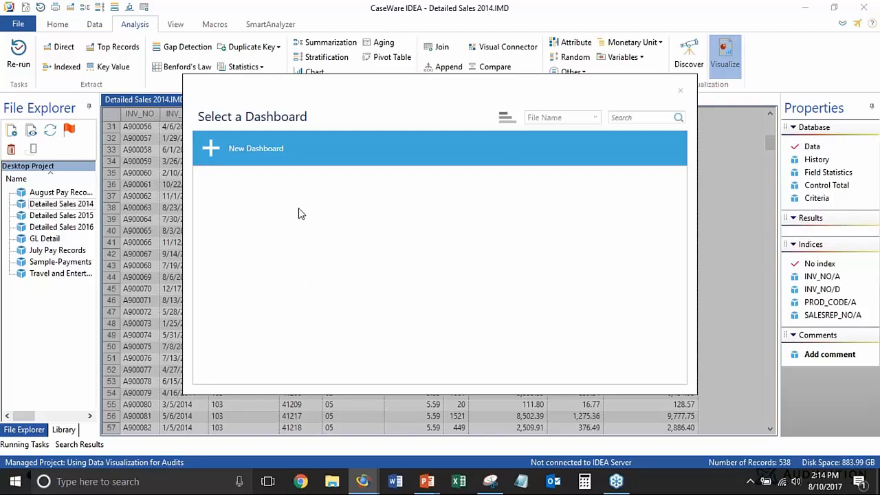
click(250, 157)
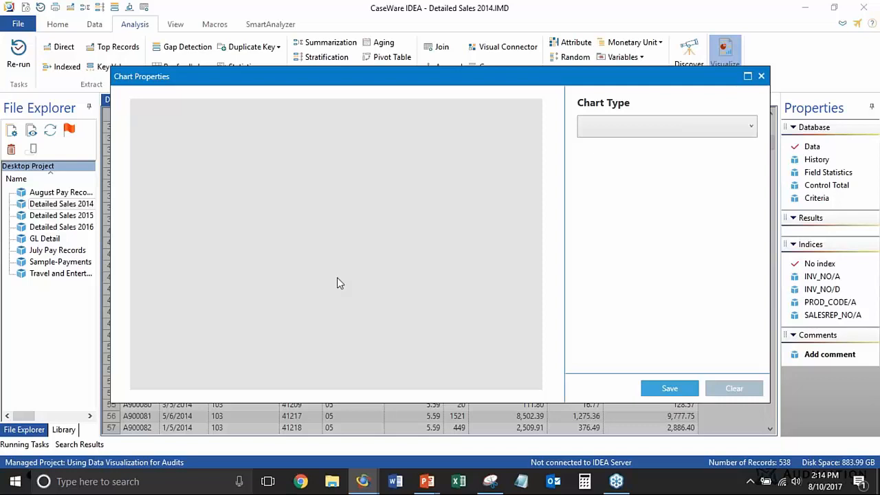
click(674, 122)
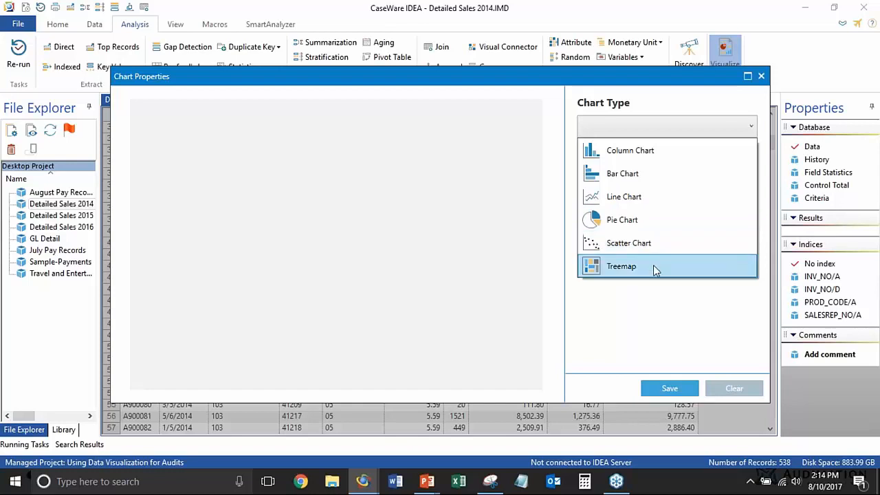
click(645, 310)
click(630, 133)
click(632, 234)
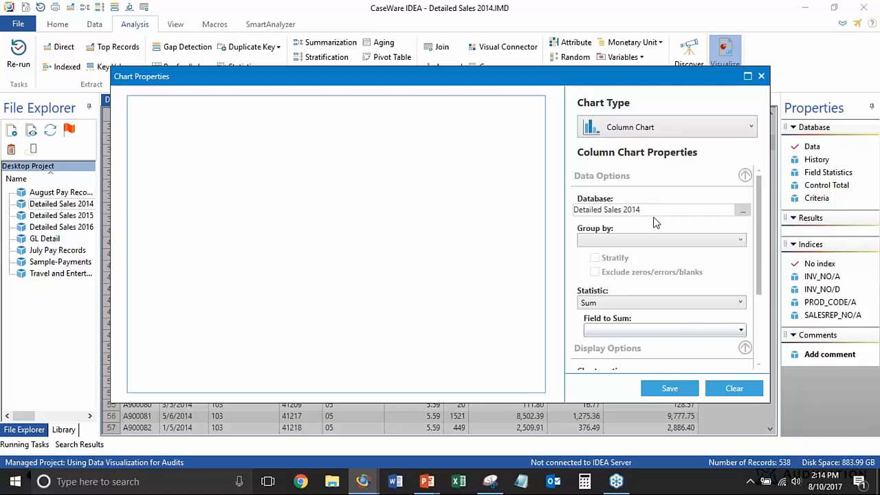
Group the 2014 column chart by INV_DATE and stratify the dates
click(732, 240)
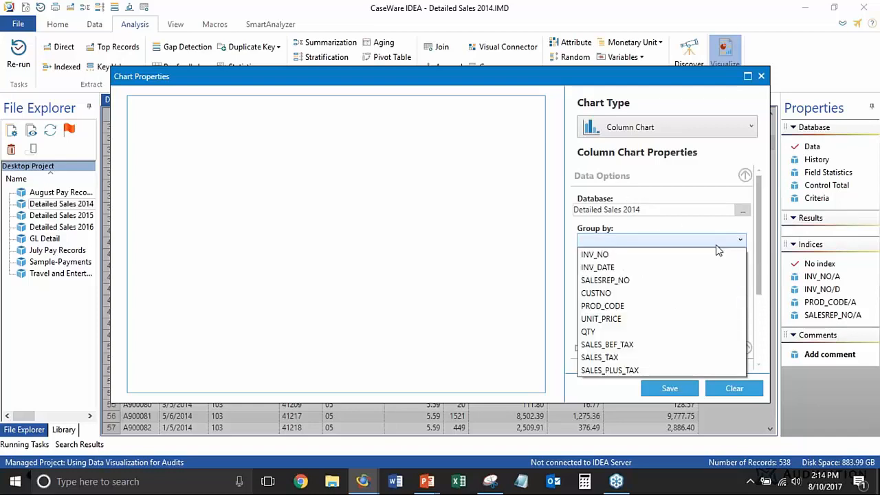
click(619, 267)
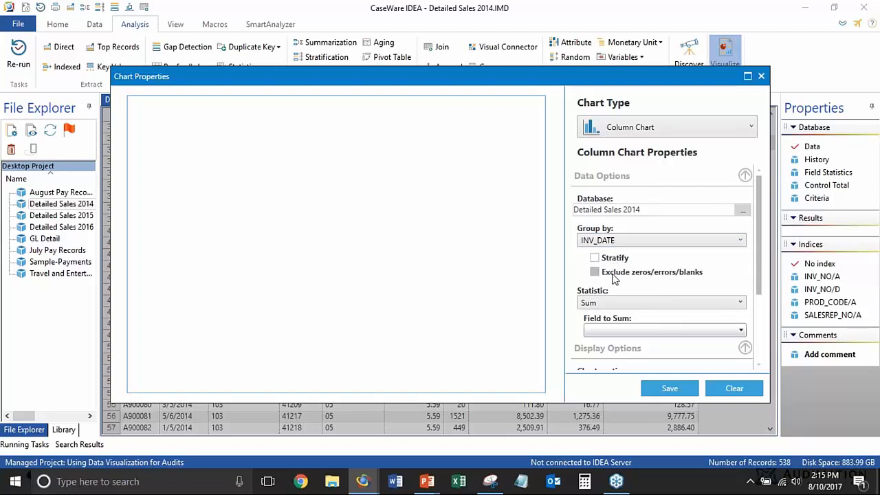
click(594, 257)
Set the 2014 chart's statistic to Sum with SALES_PLUS_TAX as the field to sum, and reposition the chart properties window
click(624, 303)
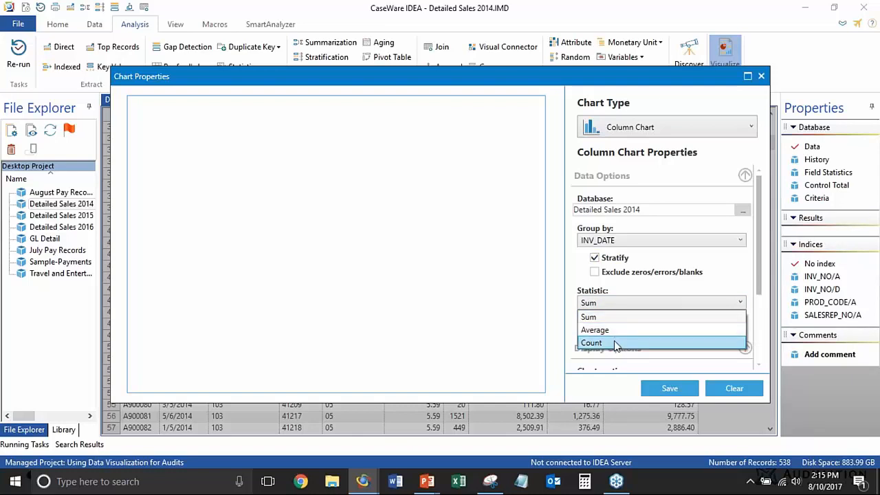
click(617, 318)
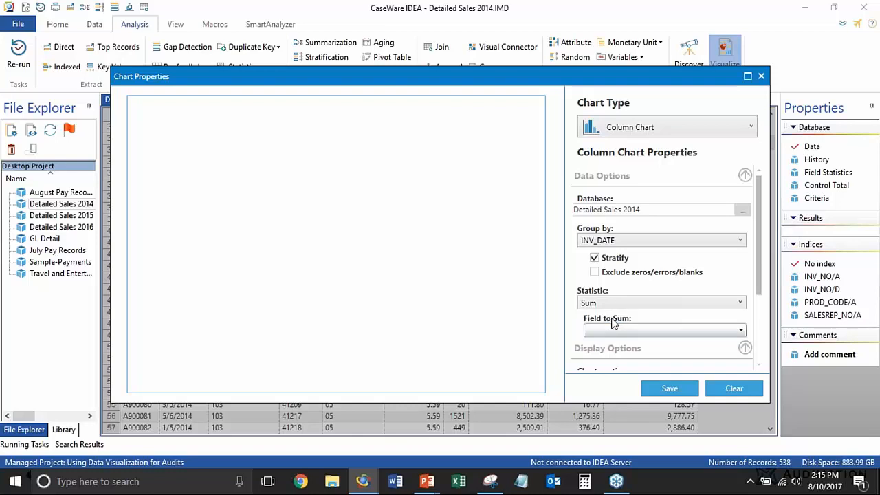
click(623, 330)
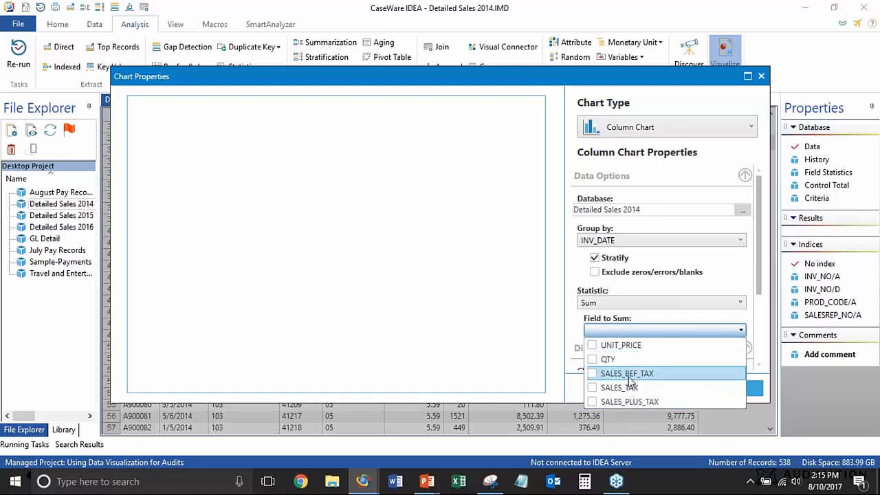
click(591, 402)
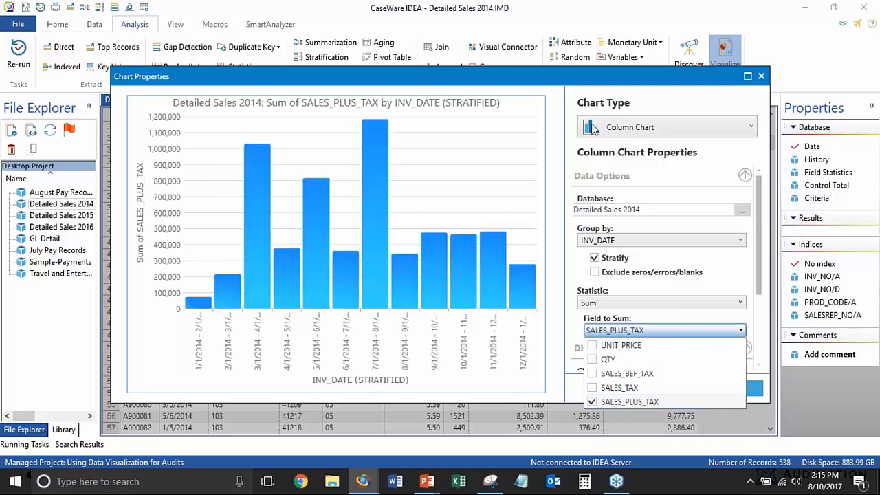
click(606, 75)
drag(606, 74, 594, 56)
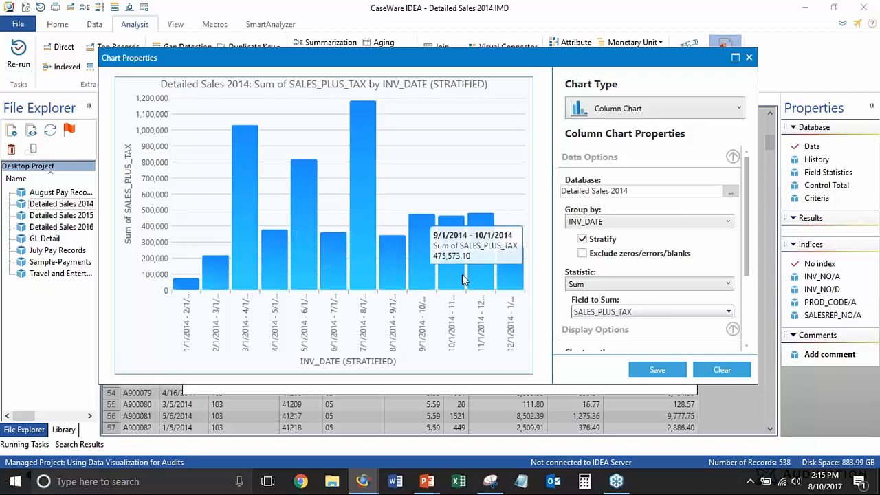
Save the 2014 chart and apply the dashboard layout with four chart panes
click(656, 370)
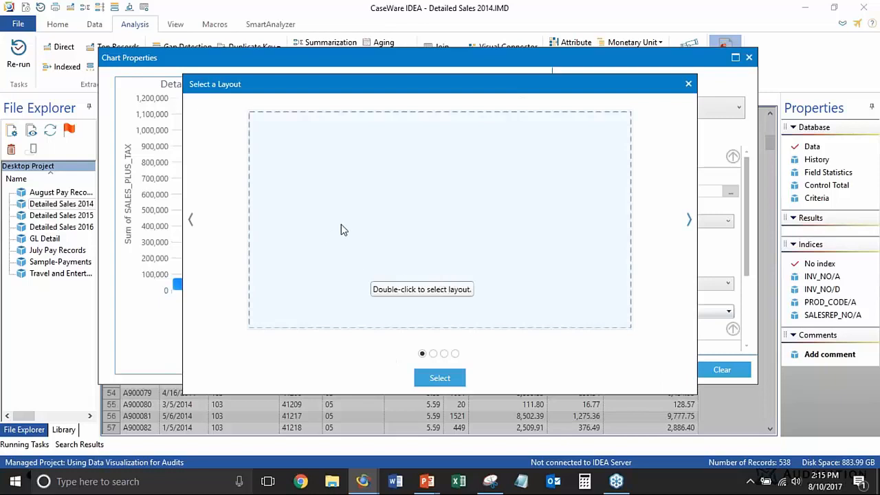
click(434, 354)
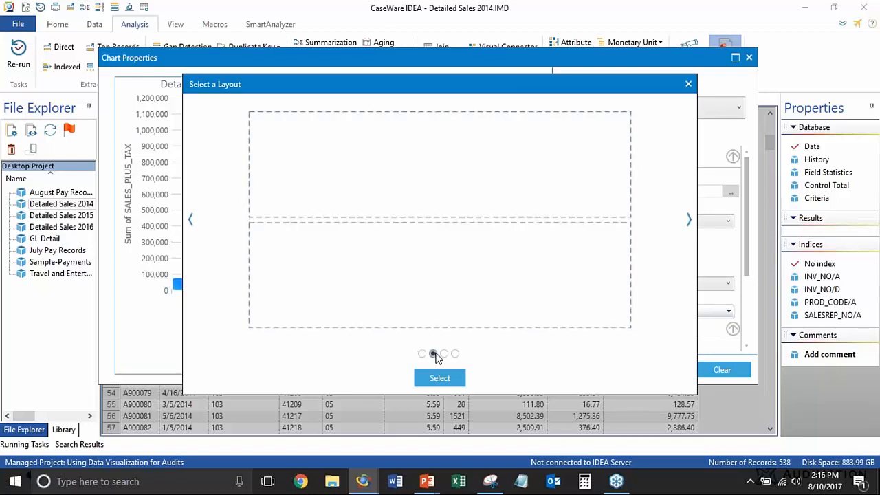
click(455, 354)
click(436, 378)
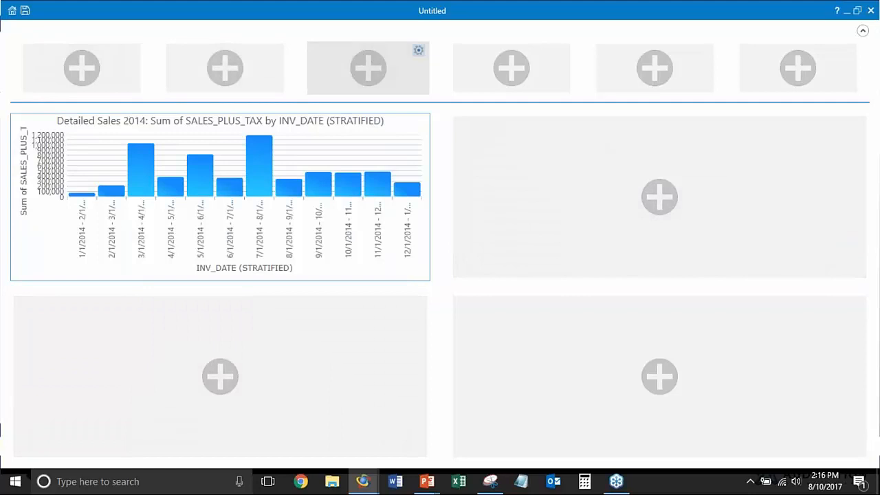
click(459, 68)
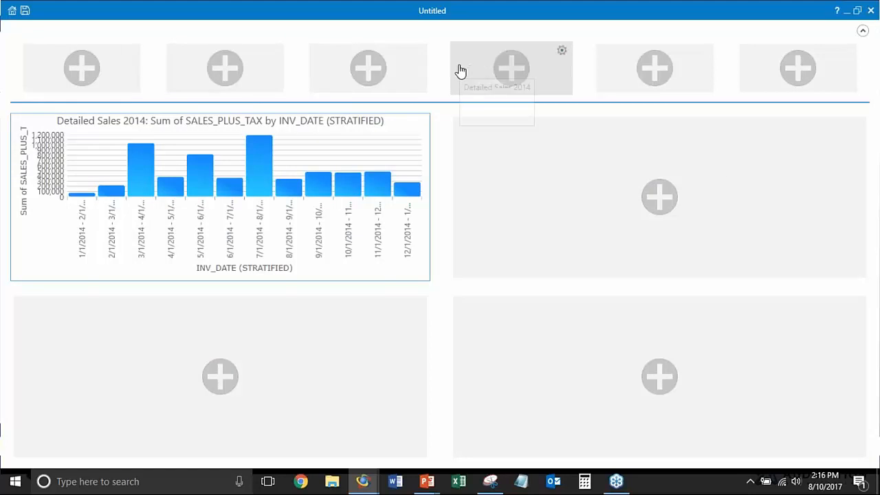
click(457, 73)
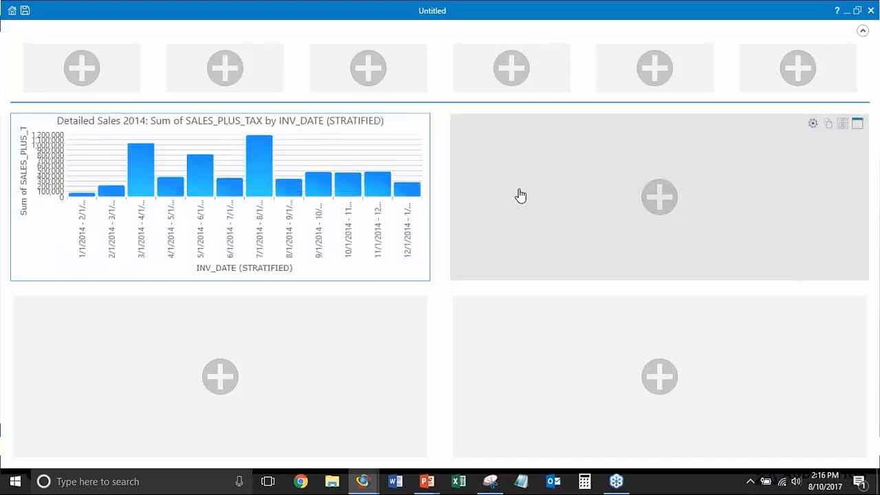
Add a column chart in the empty pane beside the 2014 chart, using the Detailed Sales 2015 database
click(763, 162)
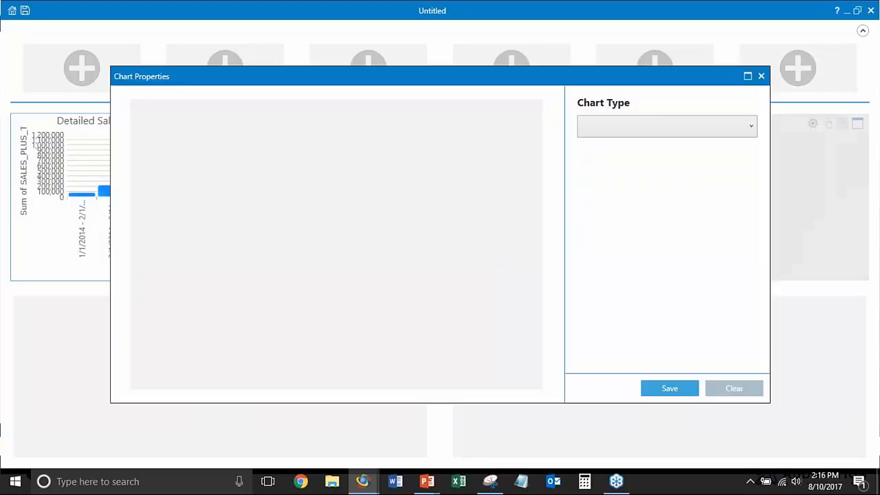
click(722, 133)
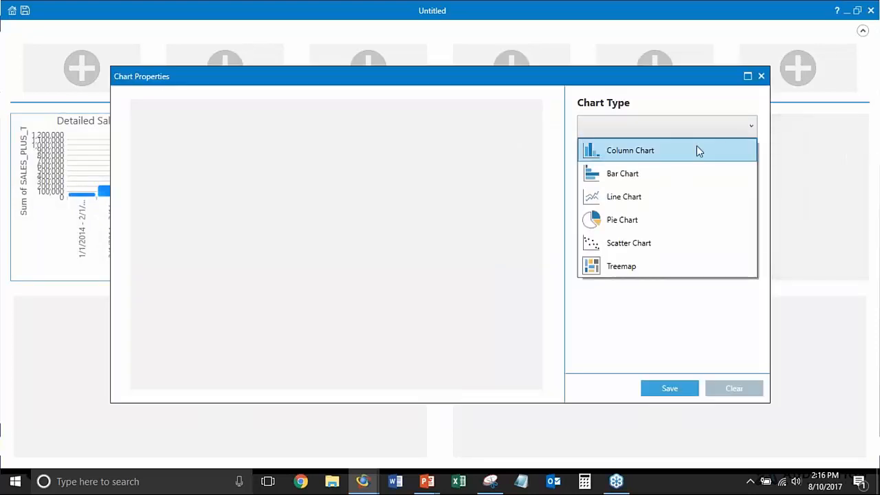
click(696, 146)
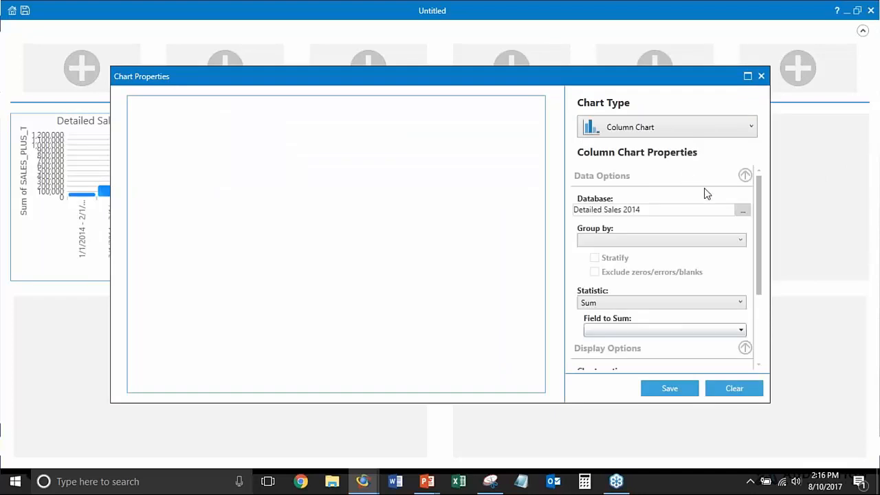
drag(598, 84, 597, 120)
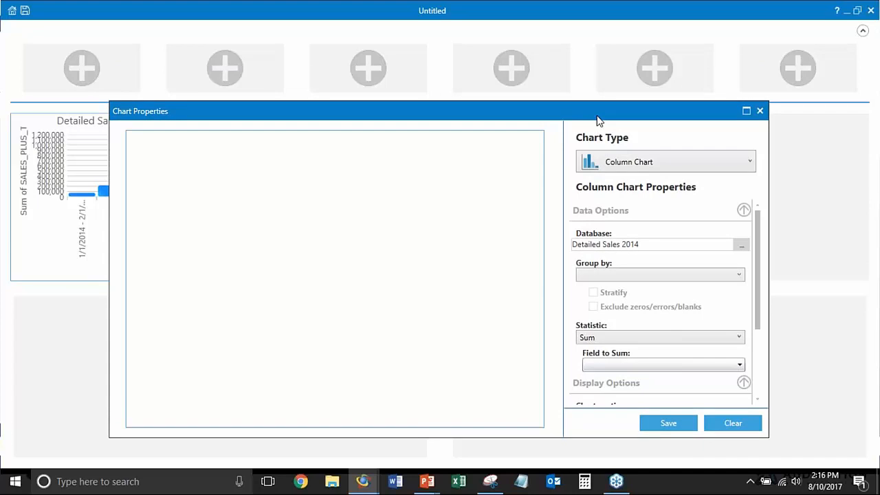
click(741, 245)
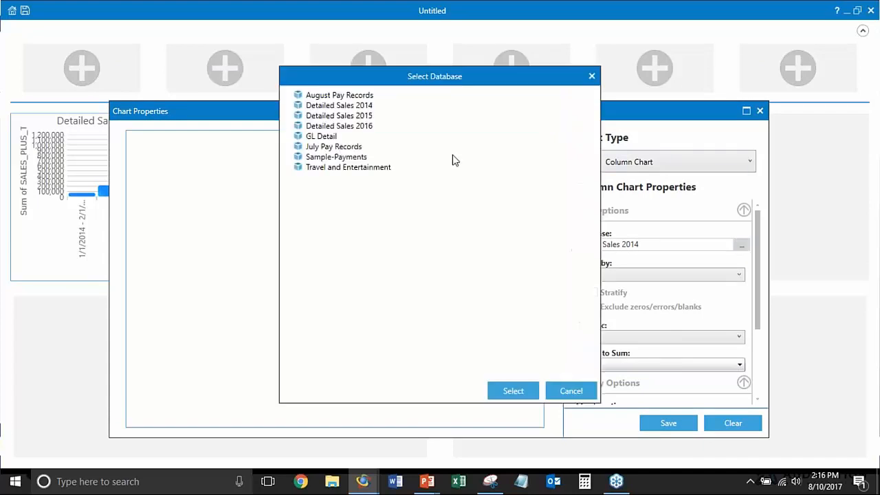
double_click(367, 117)
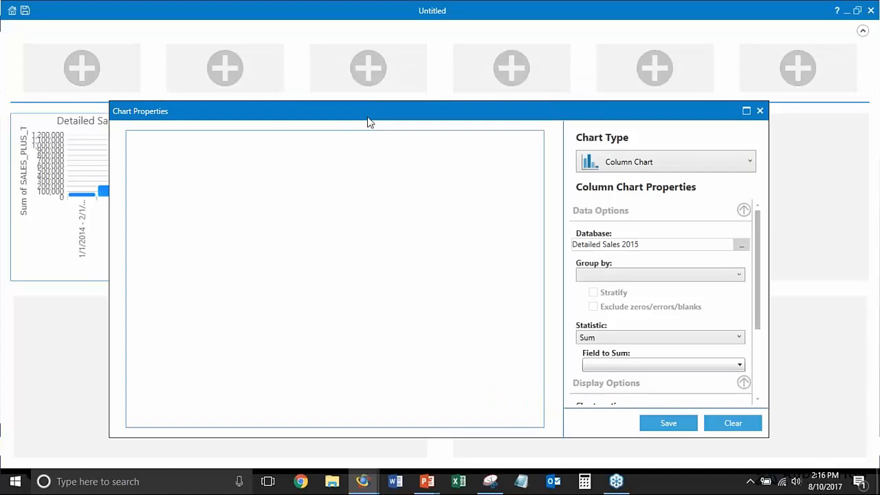
Group the 2015 column chart by INV_DATE and stratify the dates
click(625, 274)
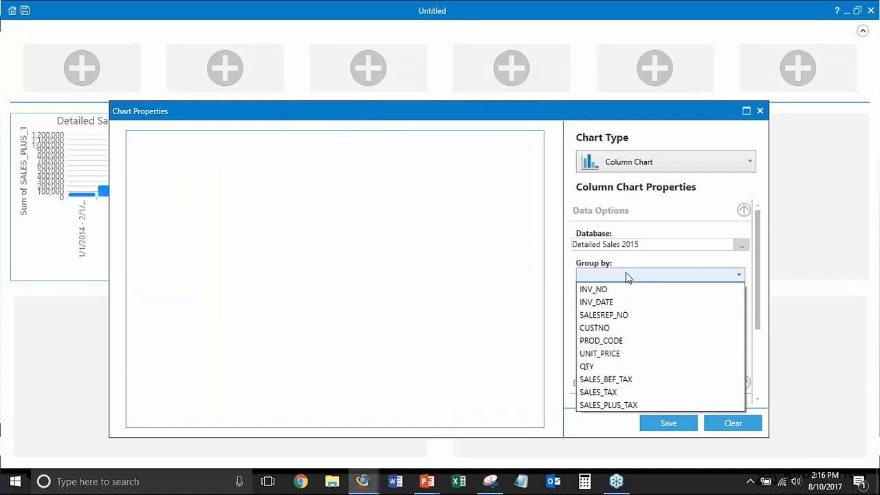
click(616, 301)
click(593, 292)
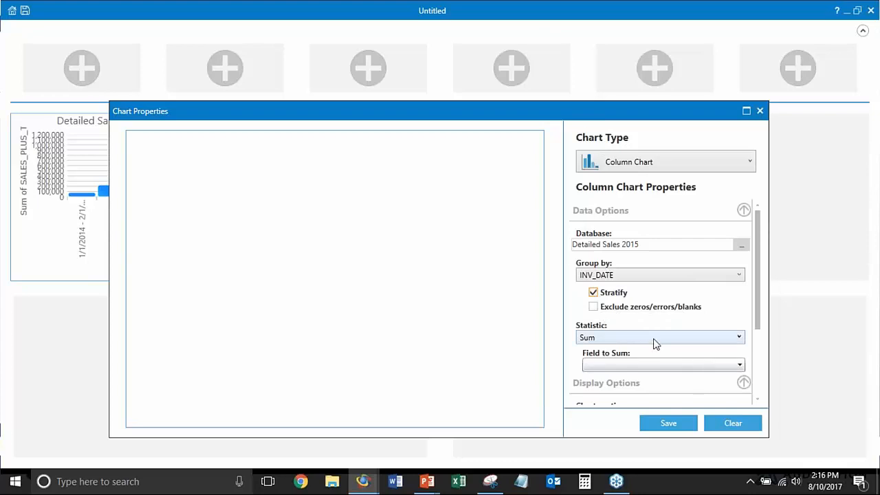
Use SALES_PLUS_TAX as the field to sum in the 2015 column chart and save the chart
click(663, 365)
click(590, 437)
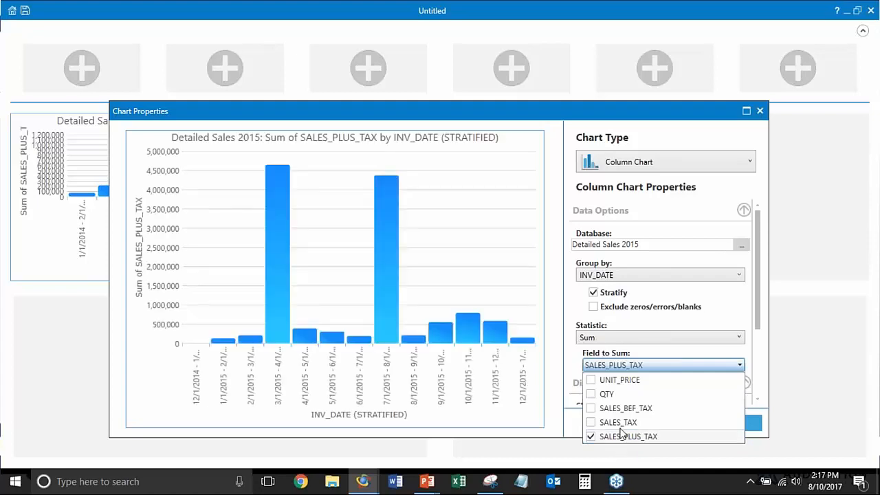
click(761, 407)
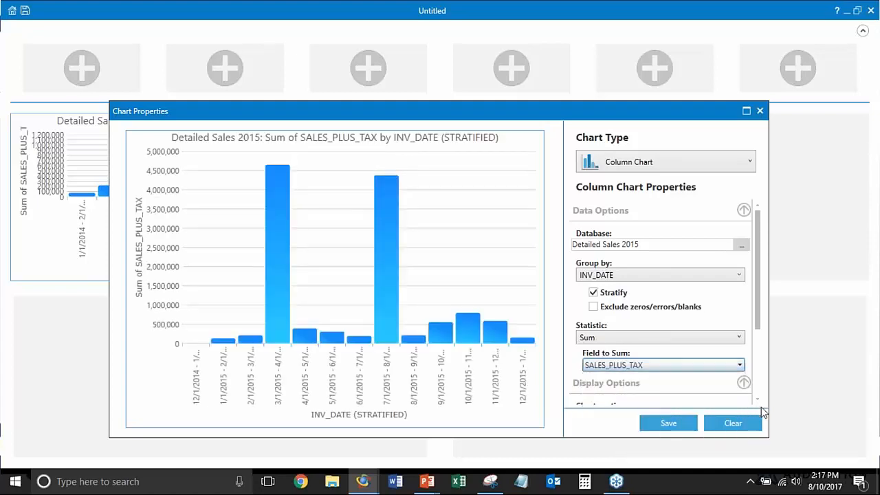
click(682, 423)
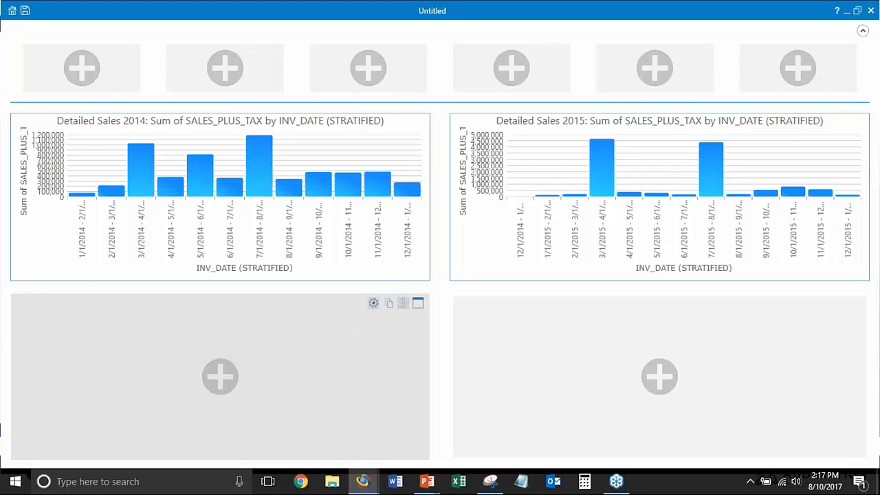
Add a bar chart in the empty pane below the 2014 column chart, grouping Detailed Sales 2014 by PROD_CODE
click(235, 383)
click(602, 127)
click(615, 172)
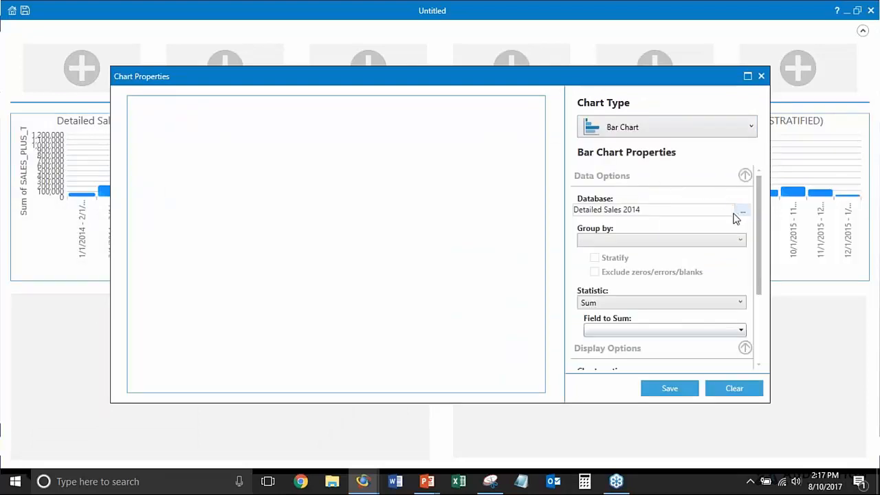
click(672, 245)
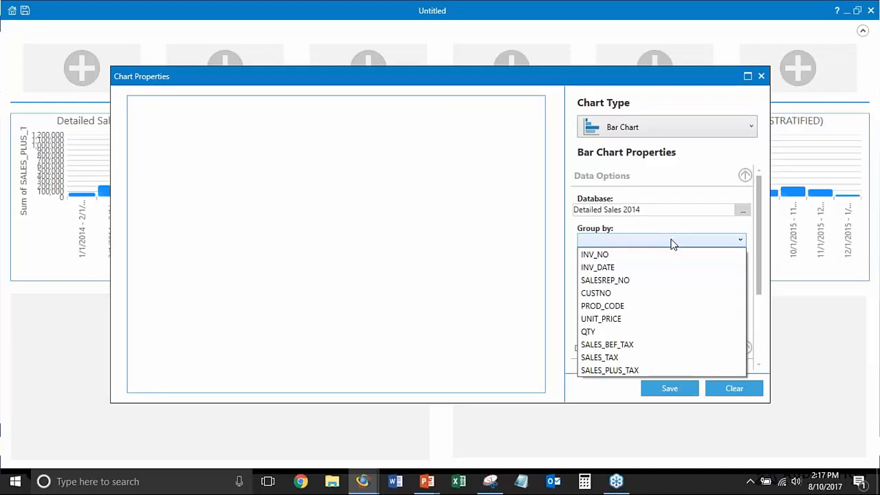
click(667, 306)
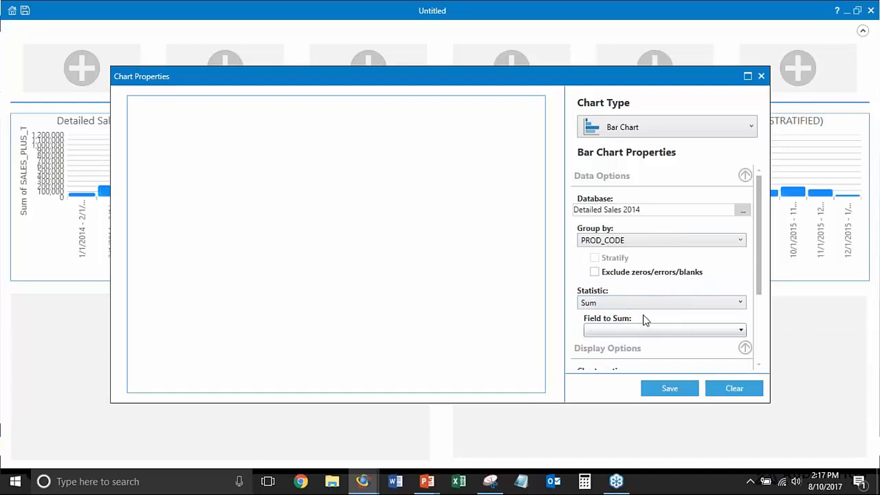
Sum SALES_PLUS_TAX in the 2014 product code bar chart and save it to the dashboard
click(638, 332)
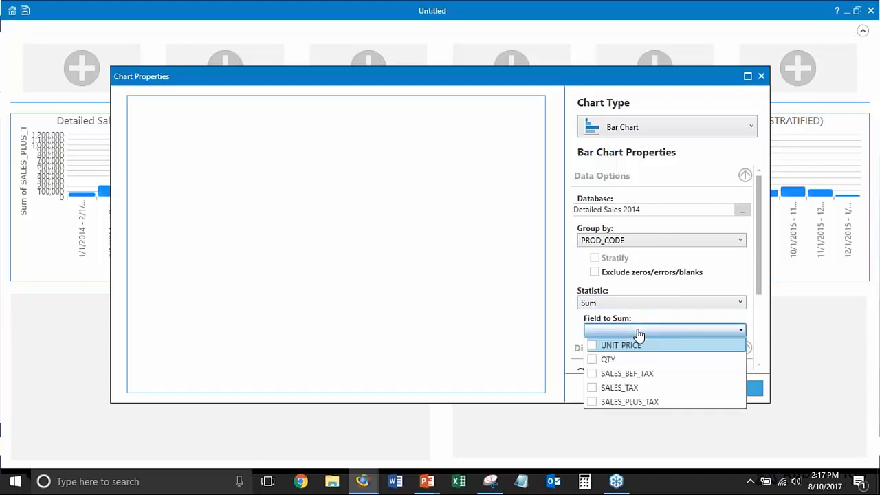
click(591, 398)
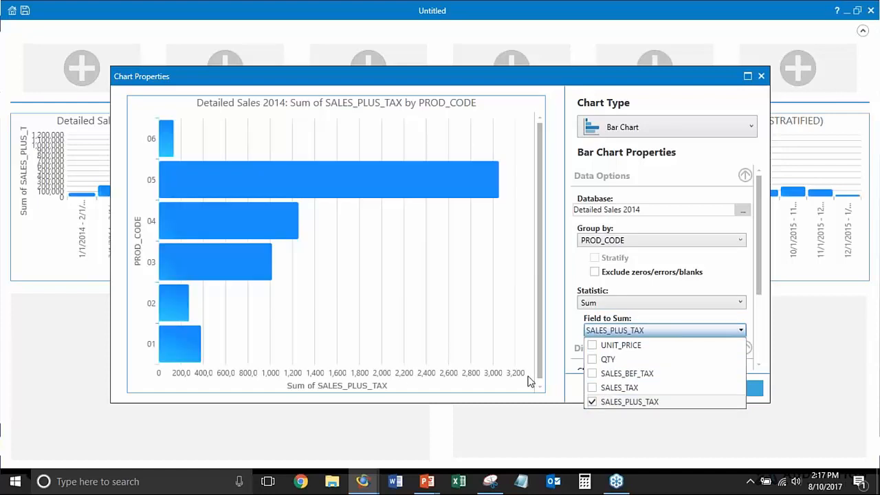
click(572, 299)
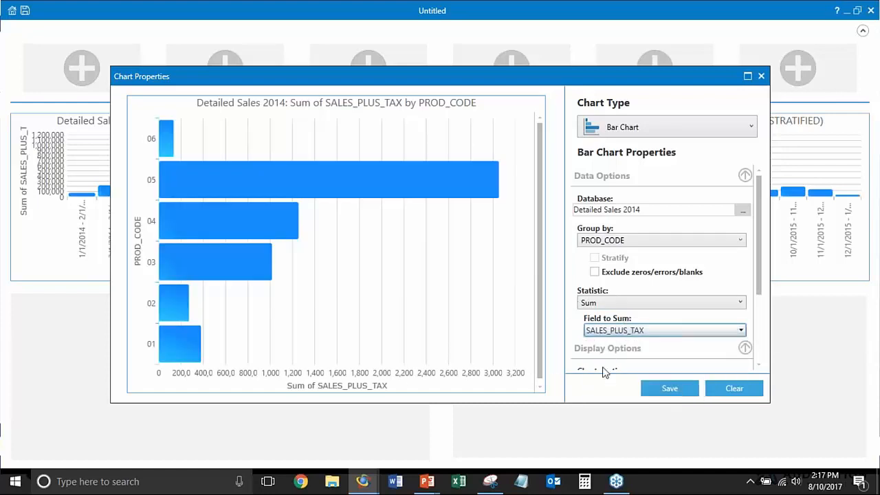
click(661, 393)
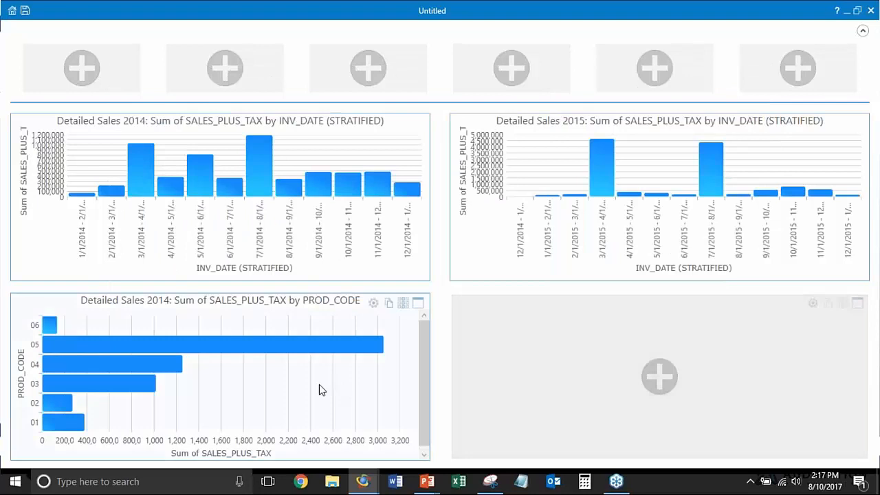
Add a bar chart in the last empty chart pane, using the Detailed Sales 2015 database
mouse_move(144, 346)
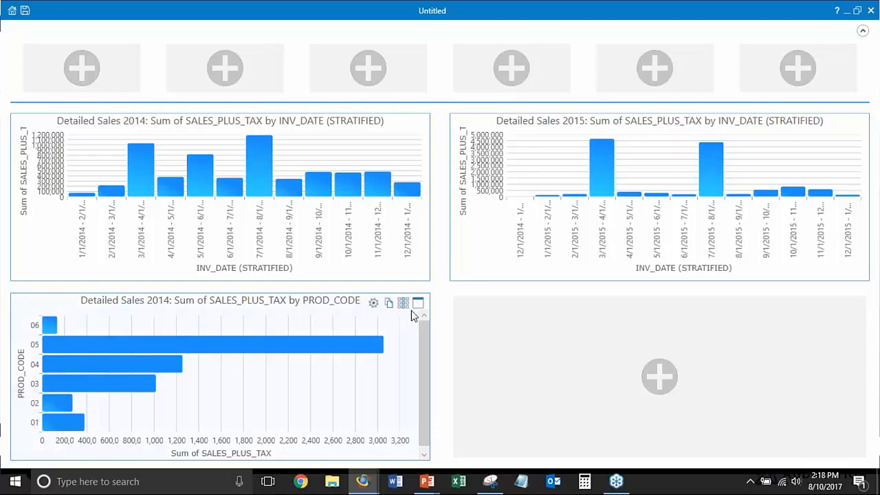
mouse_move(140, 397)
click(680, 373)
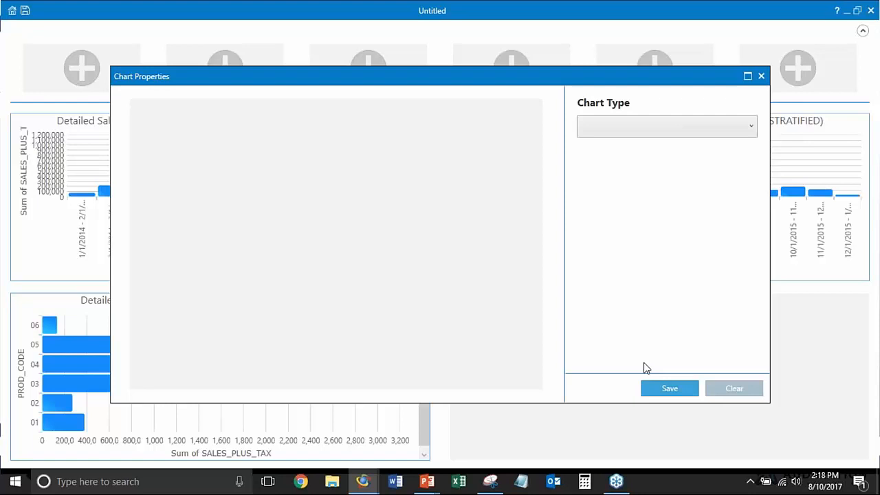
click(664, 133)
click(646, 224)
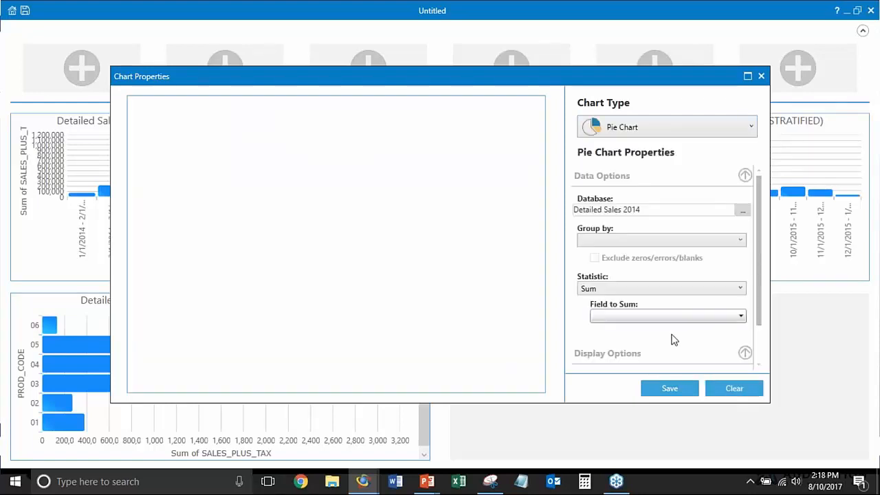
click(656, 128)
click(646, 173)
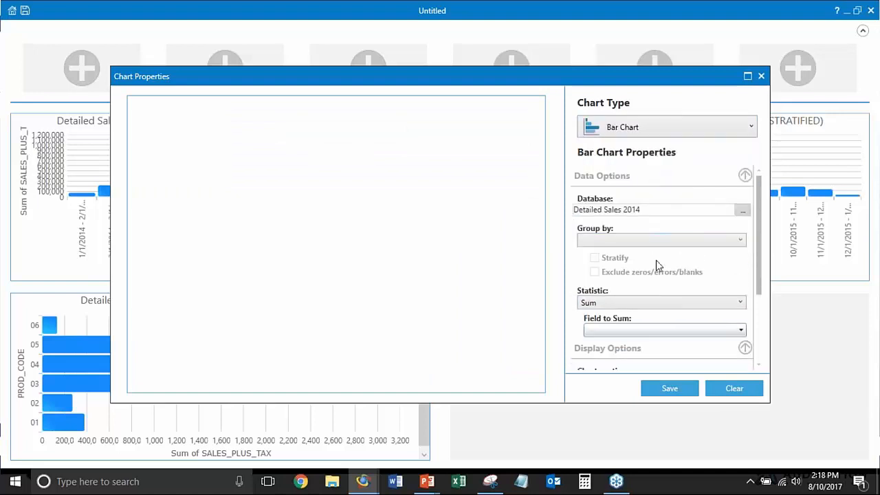
click(742, 211)
double_click(365, 116)
Group the 2015 bar chart by PROD_CODE with SALES_PLUS_TAX as the field to sum, and save the chart
click(622, 240)
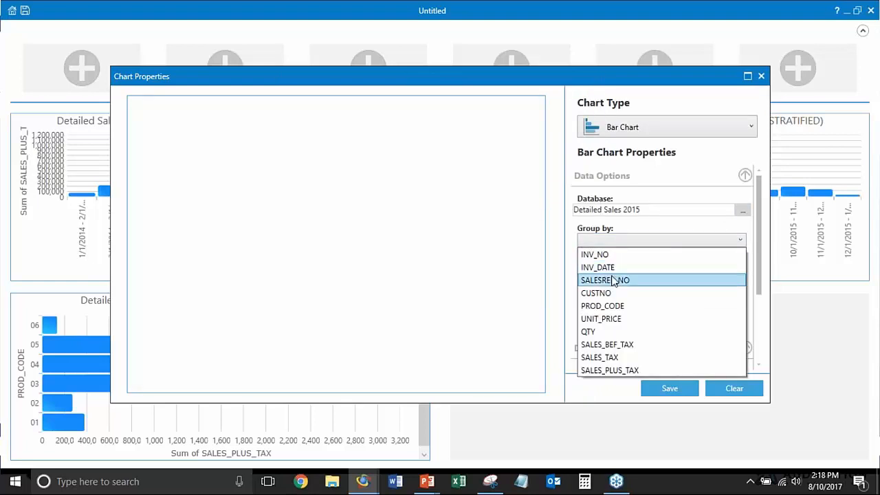
click(611, 306)
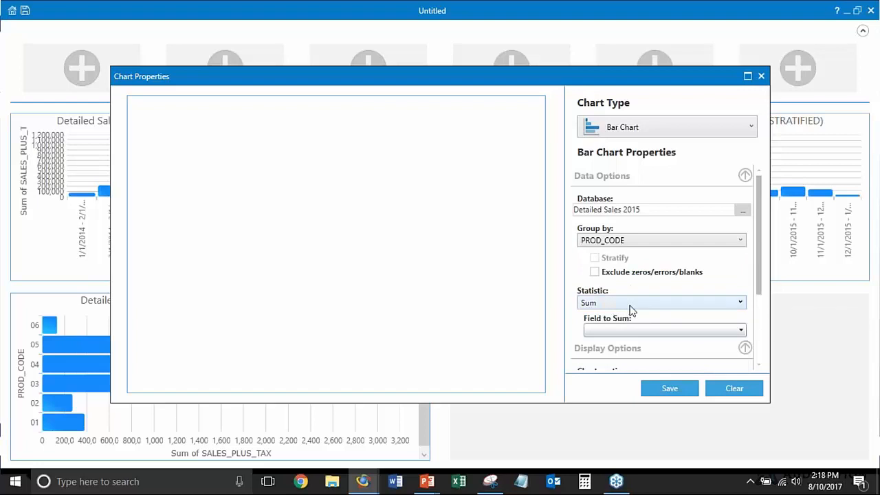
click(639, 330)
click(617, 401)
click(669, 389)
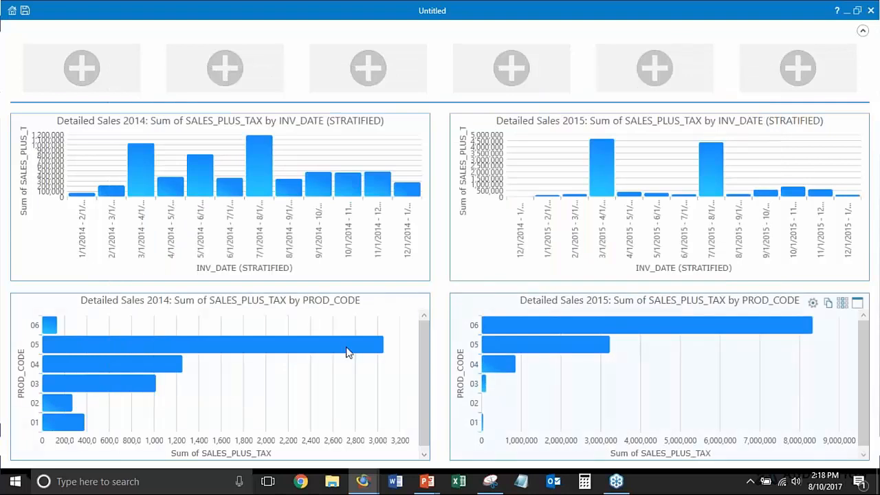
Examine the sales sums for product codes 06 and 05 in the 2015 bar chart
mouse_move(519, 325)
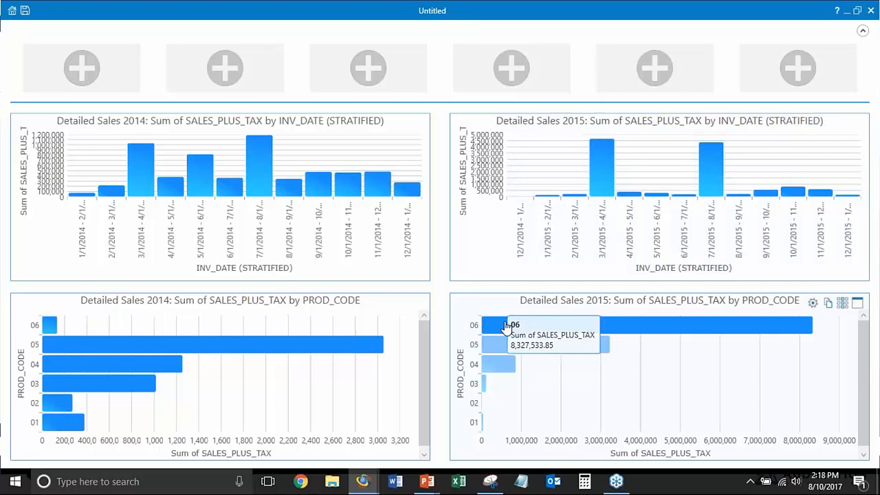
mouse_move(502, 344)
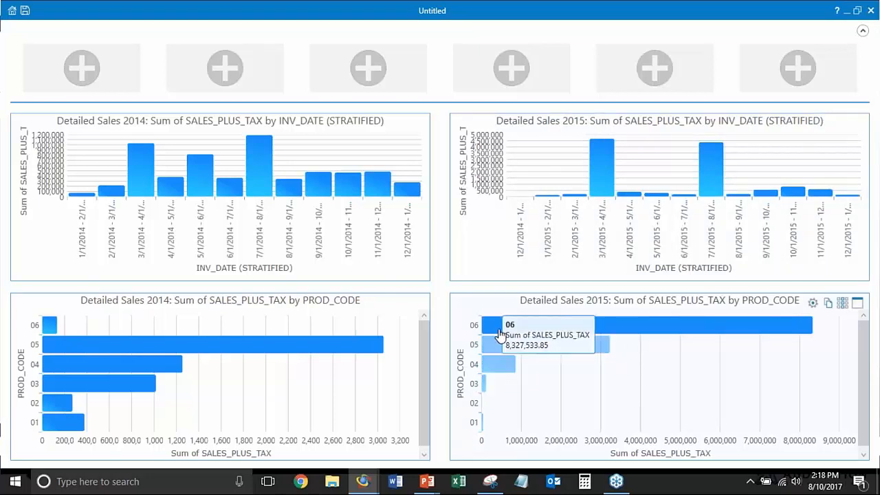
mouse_move(553, 342)
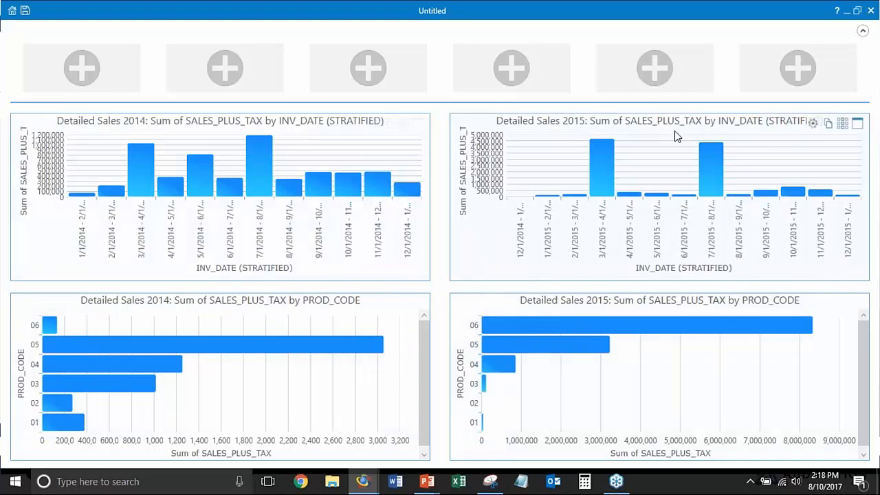
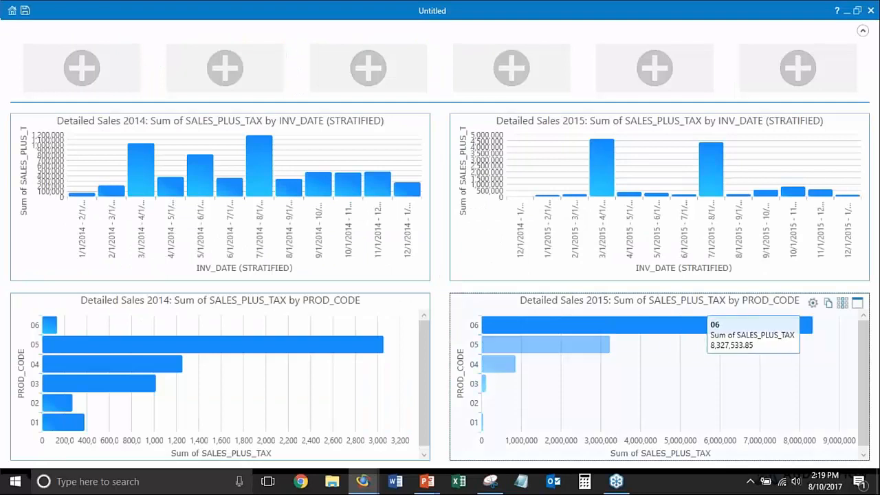
Change the 2015 product code bar chart to a treemap, keeping the Detailed Sales 2015 database, and save it
click(812, 304)
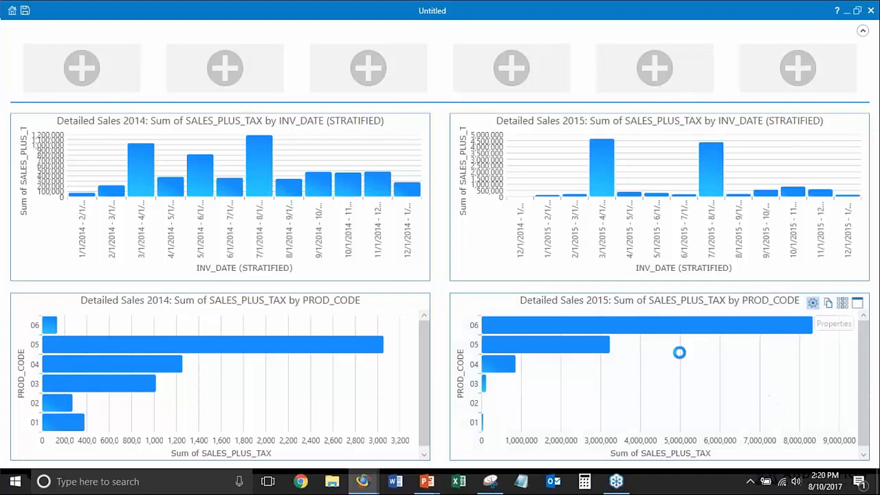
click(654, 124)
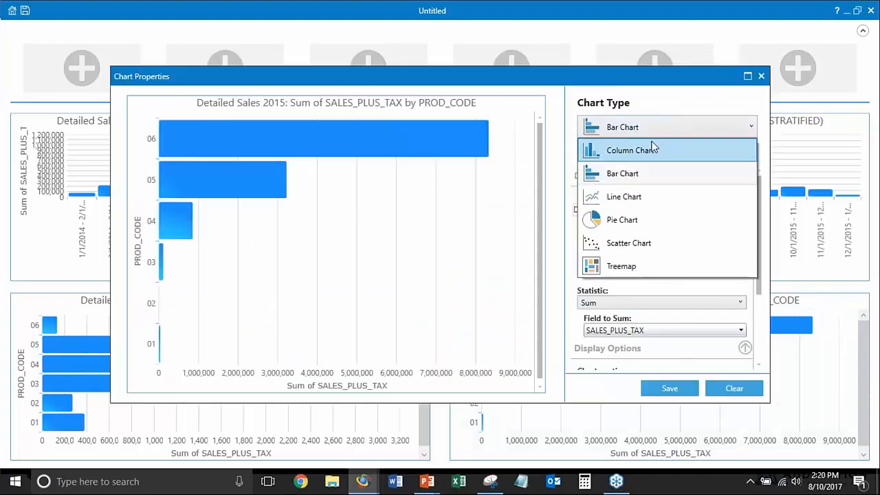
click(659, 273)
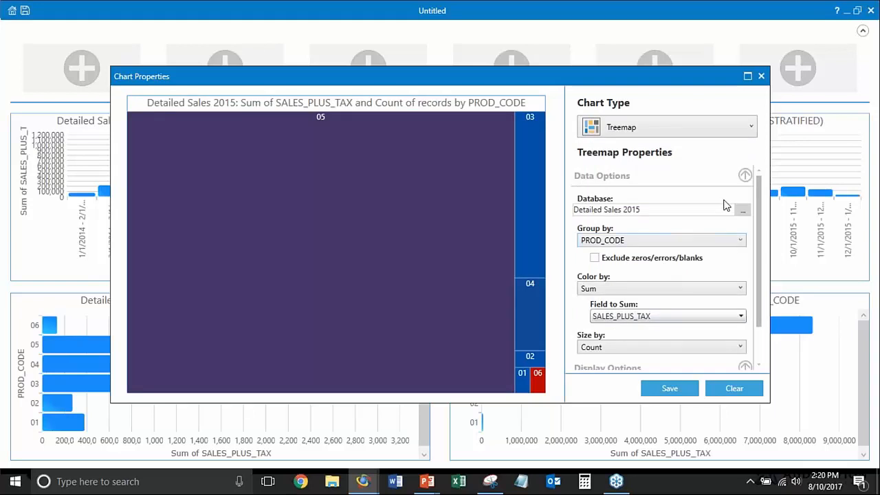
click(743, 211)
click(364, 118)
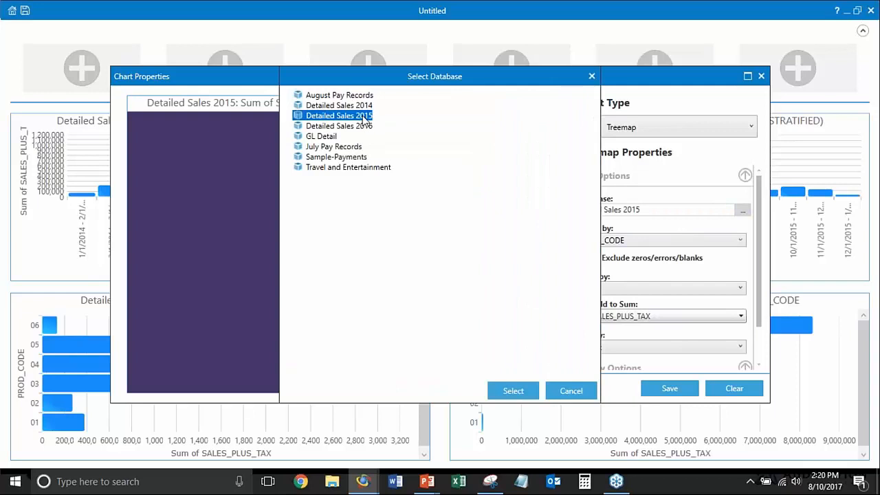
double_click(364, 117)
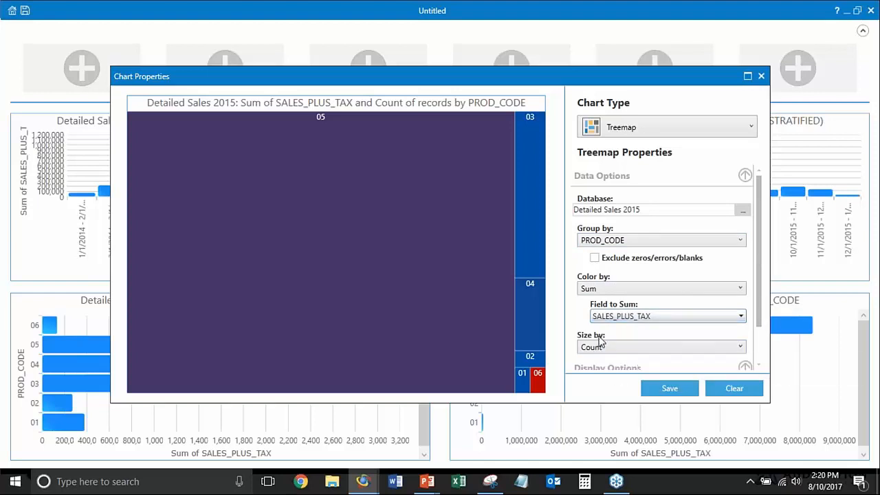
click(665, 389)
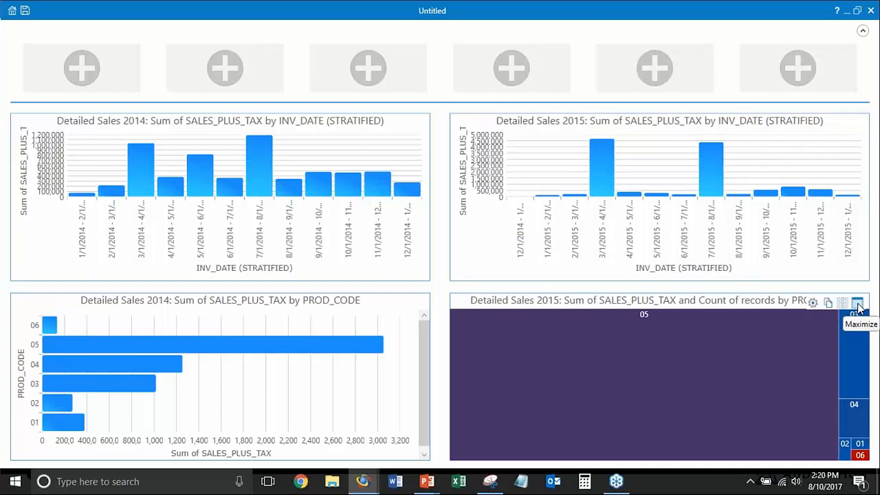
Examine product codes 05 and 06 in the maximized 2015 treemap, restore the layout, and check code 05 in the 2014 bar chart
click(857, 304)
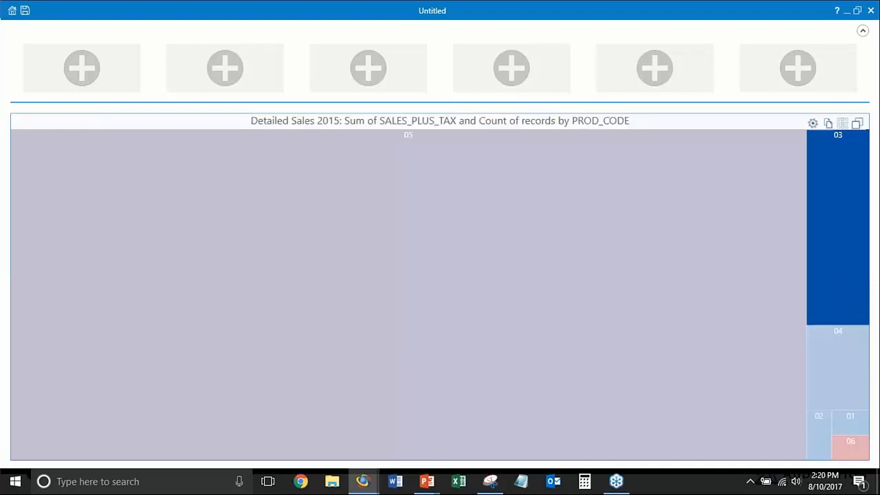
mouse_move(255, 387)
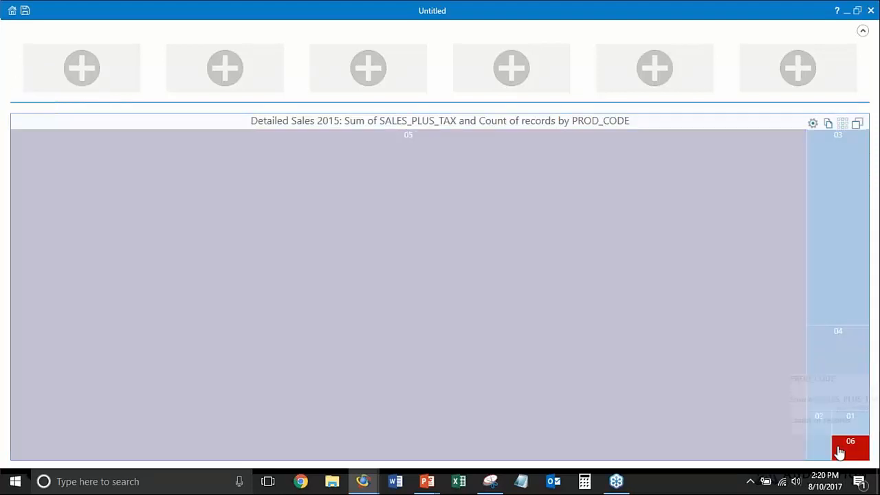
mouse_move(845, 446)
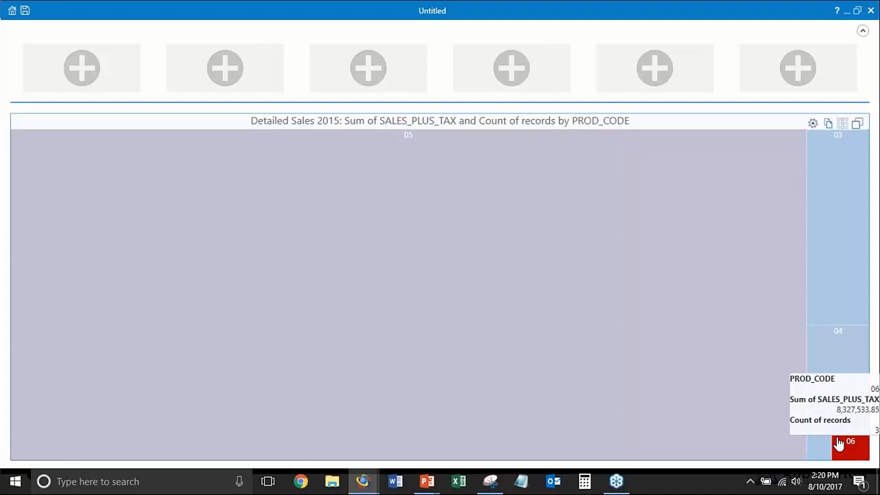
mouse_move(551, 328)
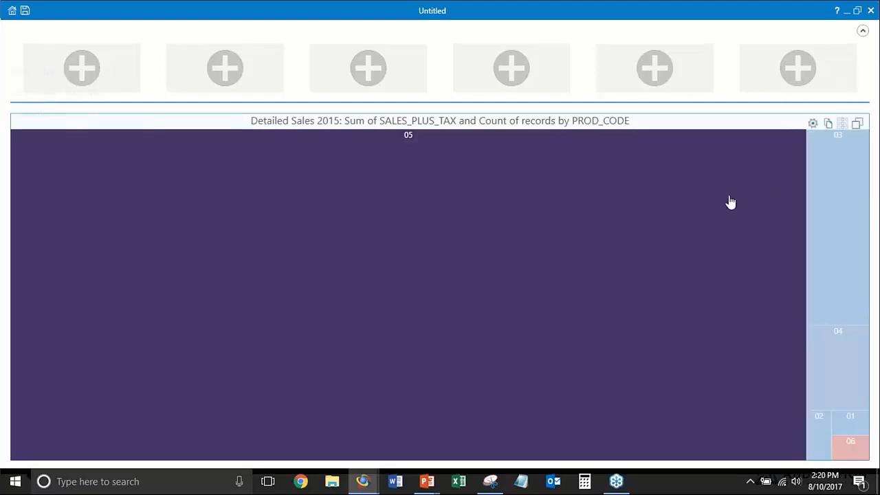
mouse_move(730, 202)
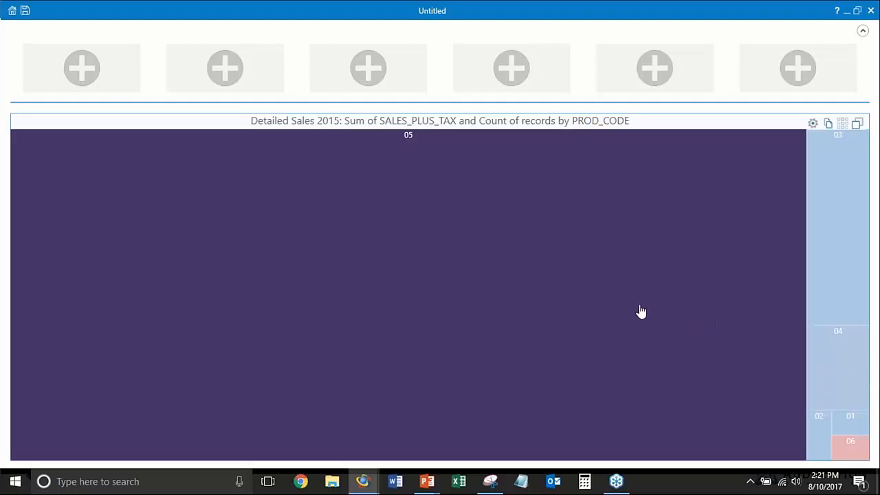
mouse_move(616, 312)
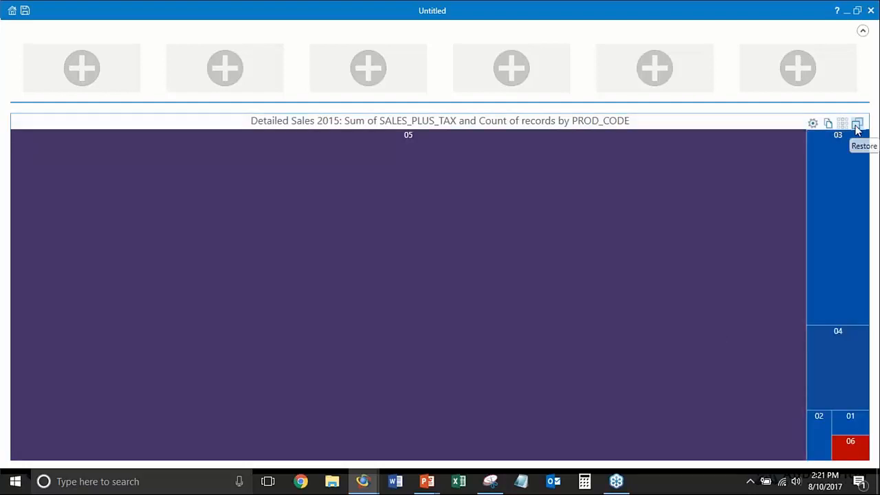
click(857, 123)
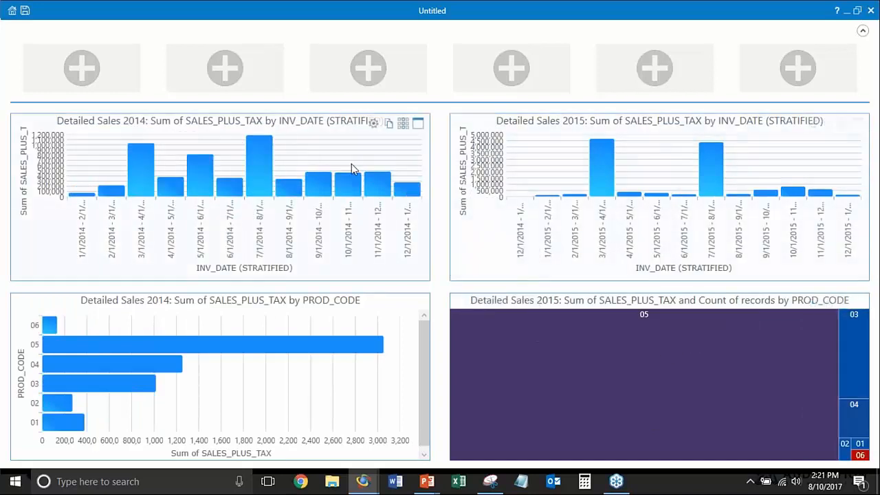
mouse_move(263, 177)
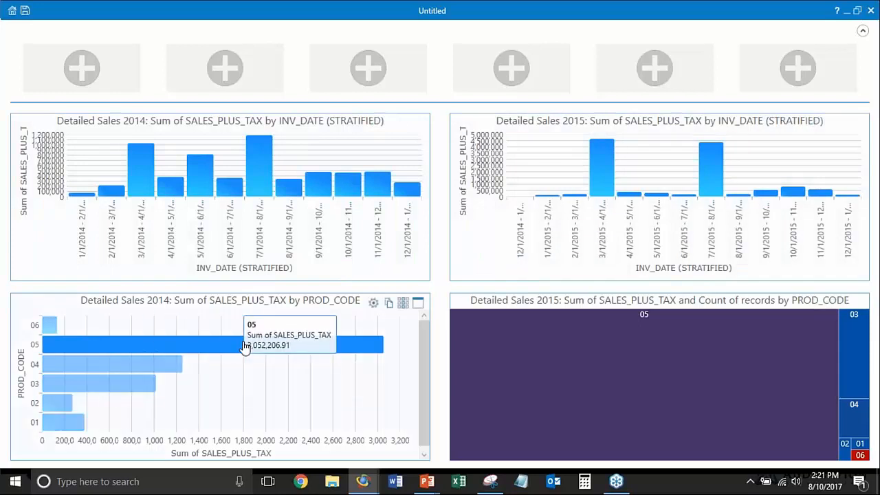
mouse_move(668, 340)
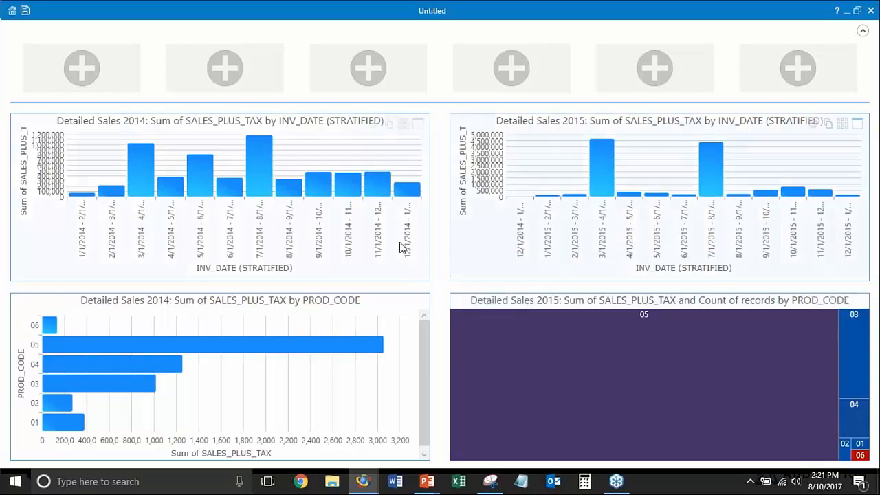
Start a field statistic in the first empty tile for SALES_PLUS_TAX, keeping the Detailed Sales 2014 database
mouse_move(171, 90)
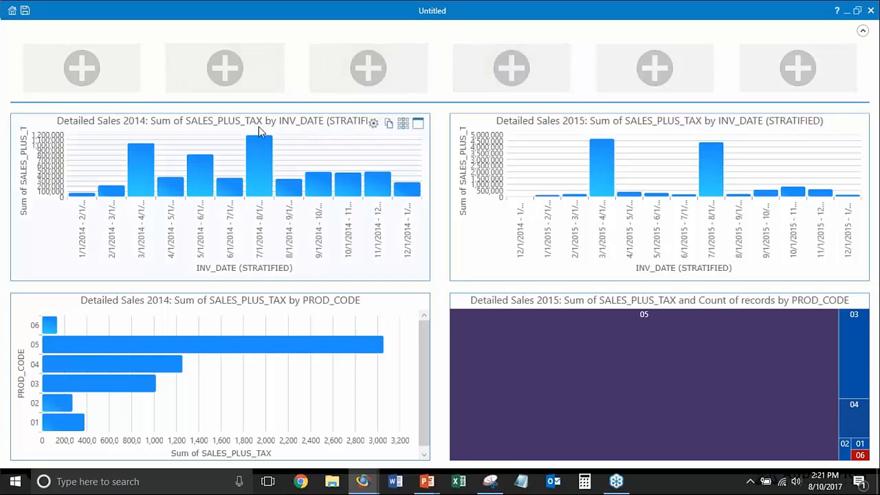
click(81, 81)
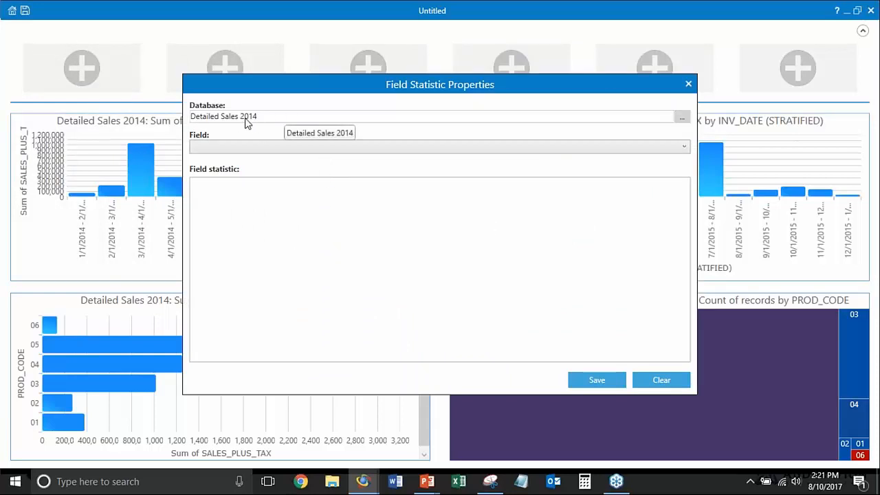
click(682, 118)
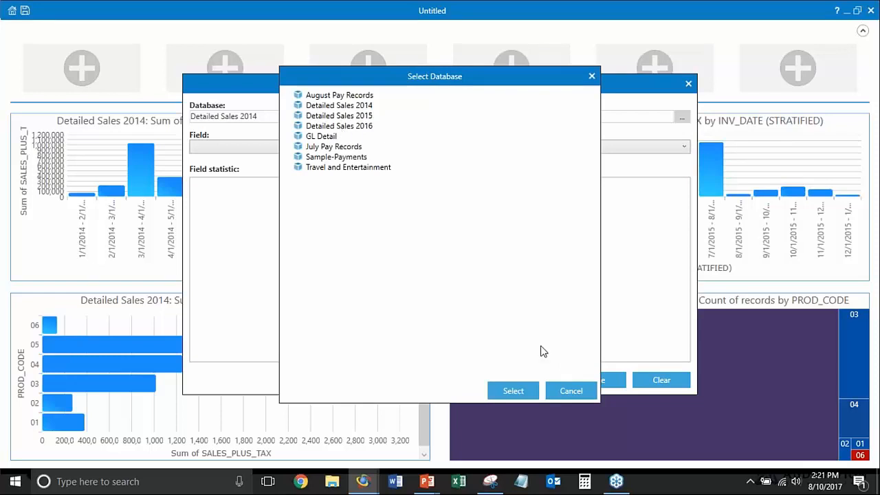
click(571, 391)
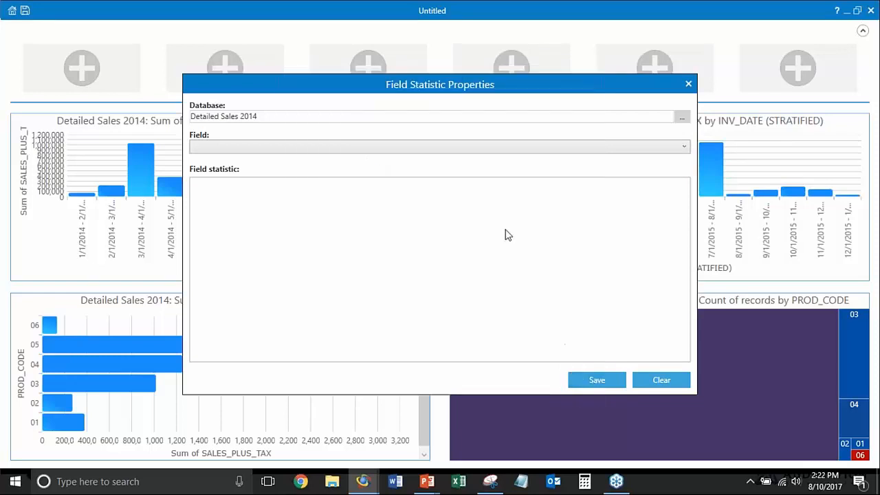
click(288, 147)
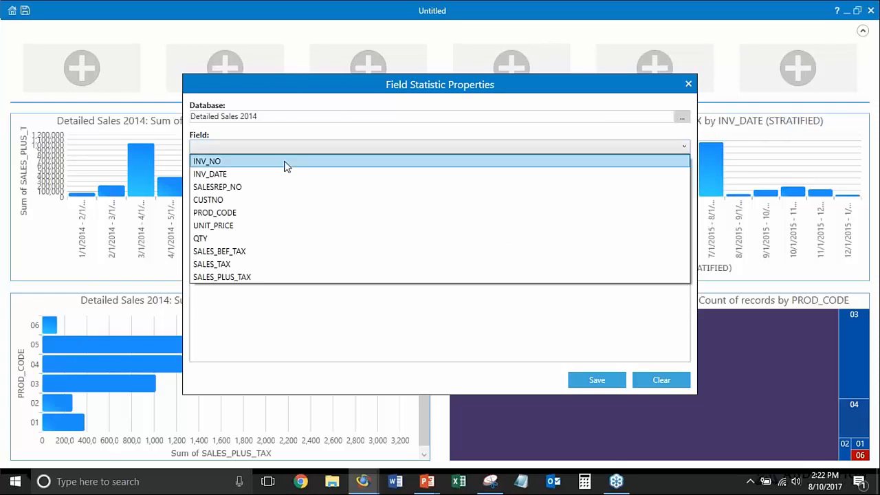
click(274, 276)
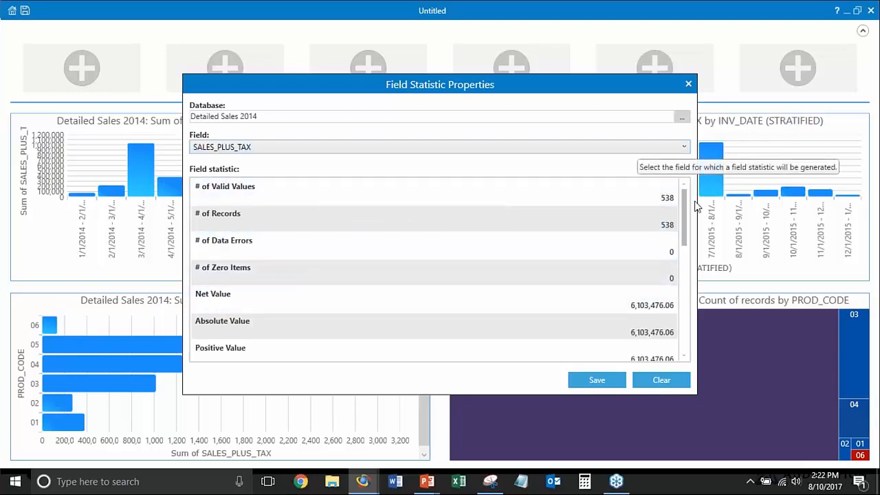
Review the available SALES_PLUS_TAX statistics, choose Net Value, and save it to the dashboard tile
mouse_move(684, 221)
mouse_down()
mouse_move(670, 332)
mouse_move(694, 204)
mouse_move(673, 336)
mouse_move(695, 216)
mouse_up()
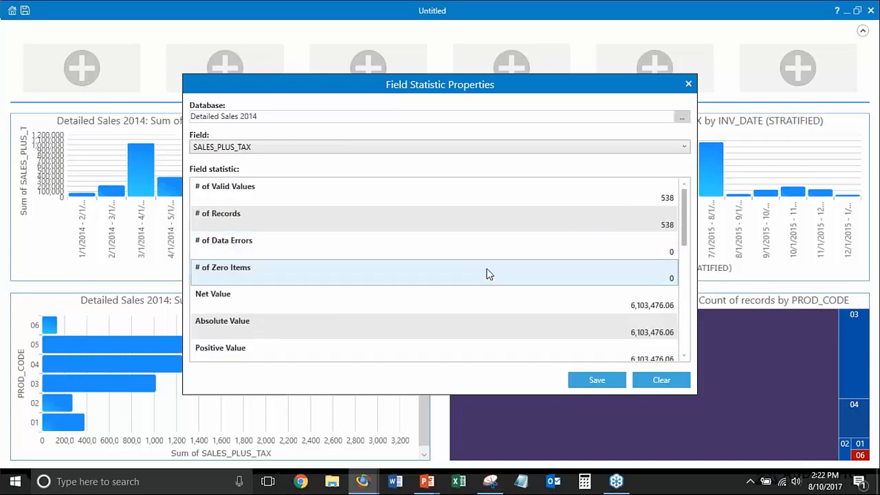
scroll(488, 273, down, 5)
scroll(472, 299, up, 5)
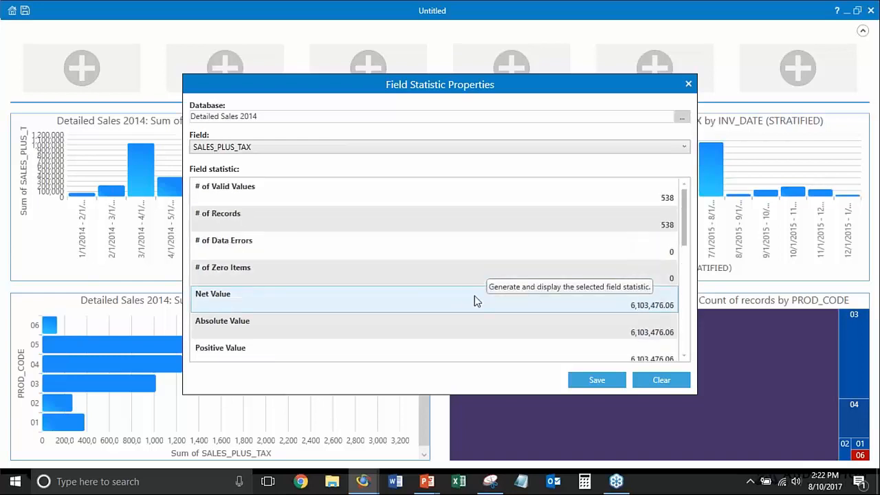
scroll(453, 296, down, 5)
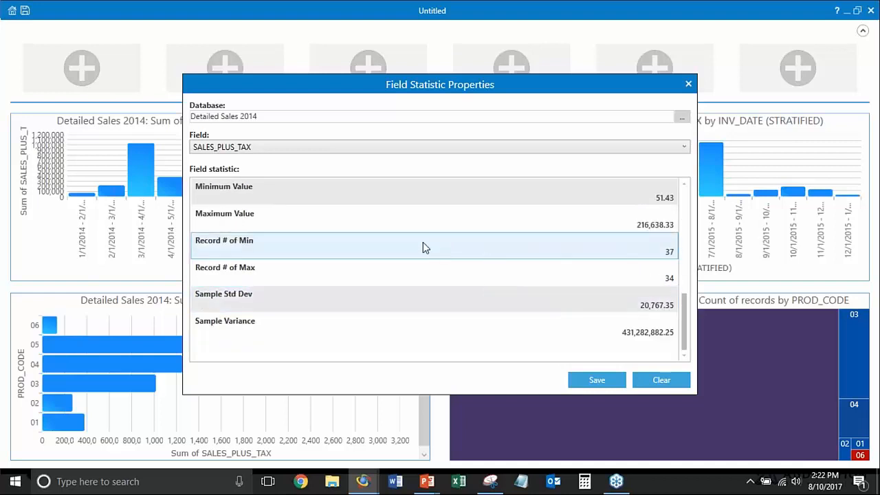
scroll(422, 248, up, 3)
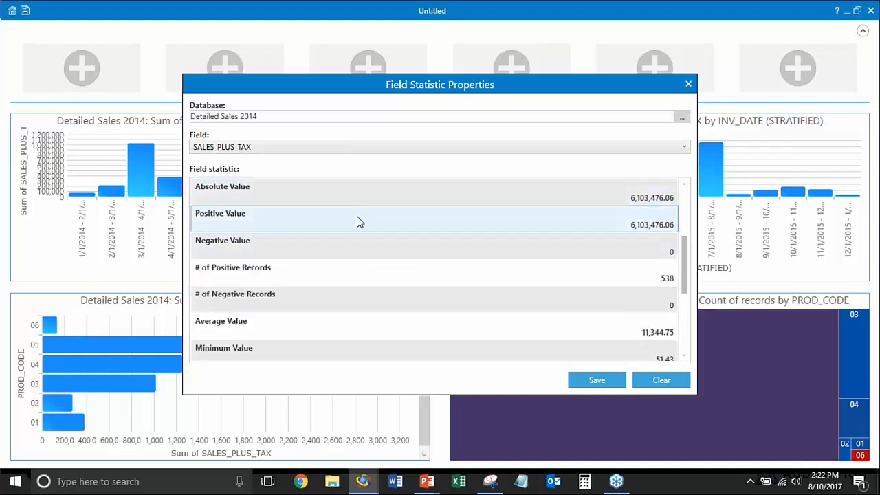
scroll(355, 321, down, 3)
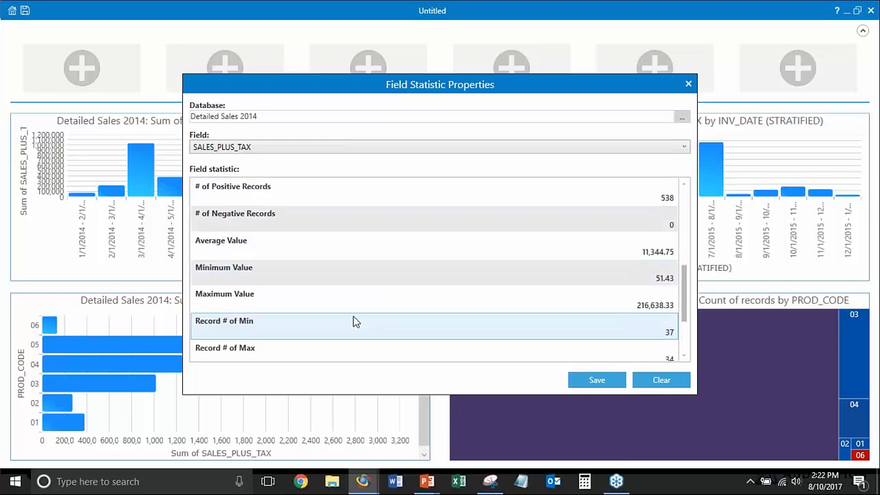
scroll(355, 302, up, 8)
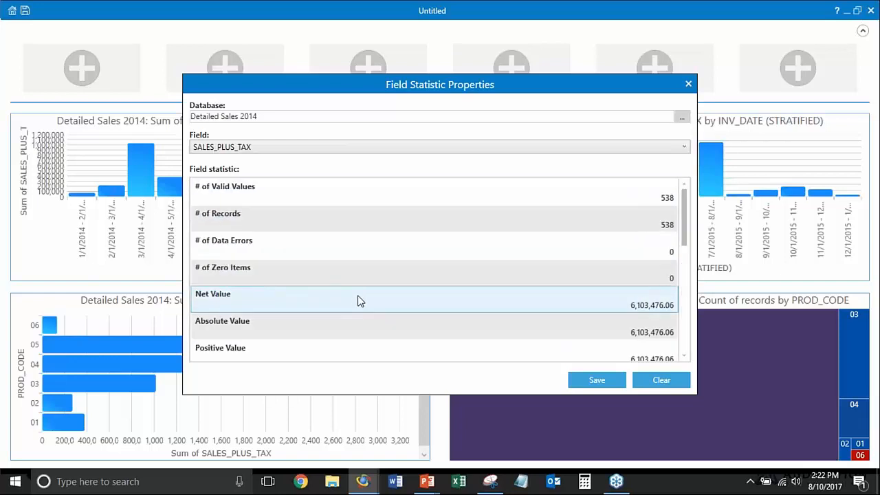
click(365, 296)
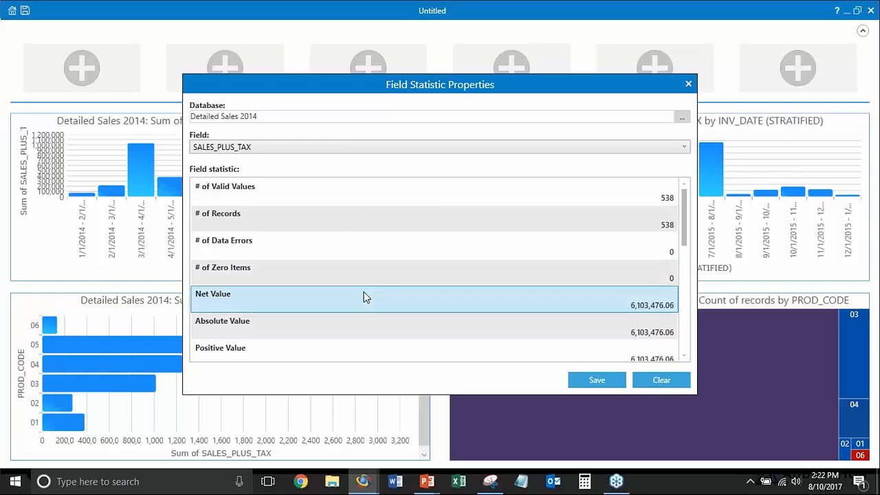
click(604, 378)
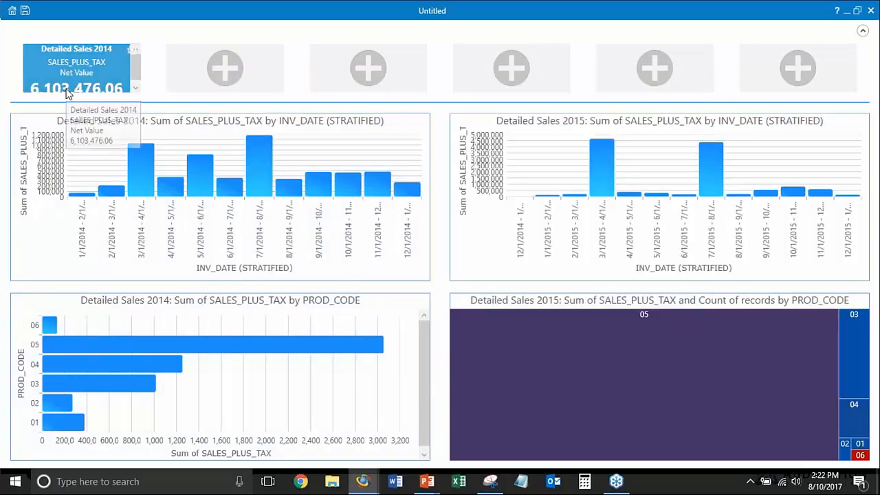
Add a second tile with # of Zero Items for SALES_PLUS_TAX in Detailed Sales 2014, and view its underlying records before returning to the dashboard
drag(79, 89, 271, 71)
click(549, 147)
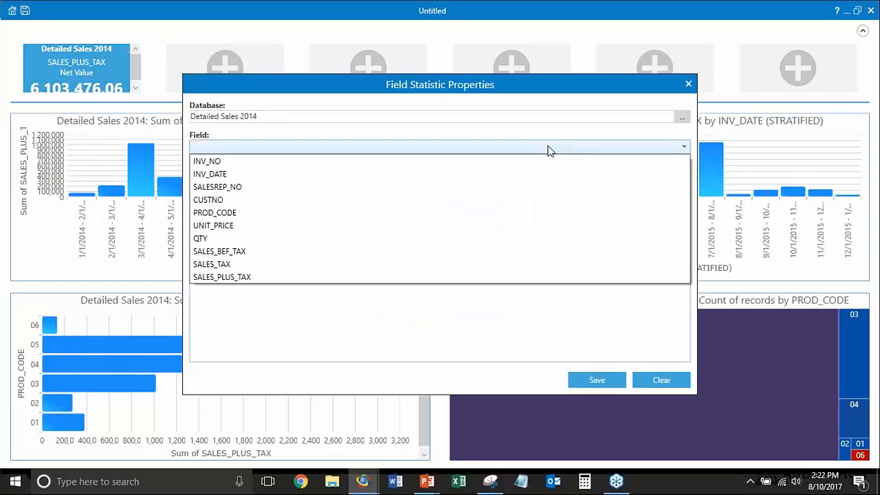
click(507, 278)
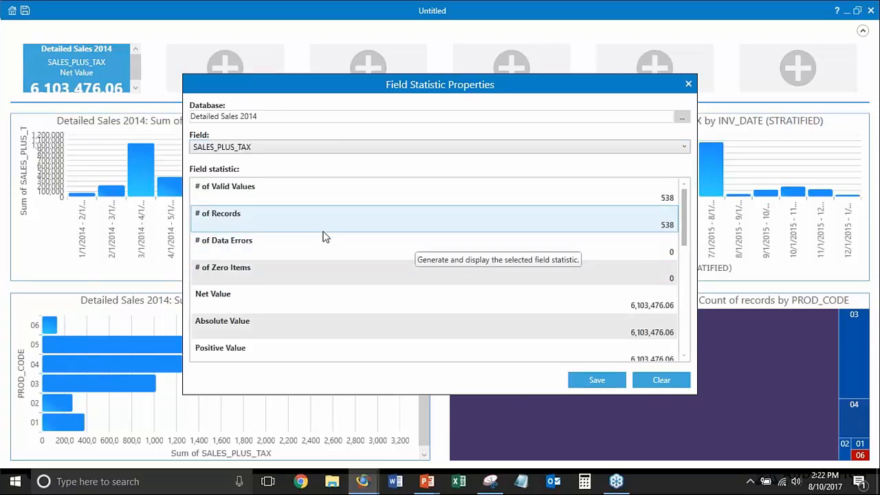
click(310, 271)
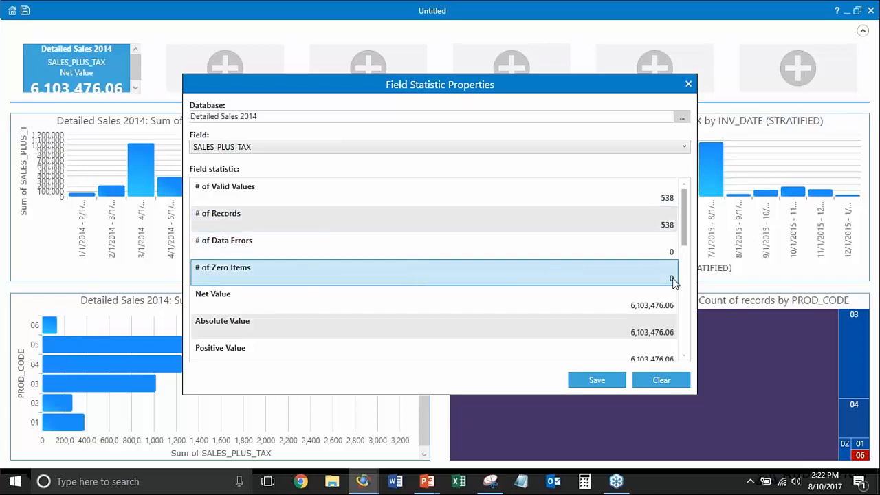
click(615, 382)
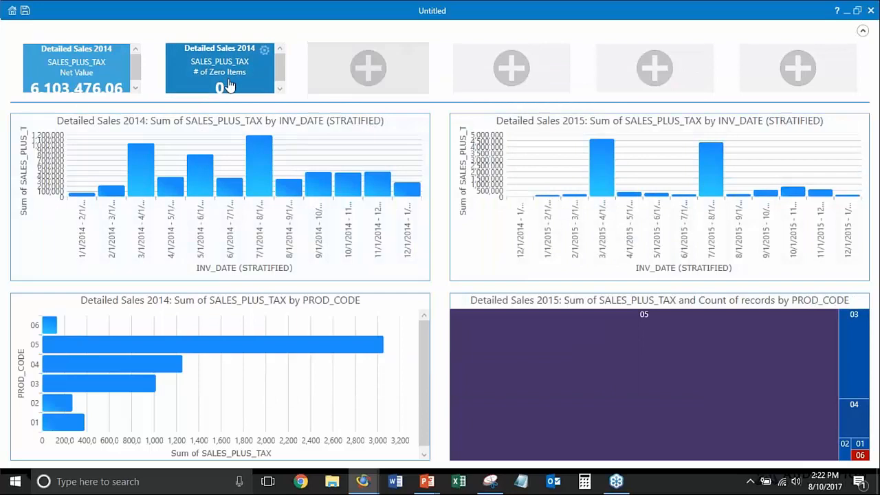
mouse_move(268, 140)
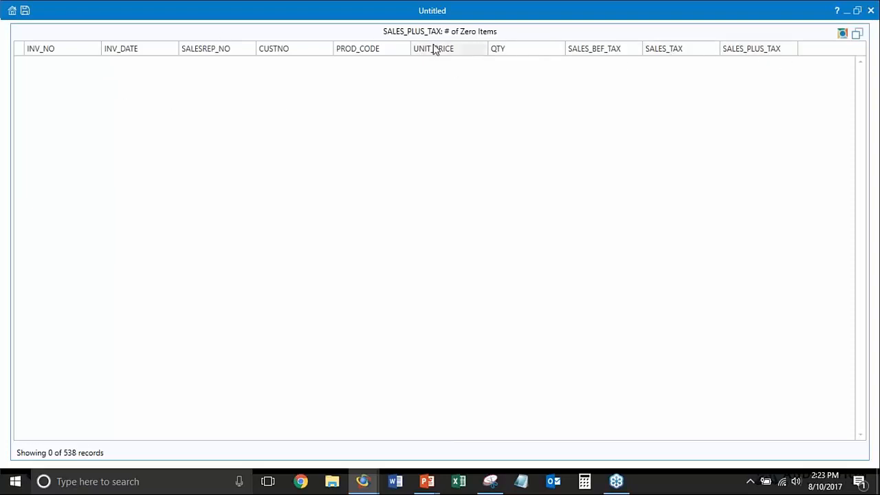
click(856, 33)
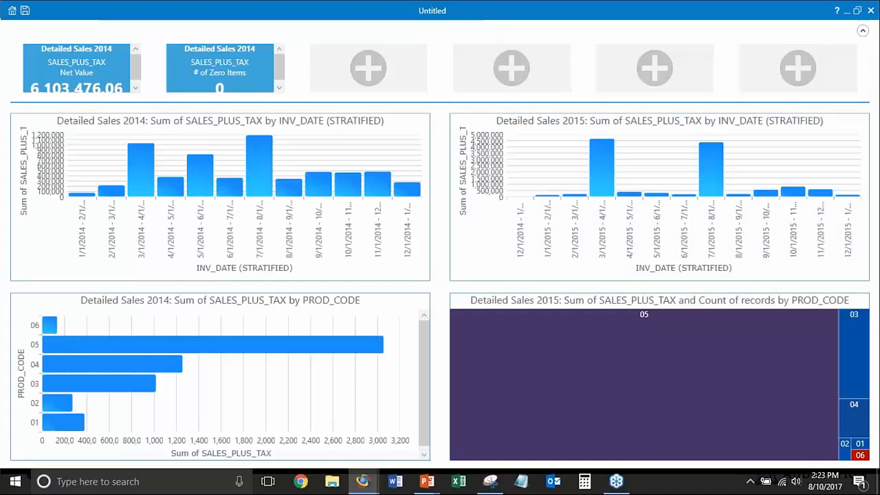
Add a third tile showing Record # of Earliest for INV_DATE in the Detailed Sales 2014 database
click(367, 68)
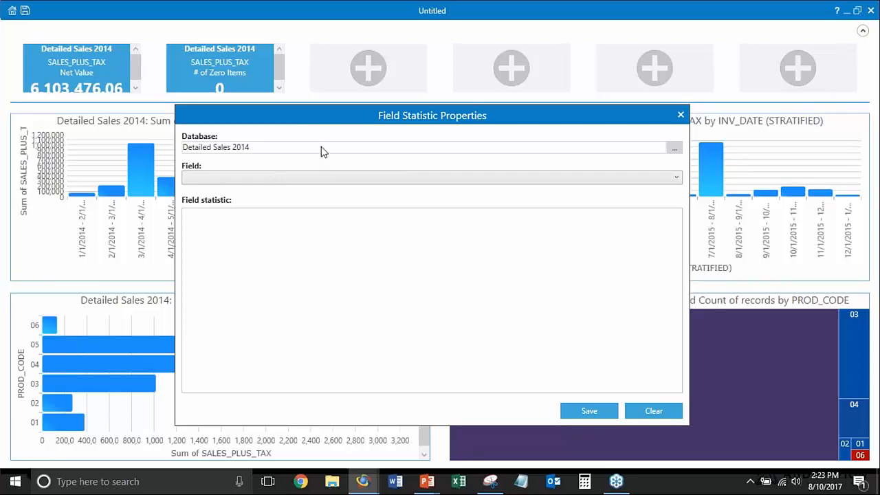
click(306, 178)
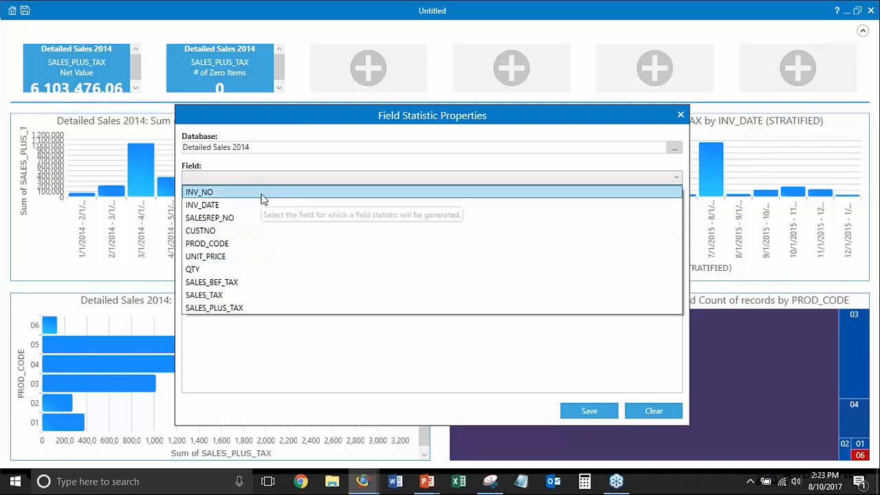
click(257, 204)
scroll(341, 340, down, 1)
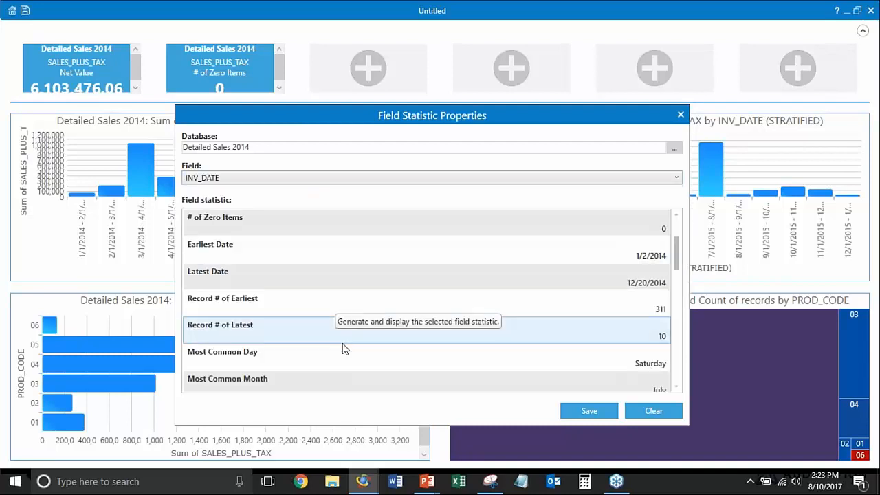
click(373, 307)
click(588, 412)
Fill the fourth tile with the Record # of Latest statistic for INV_DATE from Detailed Sales 2014
click(510, 67)
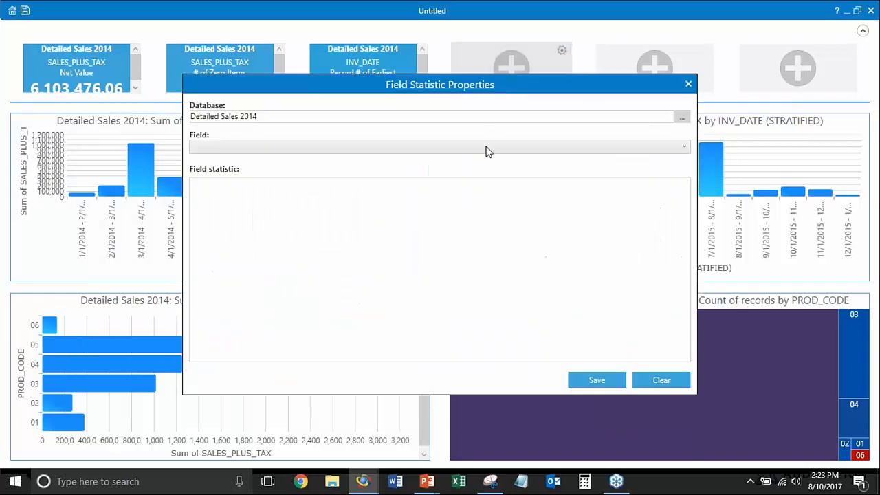
click(318, 147)
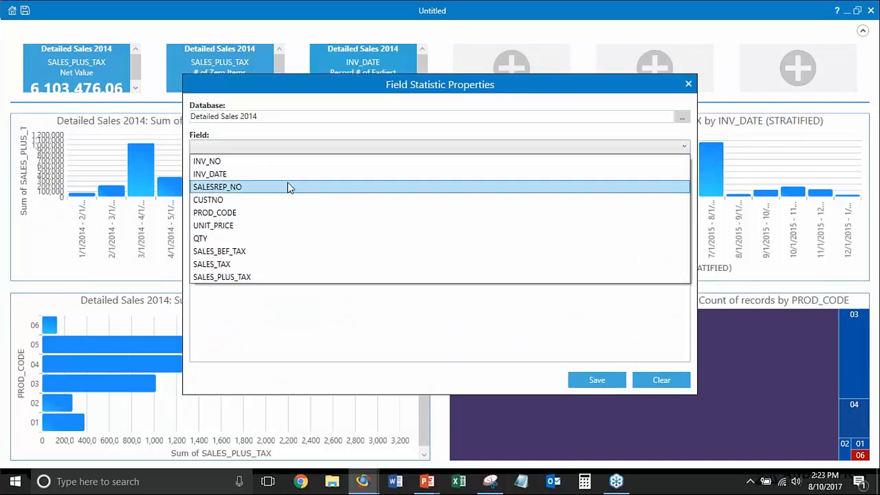
click(289, 176)
scroll(327, 336, down, 1)
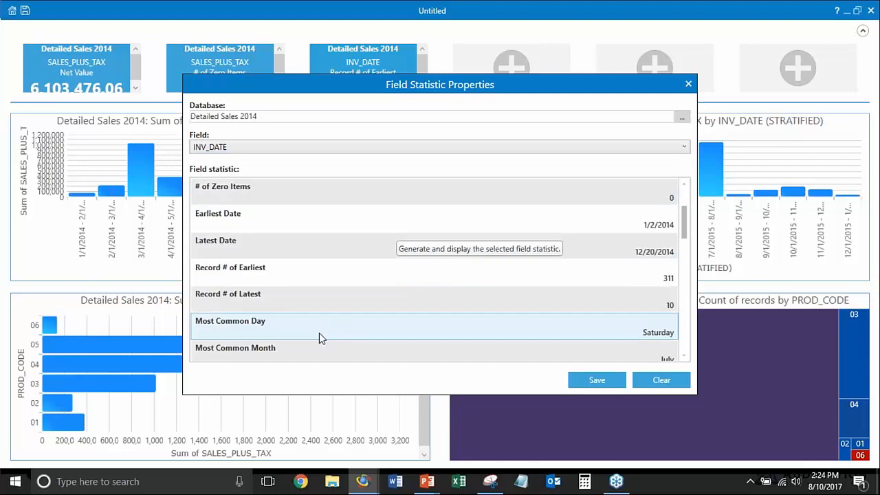
click(308, 301)
click(595, 380)
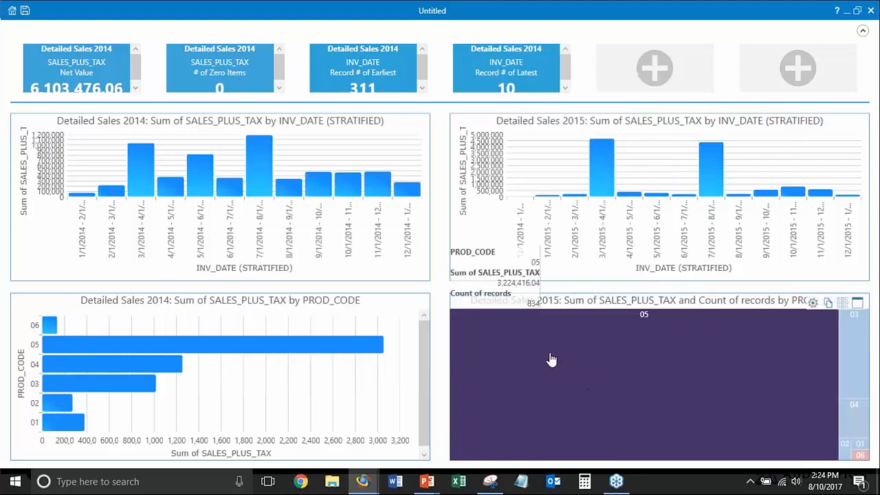
Add a fifth tile showing the Negative Value statistic for QTY in Detailed Sales 2014
click(687, 68)
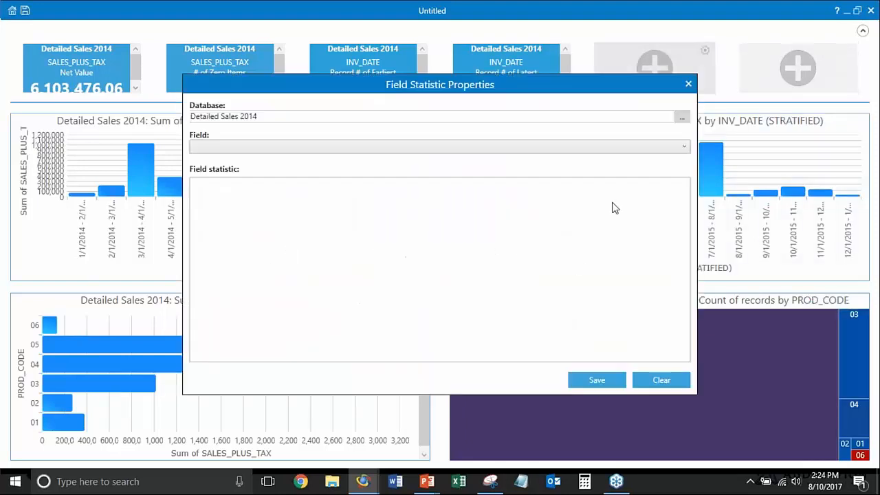
click(411, 151)
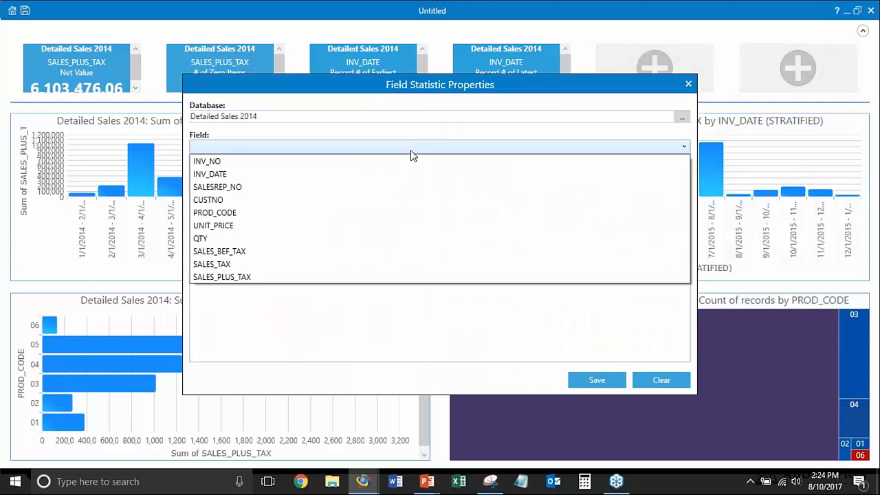
click(307, 239)
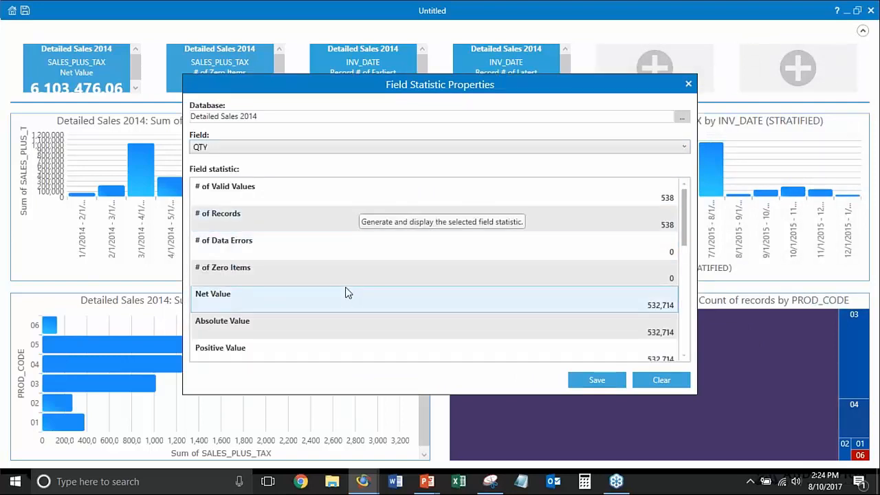
scroll(335, 277, down, 1)
click(323, 305)
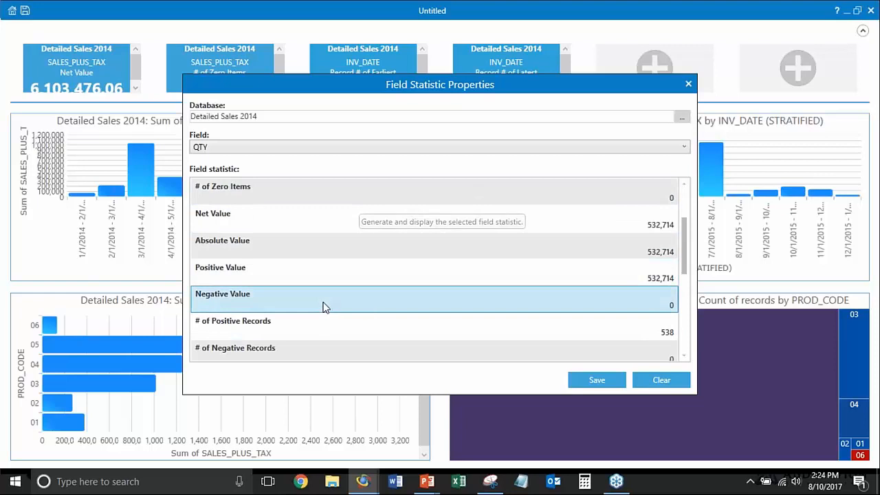
click(596, 380)
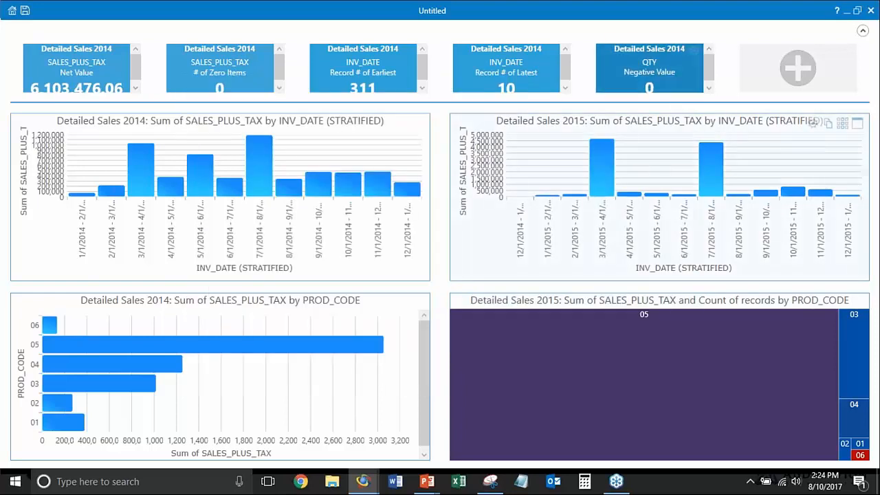
Review the UNIT_PRICE statistics of Detailed Sales 2014 for the last empty tile and save Average Value to it
click(760, 75)
click(351, 147)
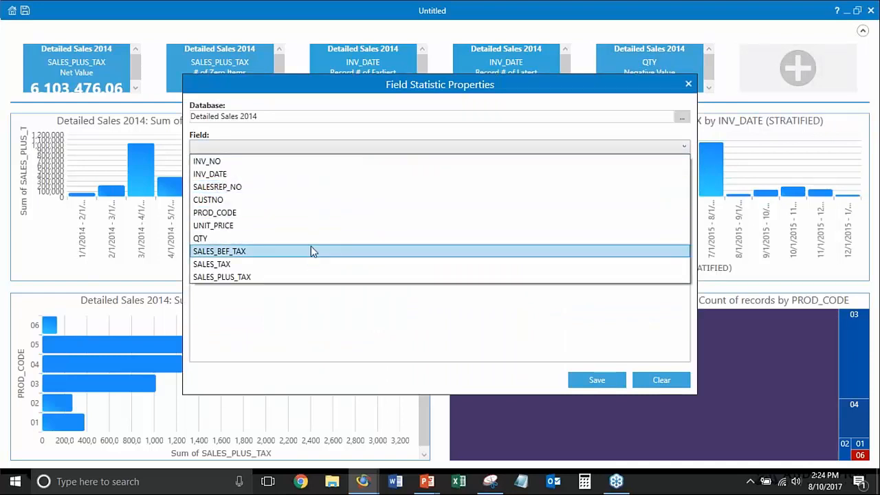
click(313, 225)
scroll(385, 302, down, 1)
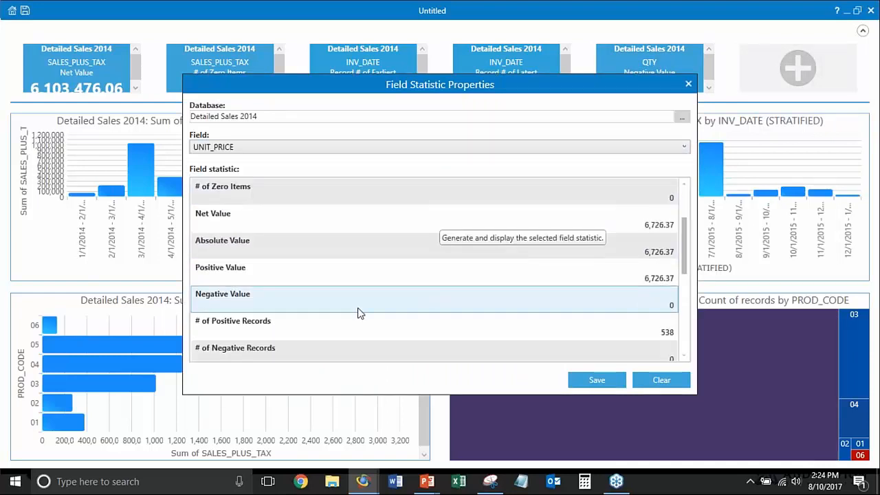
scroll(318, 239, down, 2)
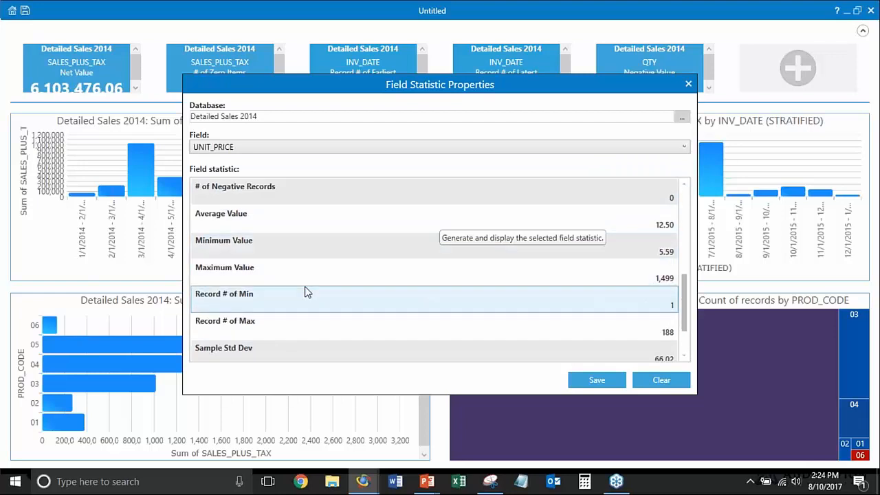
scroll(306, 292, up, 1)
scroll(306, 294, up, 3)
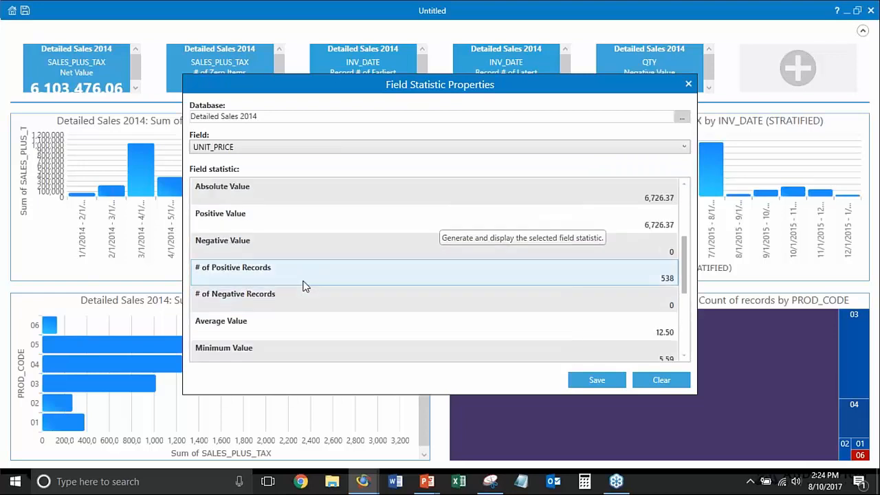
scroll(305, 261, up, 3)
scroll(305, 261, down, 2)
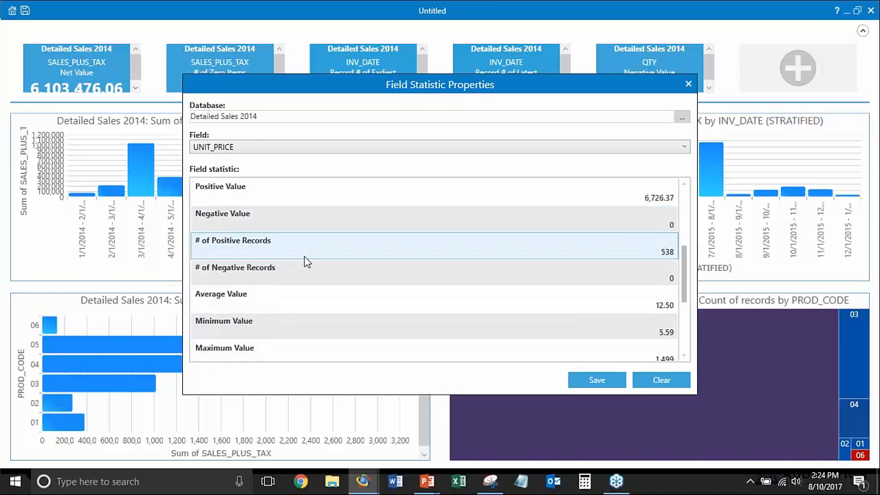
click(265, 294)
click(595, 378)
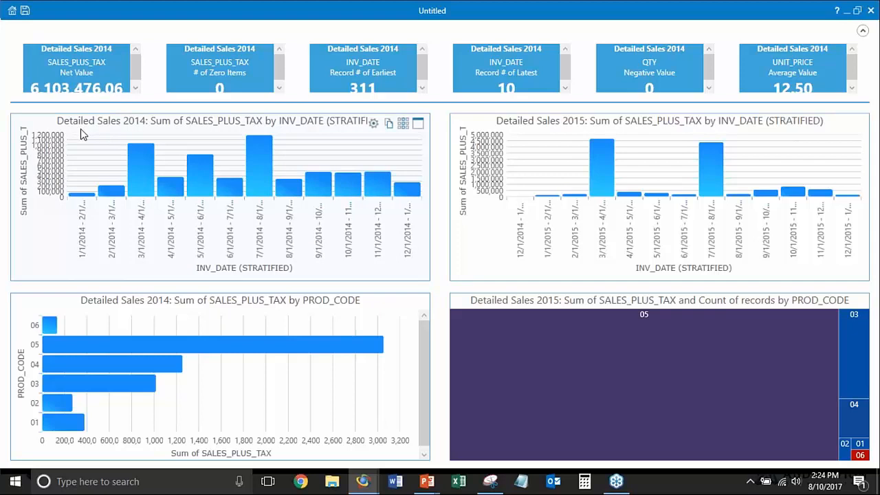
Save the dashboard as Sales 2014 in the Visualization.ILB folder
click(25, 11)
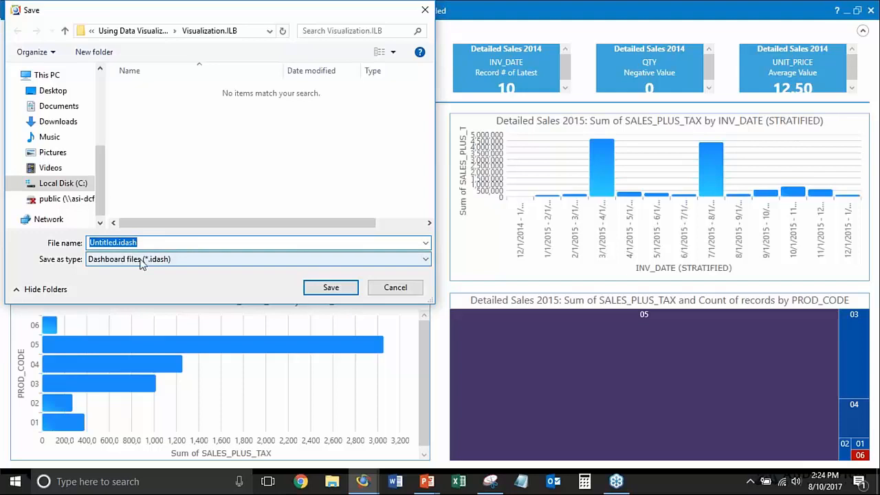
text(sa)
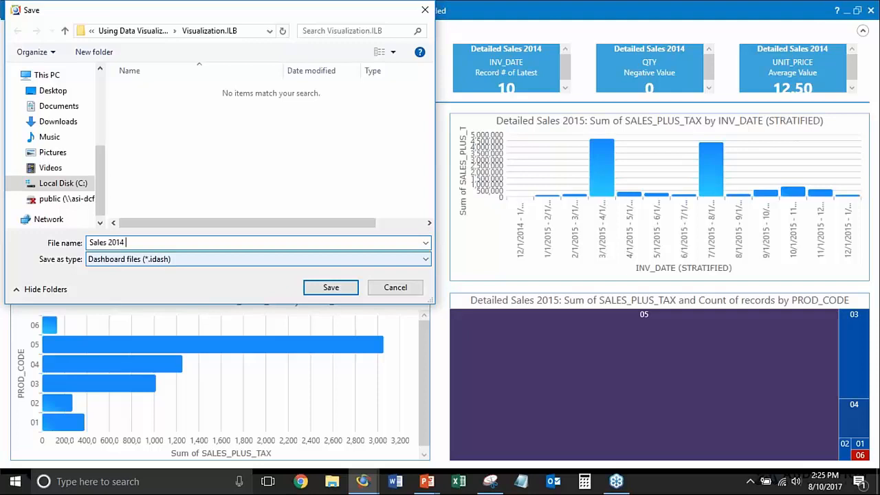
text(les 2014)
key(Return)
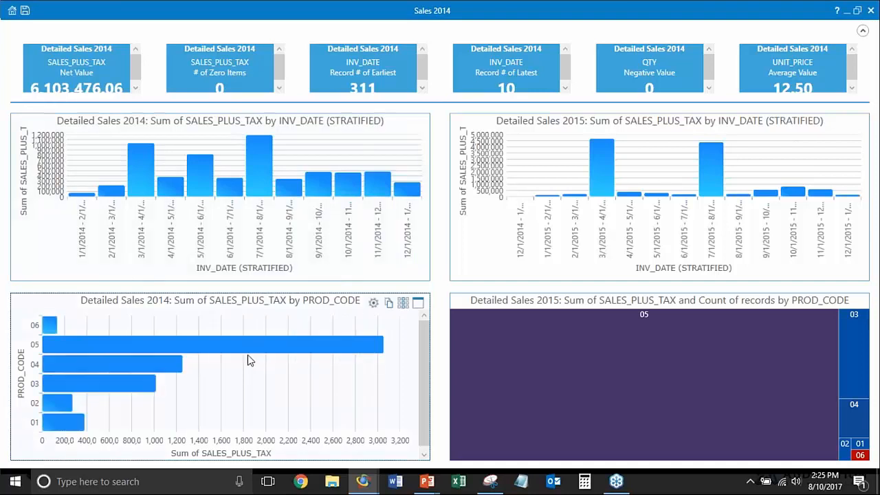
key(alt+Tab)
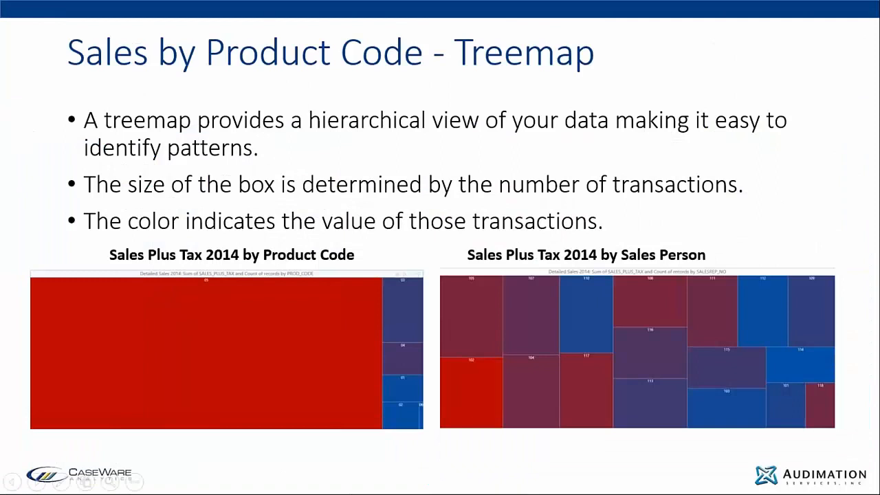
click(378, 185)
click(378, 184)
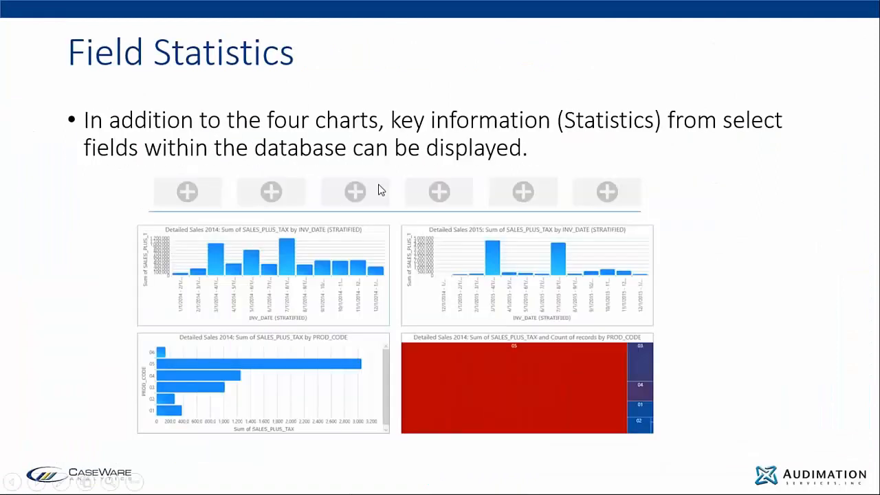
click(378, 184)
click(378, 184)
click(378, 184)
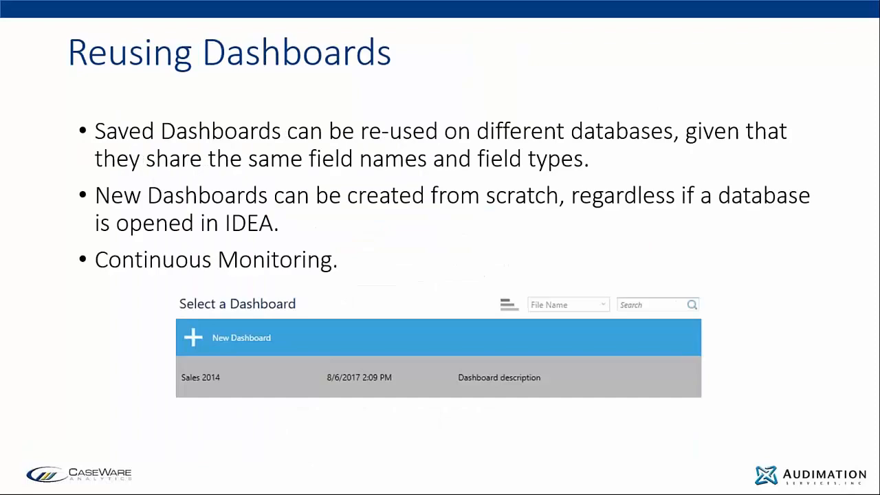
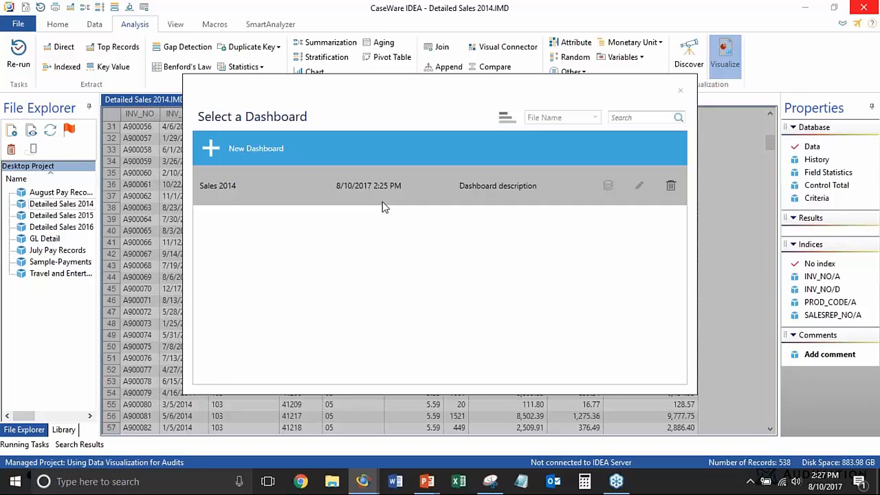
Reuse the Sales 2014 dashboard, mapping Detailed Sales 2014 to Detailed Sales 2015 and Detailed Sales 2015 to Detailed Sales 2016
click(387, 189)
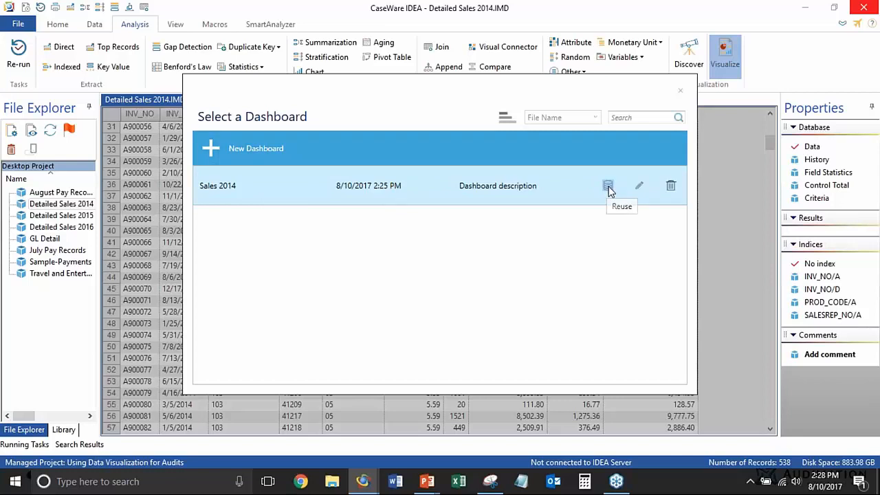
click(608, 187)
drag(346, 145, 345, 180)
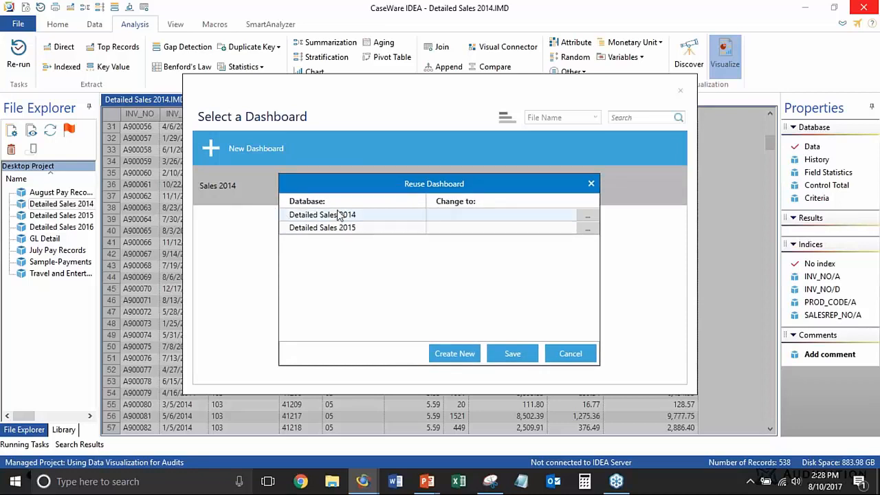
click(585, 216)
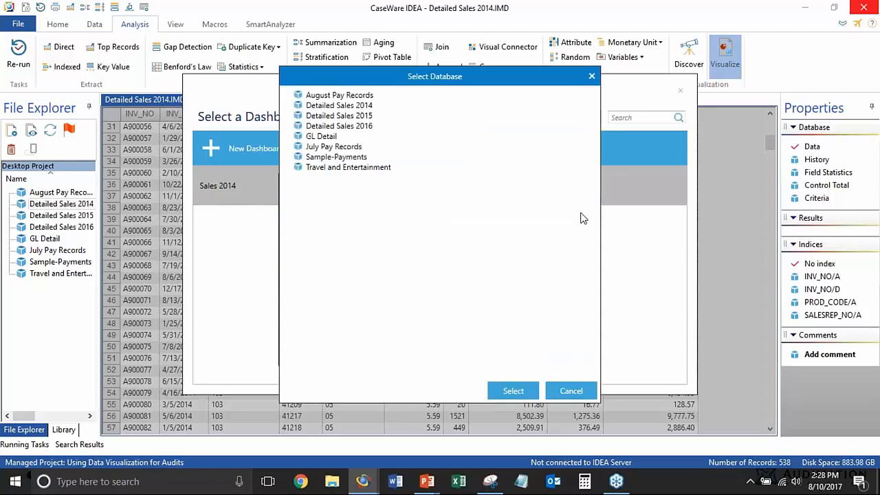
double_click(364, 117)
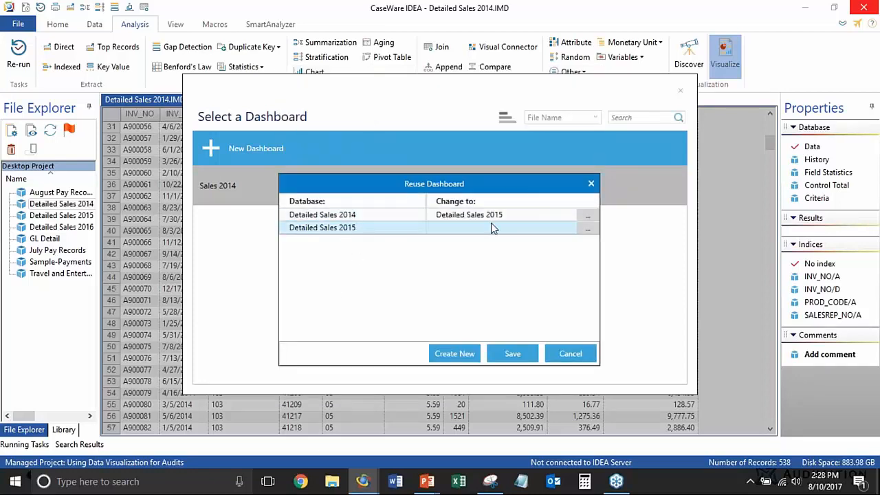
click(586, 228)
double_click(364, 129)
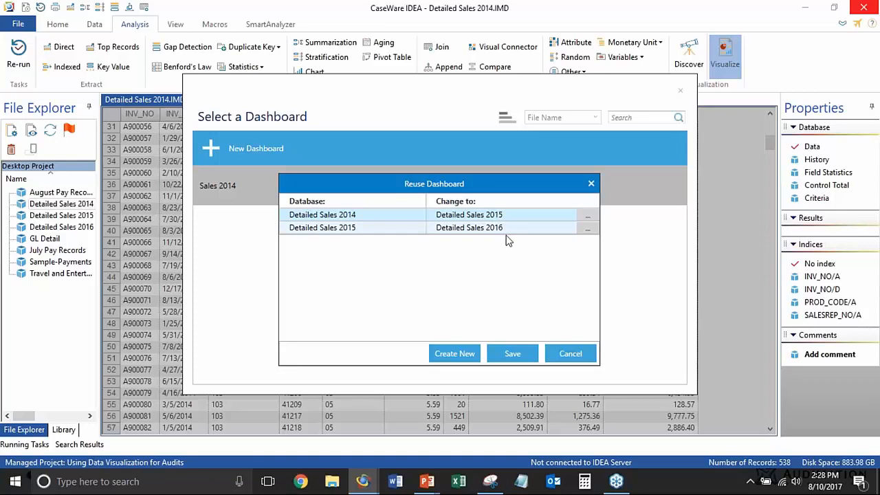
Create a new dashboard from the database mapping and name it Sales 2015
click(454, 354)
double_click(305, 226)
text(Sales 20215)
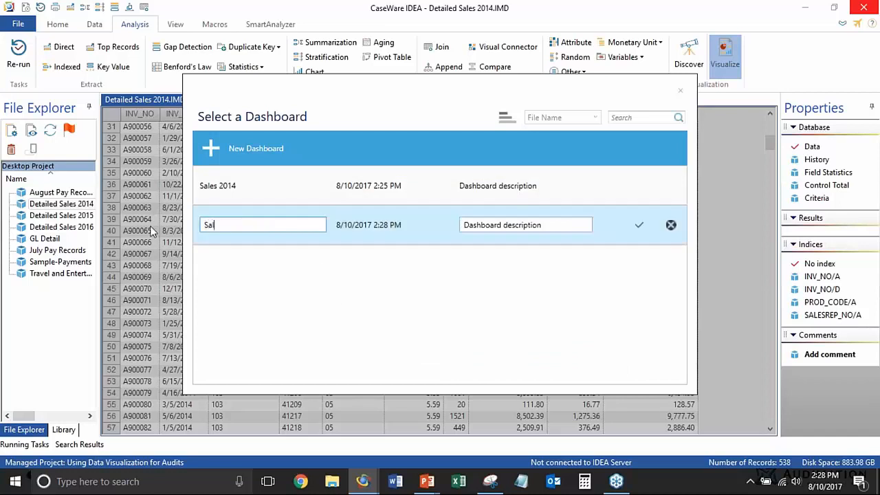
key(BackSpace)
key(BackSpace)
key(BackSpace)
text(15)
click(639, 225)
Open the Sales 2015 dashboard to review its charts and statistic tiles, and return to the Sales 2014 dashboard
click(446, 237)
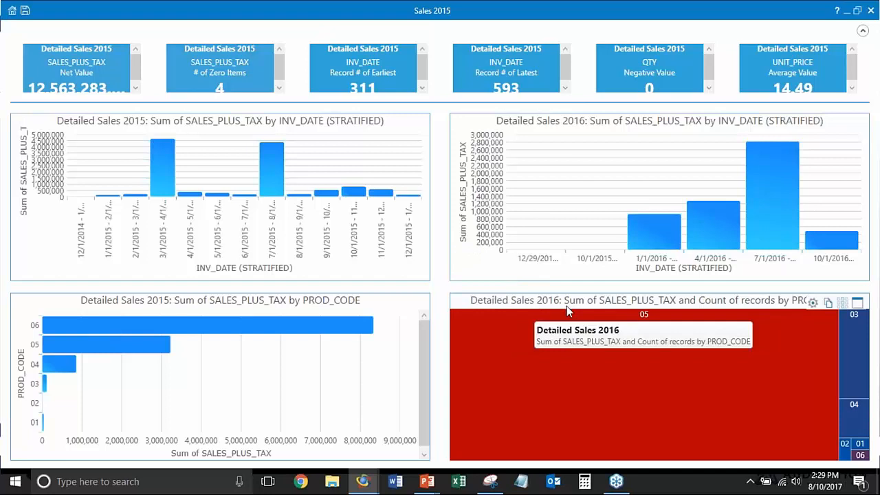
mouse_move(668, 354)
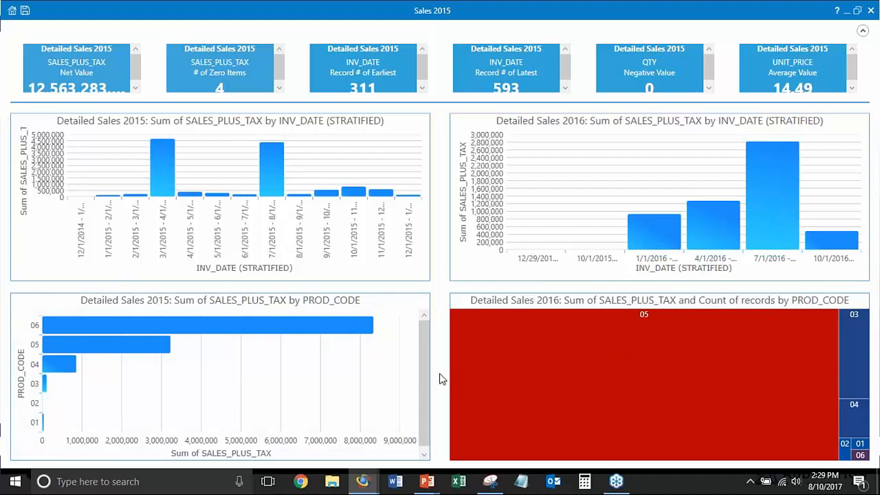
click(12, 12)
click(270, 186)
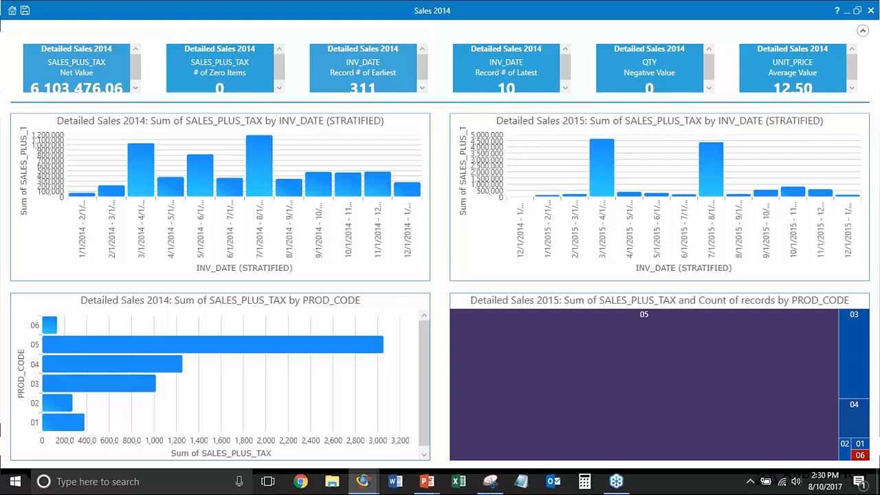
key(alt+Tab)
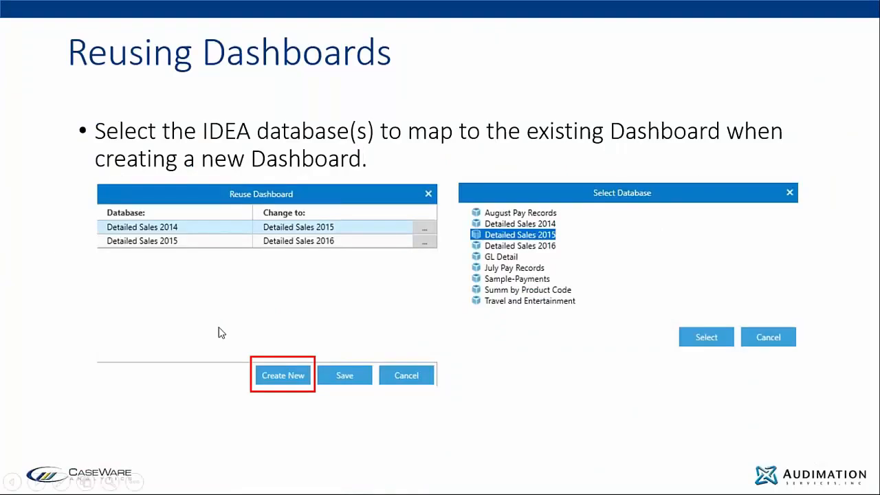
click(273, 331)
click(273, 330)
click(273, 331)
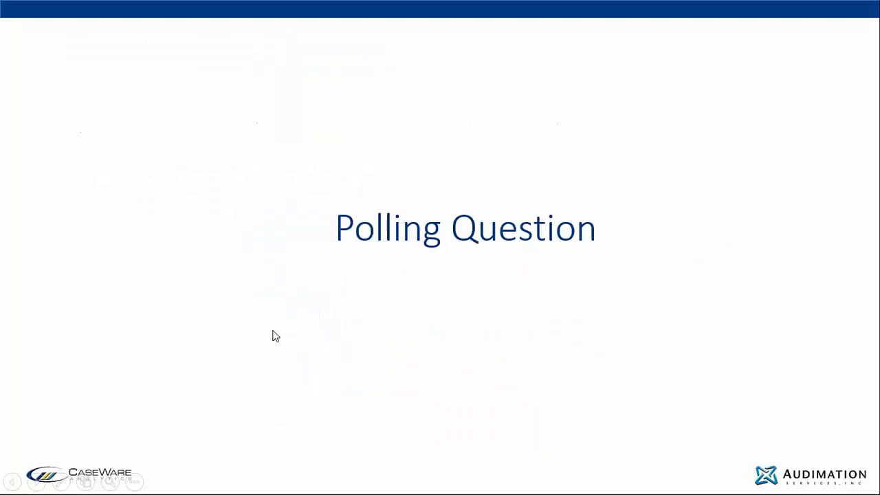
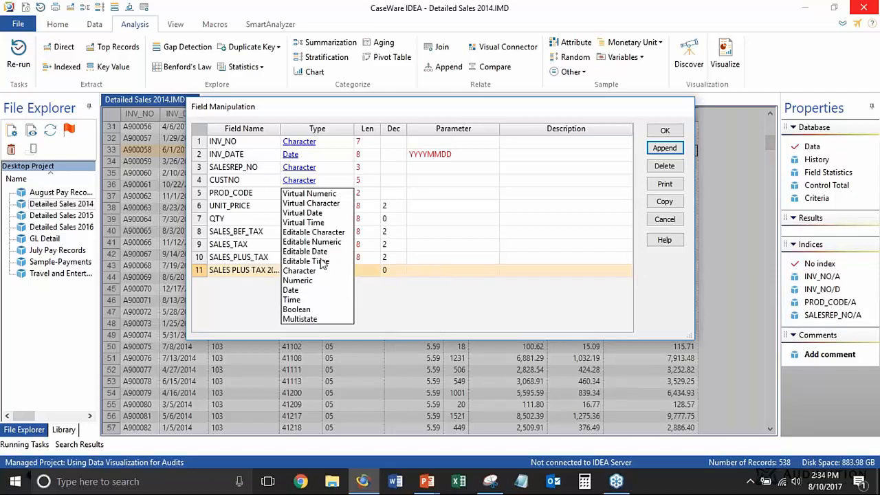
Define the SALES PLUS TAX 2014 field as Numeric with 2 decimals and the equation SALES_PLUS_TAX
click(303, 280)
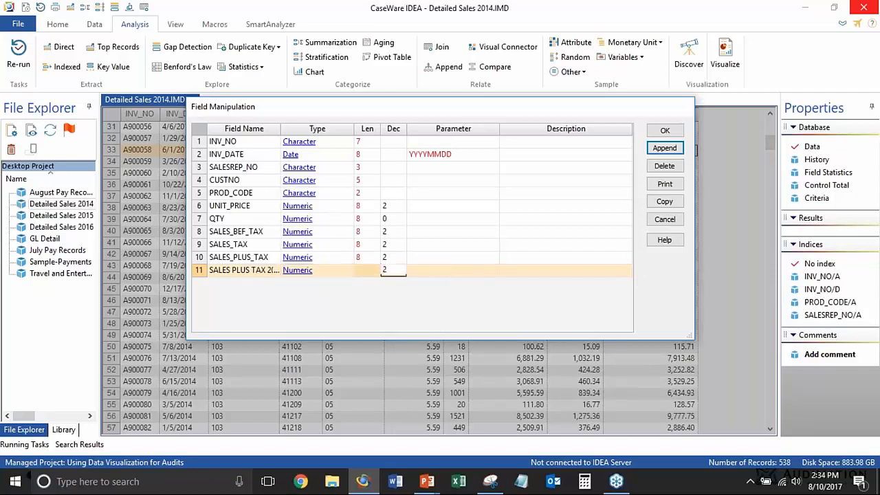
click(435, 271)
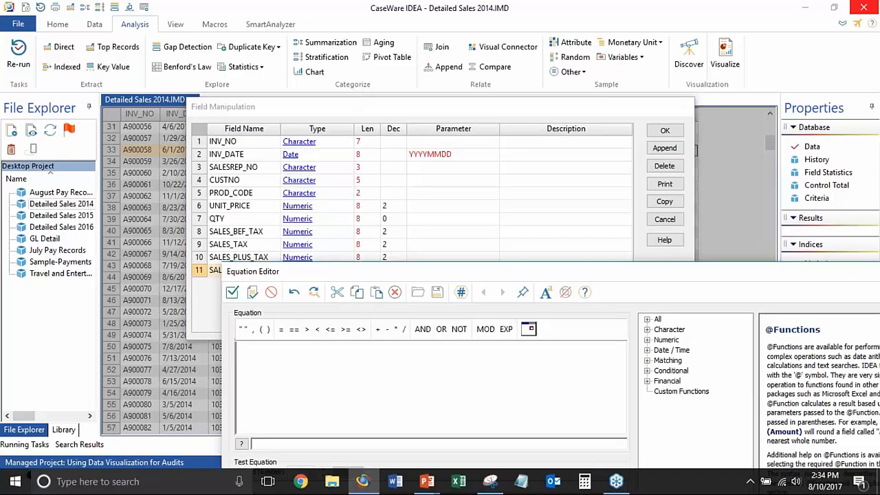
text(sale)
key(Down)
key(Return)
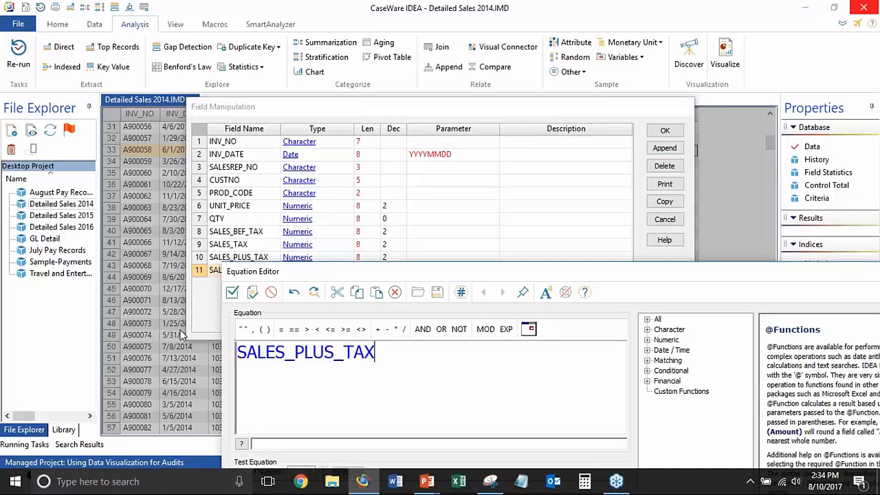
click(231, 292)
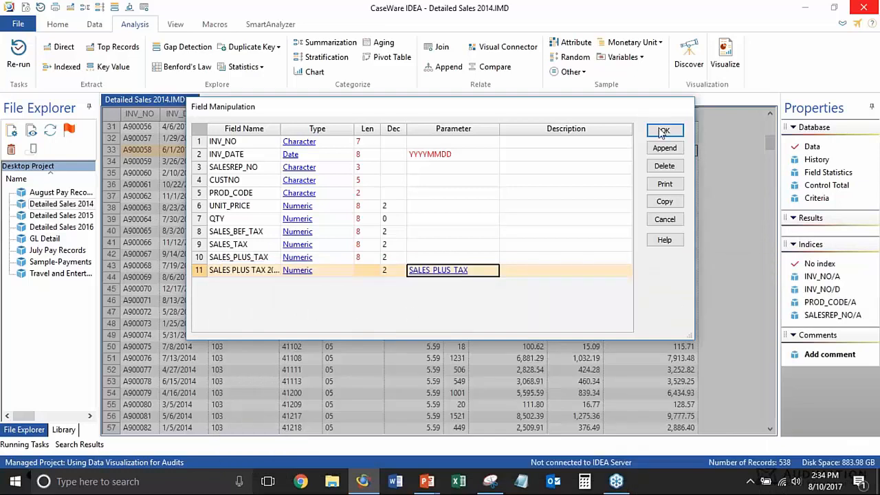
click(664, 148)
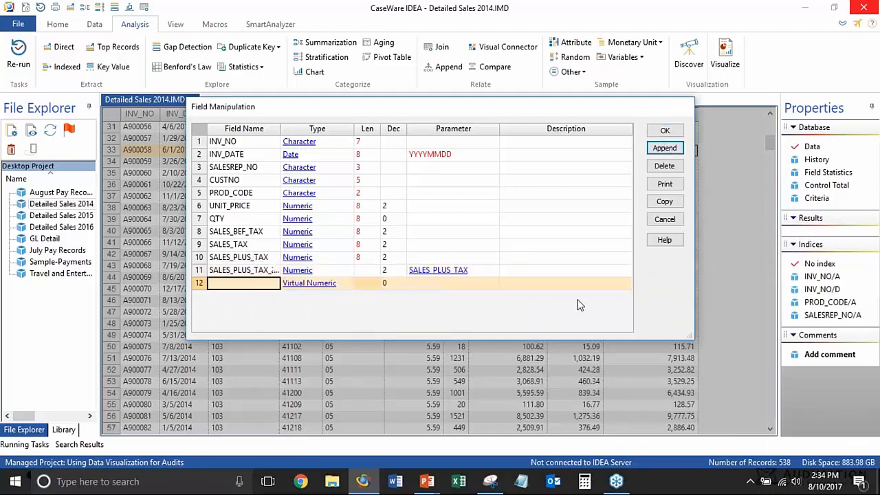
text(MONTH)
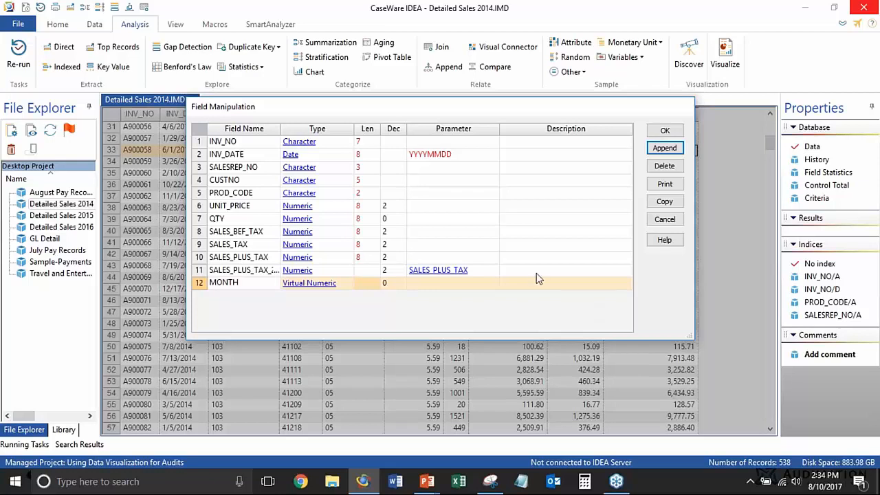
click(420, 284)
text(@mo)
key(Return)
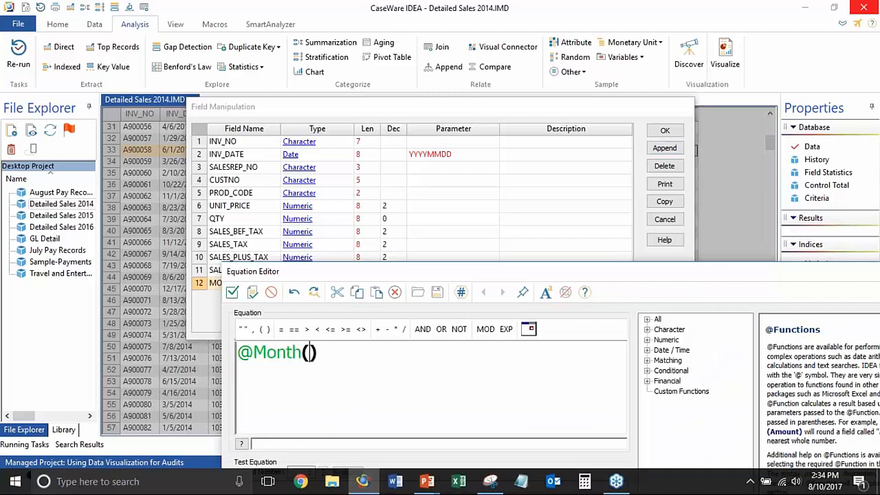
key(Return)
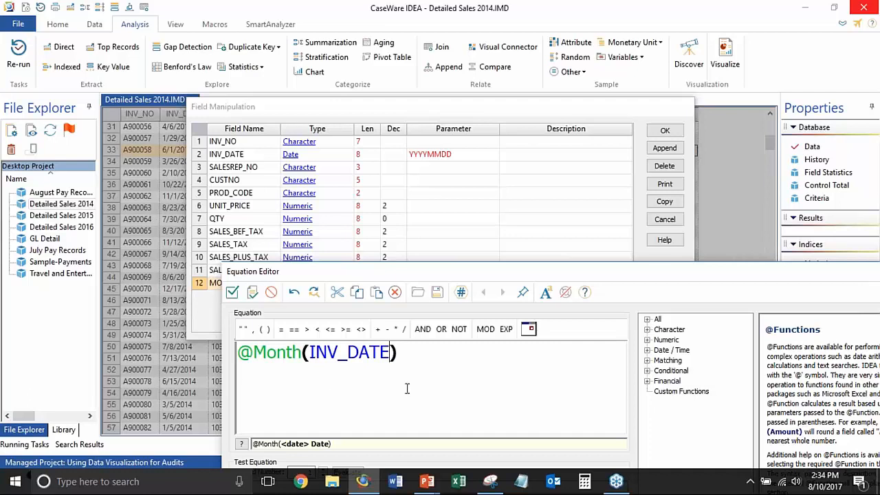
click(231, 292)
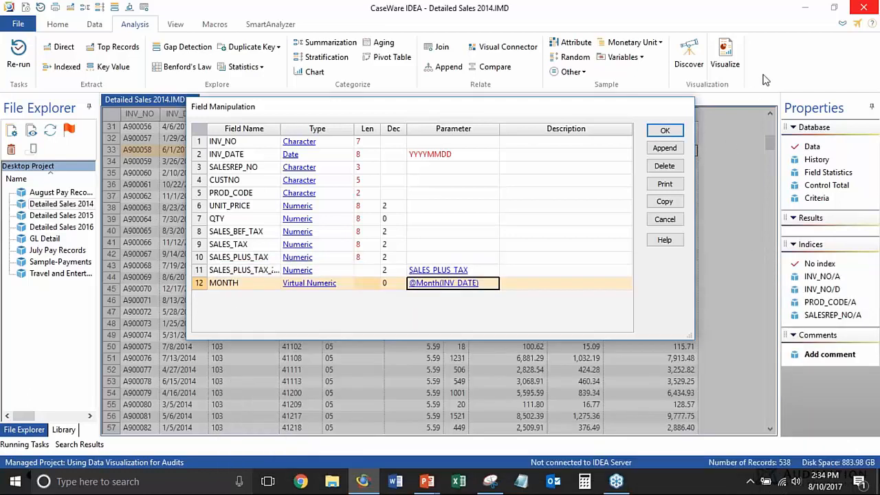
click(665, 131)
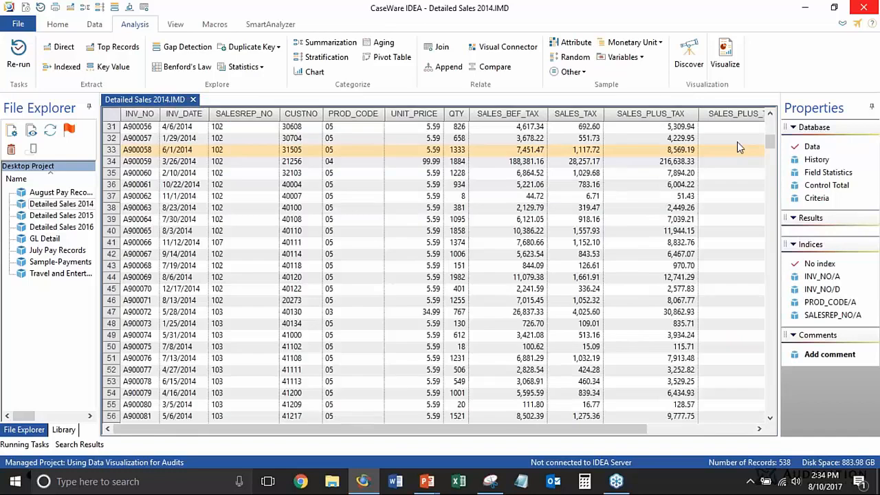
Remove the virtual MONTH field from the Detailed Sales 2014 database
click(725, 429)
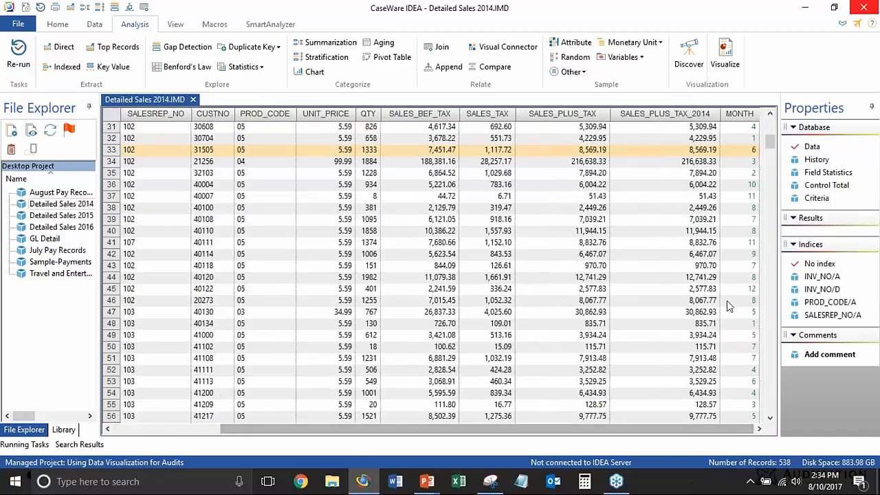
click(718, 185)
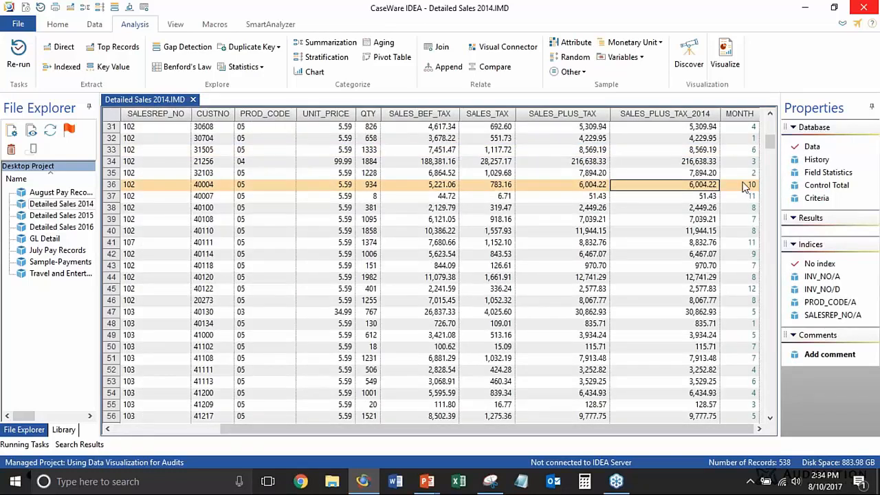
right_click(738, 149)
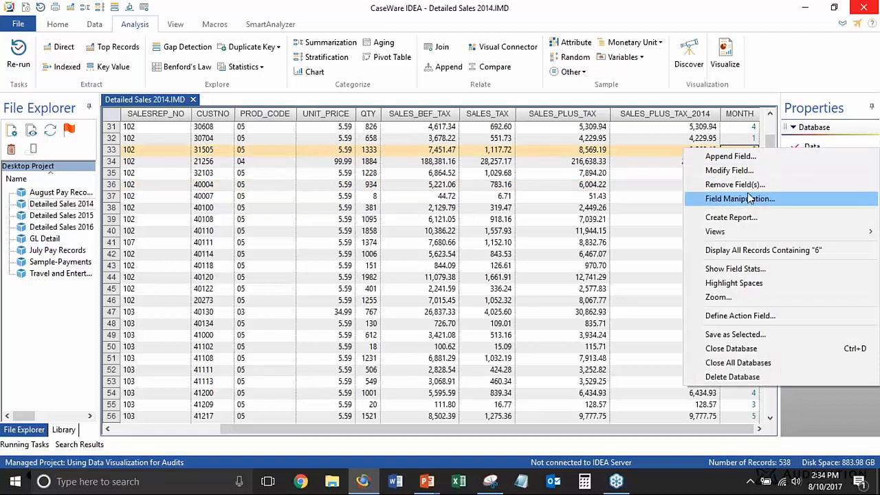
click(749, 191)
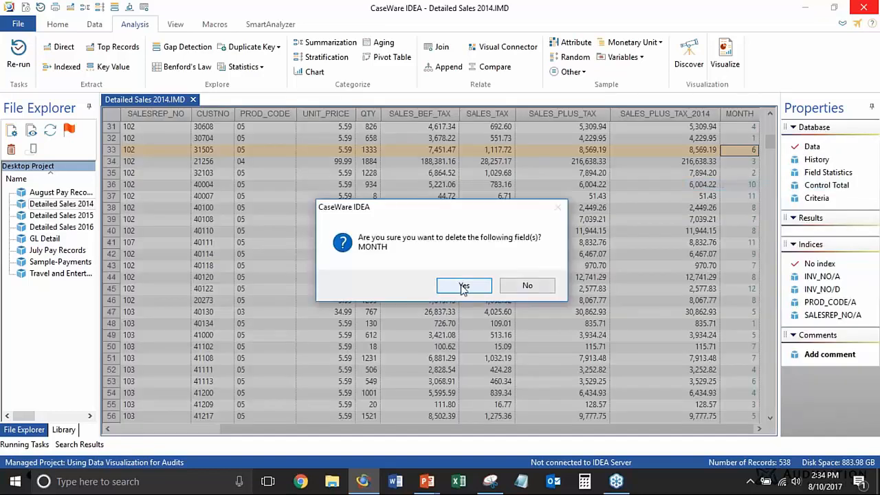
click(464, 285)
Append a field named MONTH to Detailed Sales 2014 and set its type to Numeric
click(646, 186)
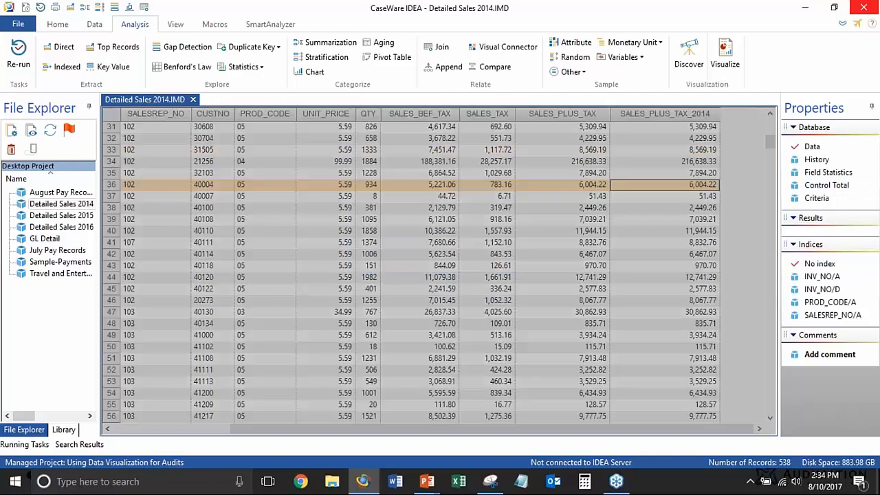
click(664, 149)
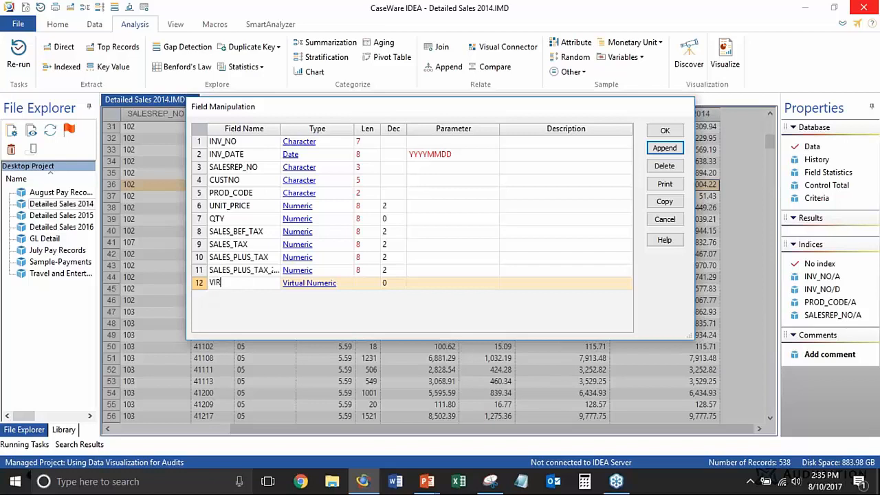
key(BackSpace)
text(MONTH)
click(327, 284)
click(327, 284)
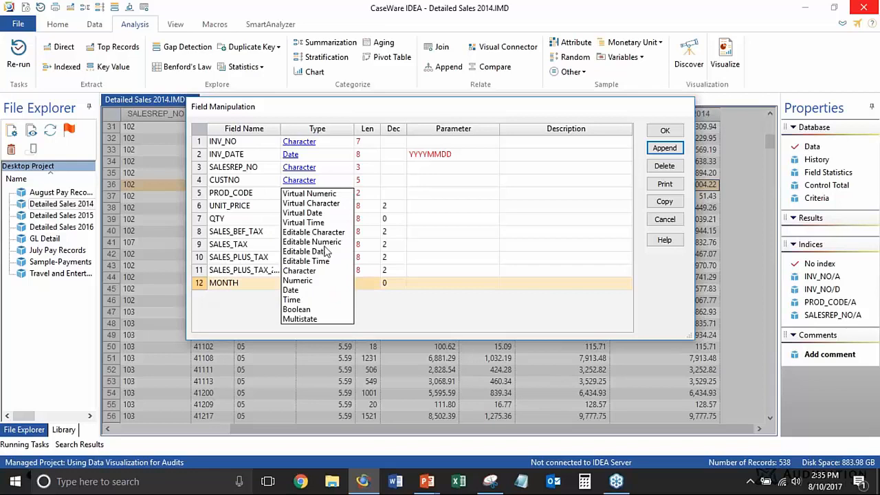
click(302, 280)
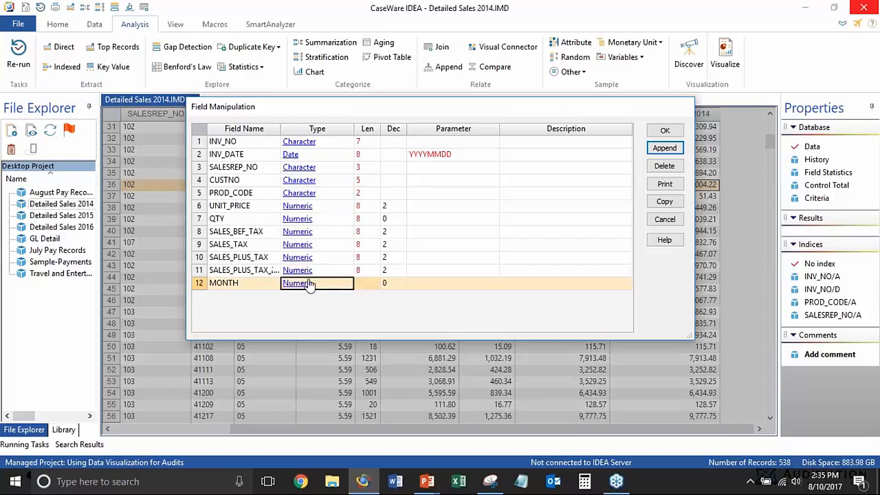
click(409, 288)
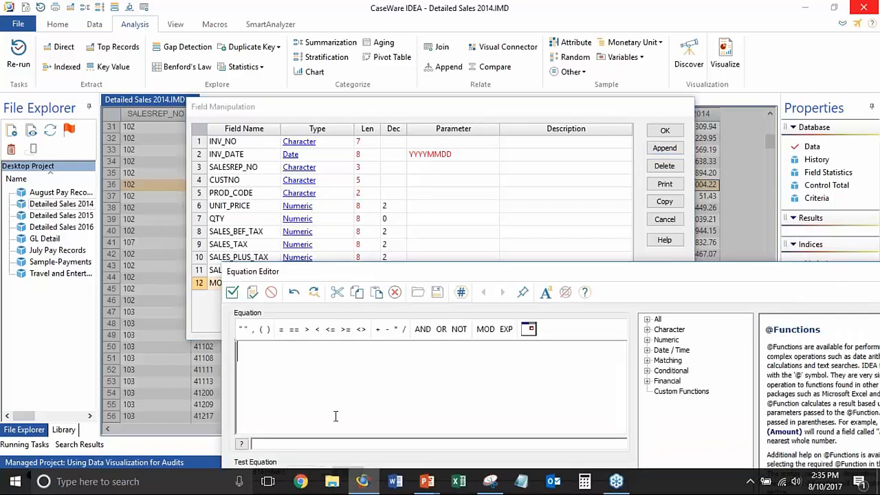
text(@mont)
key(Return)
text(Inv)
key(Return)
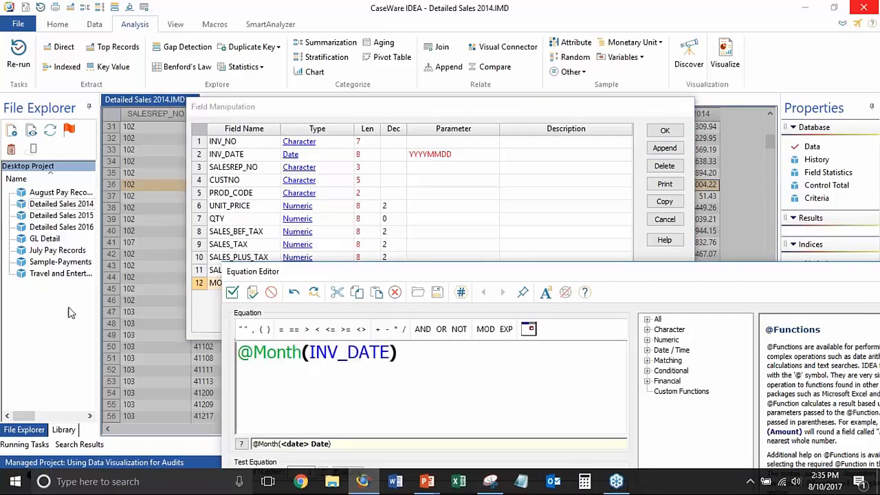
click(232, 292)
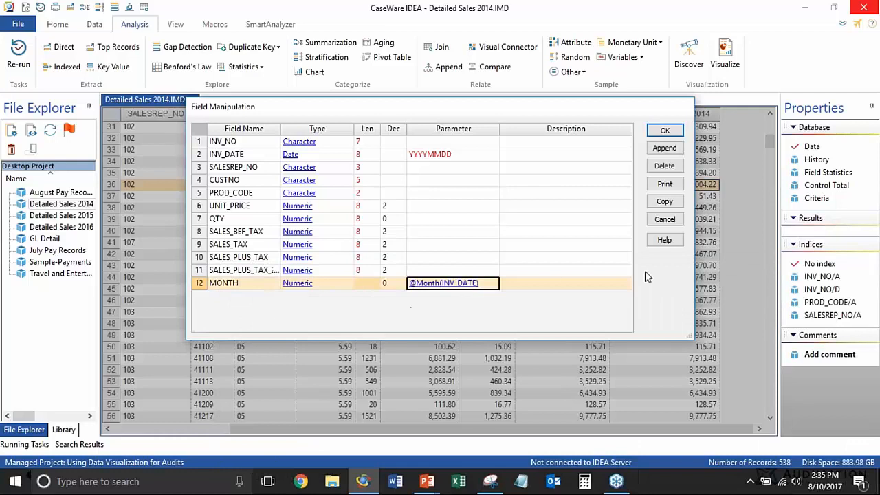
click(664, 131)
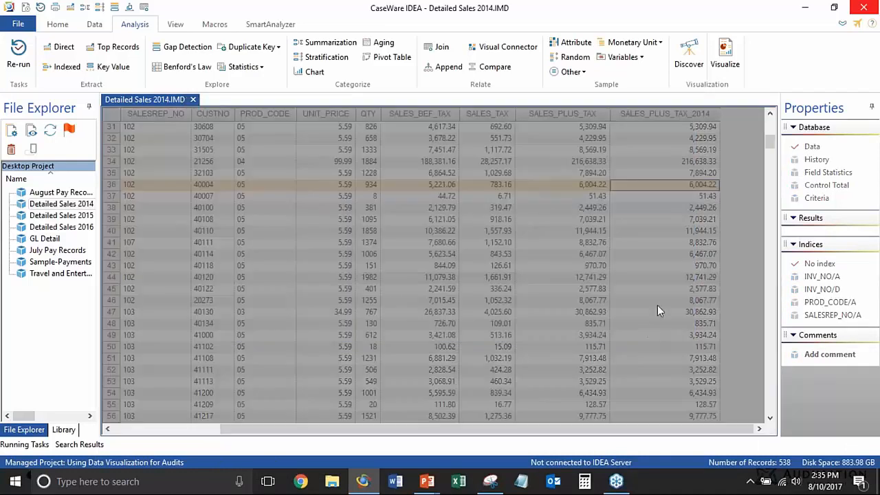
key(Up)
key(Up)
key(Up)
key(Up)
key(Up)
key(Up)
key(Up)
key(Up)
key(Up)
key(Up)
key(Up)
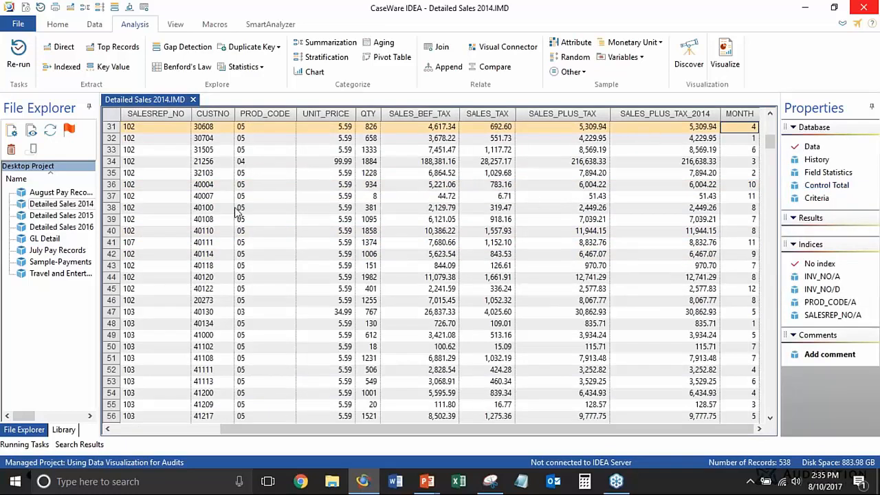
Open Detailed Sales 2015 and append a field named SALES PLUS TAX 2015
double_click(61, 215)
click(503, 159)
click(544, 154)
click(592, 158)
double_click(635, 162)
click(666, 149)
text(SALE)
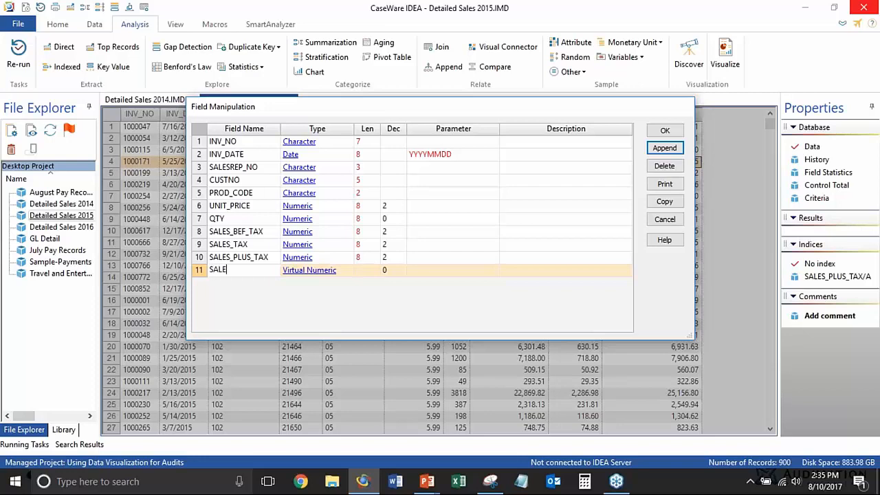
text(S PLUS TAX 2015)
Give the SALES PLUS TAX 2015 field 2 decimals and the equation SALES_PLUS_TAX
click(420, 270)
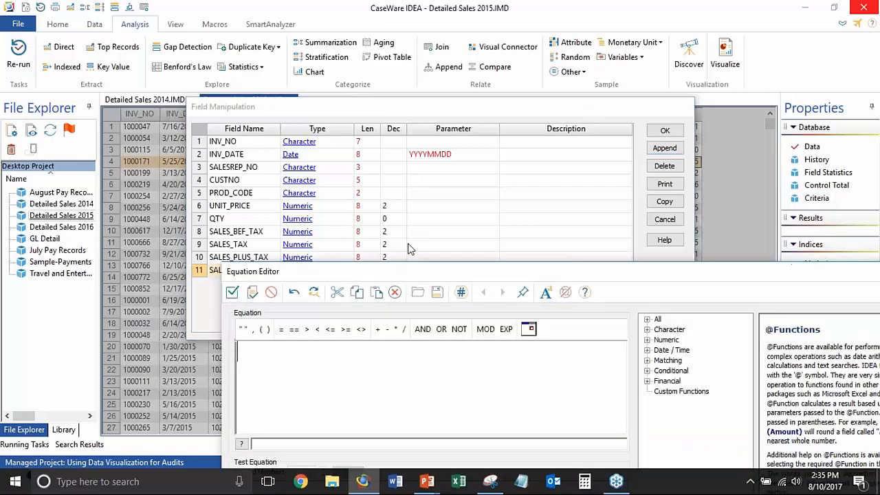
text(as)
key(BackSpace)
key(BackSpace)
text(sa)
double_click(292, 378)
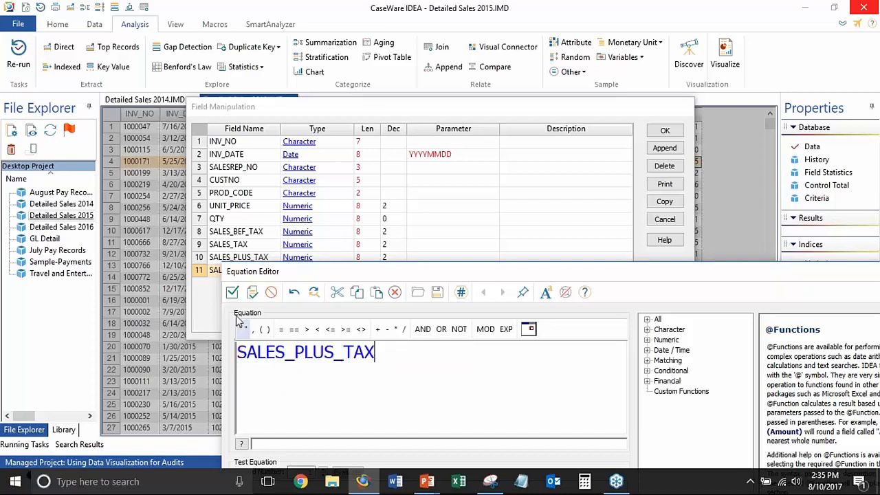
click(231, 292)
Append a field named MONTH to Detailed Sales 2015 and set its type to Numeric
click(664, 148)
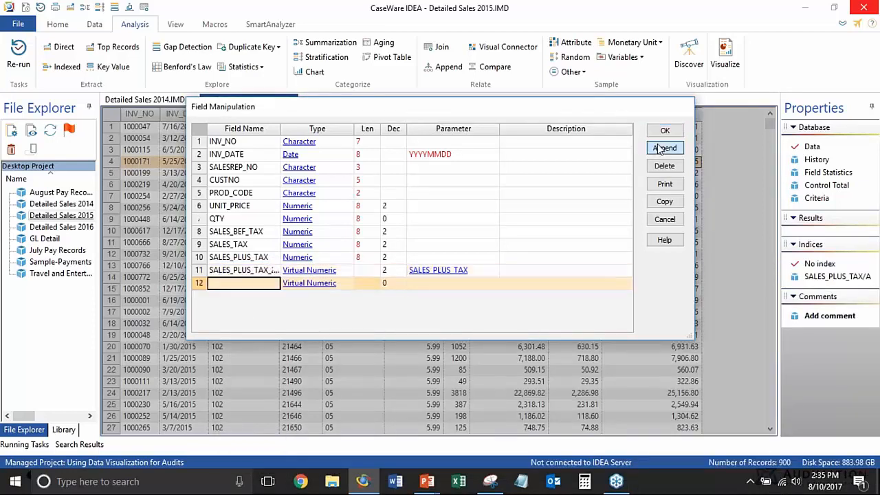
click(336, 283)
click(473, 287)
text(MONTH)
click(292, 282)
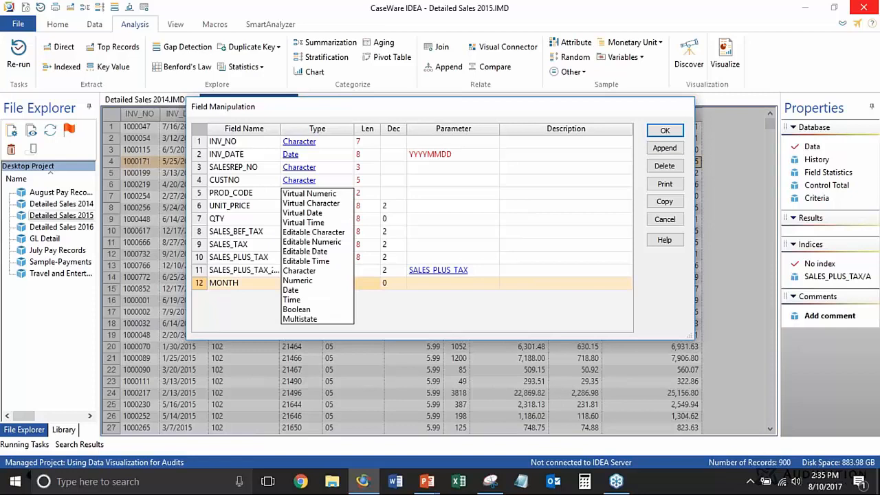
click(307, 280)
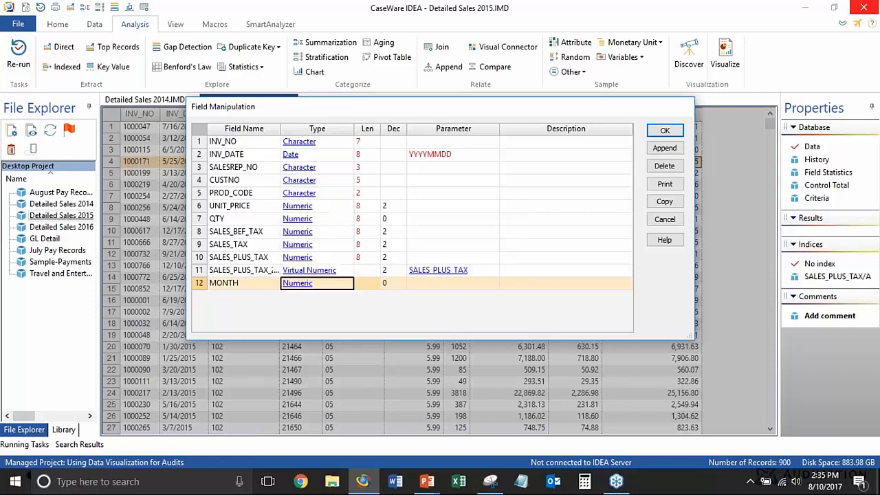
click(422, 284)
text(@month(i)
key(Return)
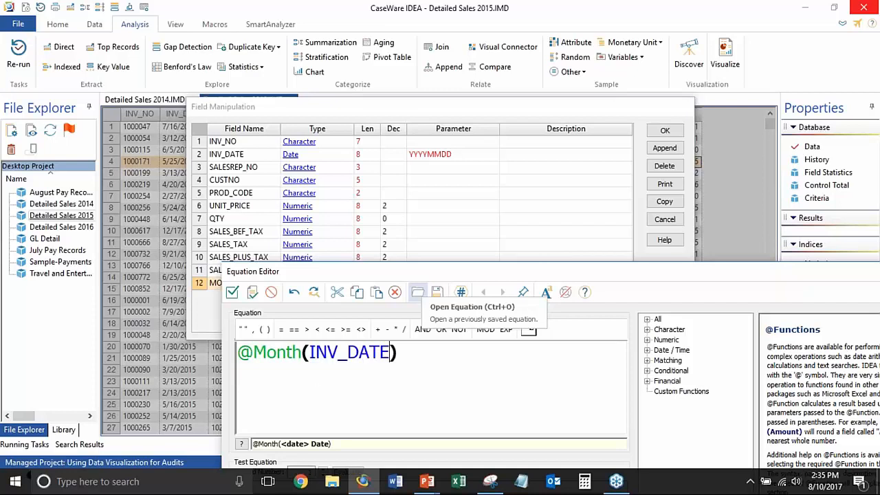
click(233, 292)
Change the SALES_PLUS_TAX_2015 field's type to Numeric, apply the new fields, and narrow that field's column in the data grid
click(313, 272)
click(302, 281)
click(660, 132)
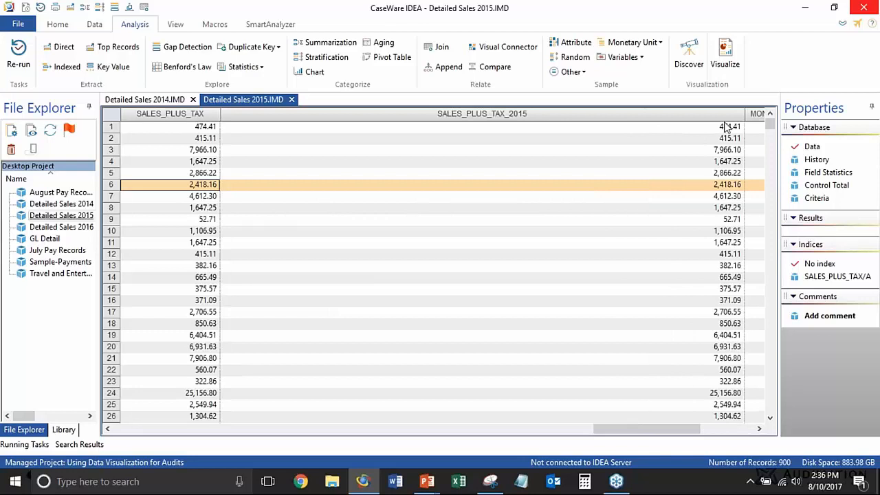
drag(747, 114, 400, 179)
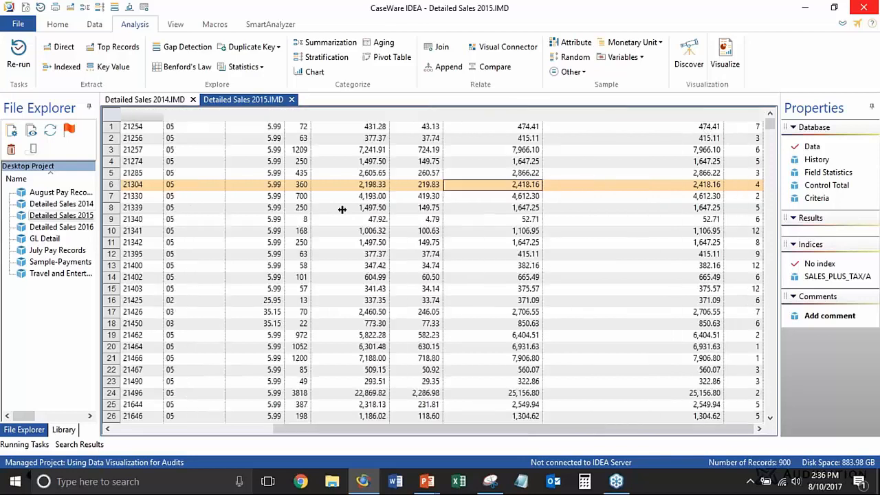
Check the field definitions of Detailed Sales 2015, and return to the Detailed Sales 2014 database
click(635, 163)
double_click(636, 166)
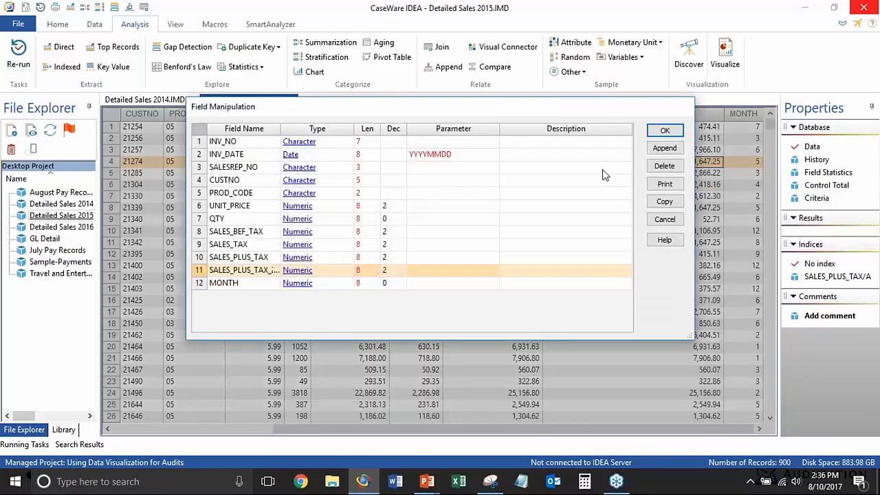
click(664, 131)
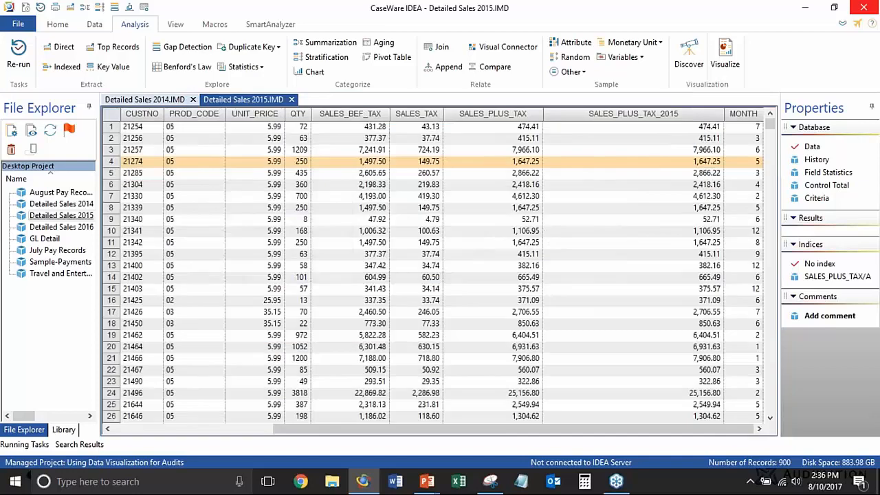
click(139, 101)
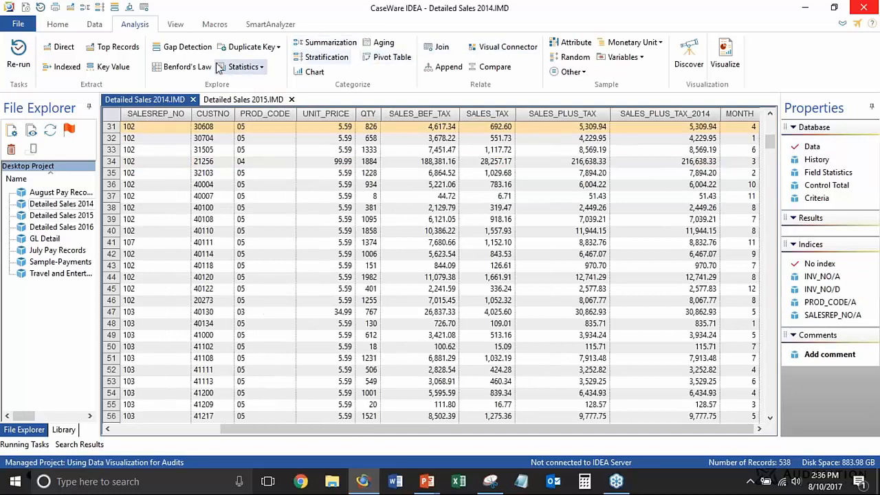
Append Detailed Sales 2015 to the Detailed Sales 2014 database, naming the combined file Detail Sales 2015 v 2014
click(448, 67)
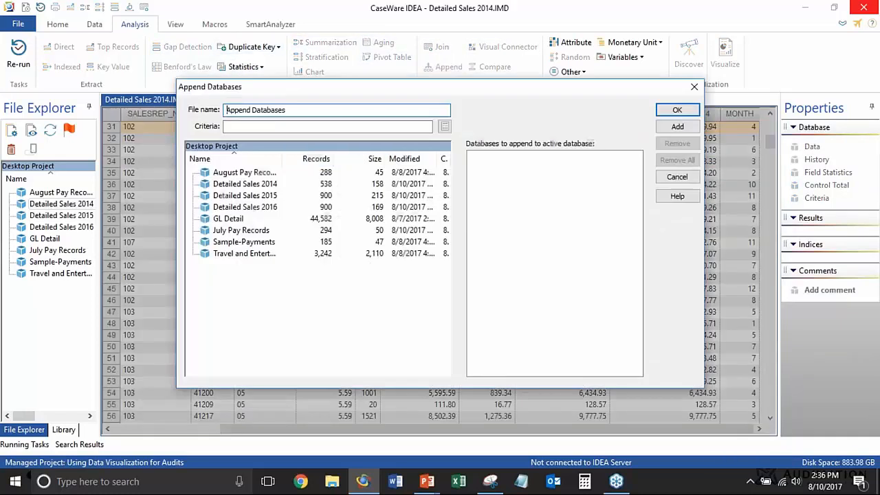
double_click(259, 197)
drag(281, 89, 280, 141)
triple_click(289, 160)
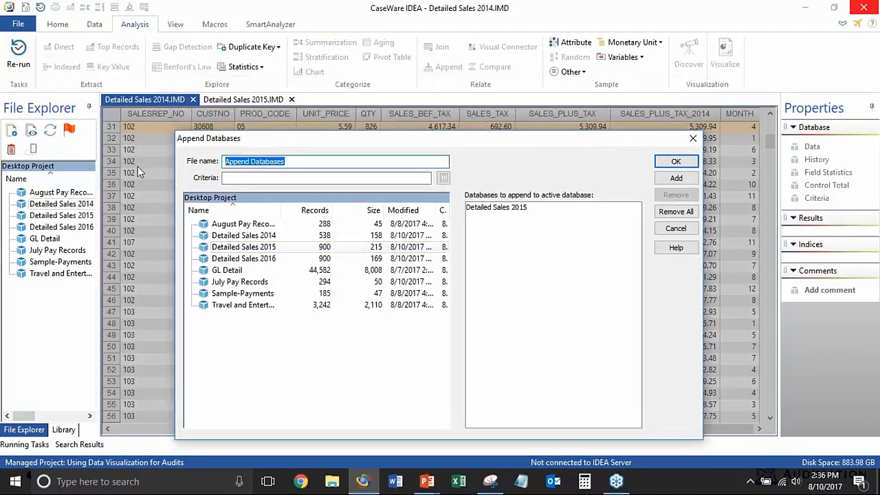
text(Detail Sales 2015 v 2014)
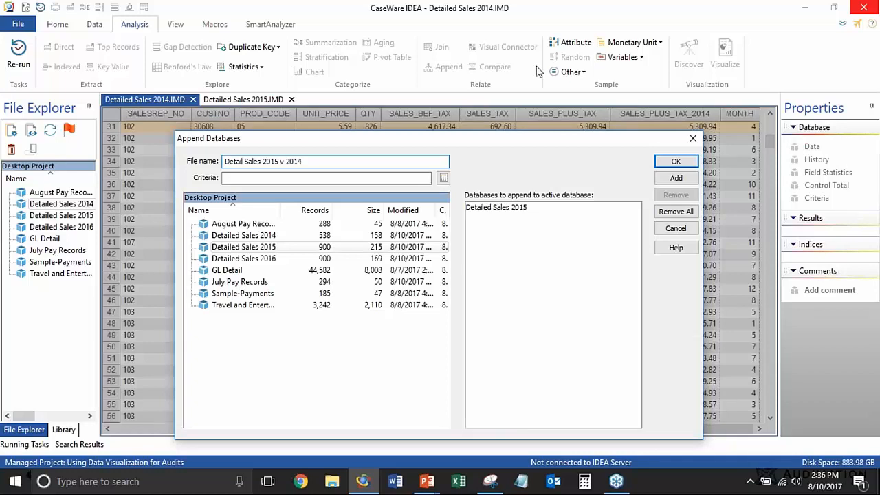
click(676, 161)
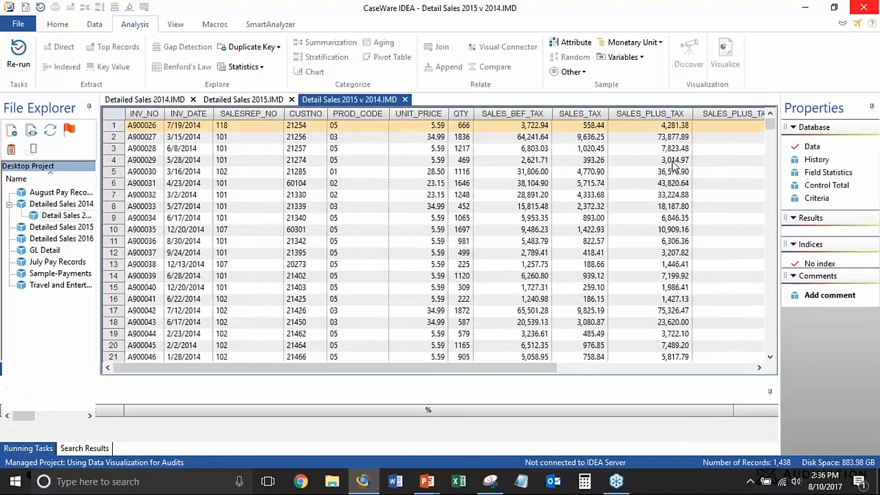
Examine the SALES_PLUS_TAX_2014, MONTH and SALES_PLUS_TAX_2015 columns of the combined database
click(622, 152)
key(Right)
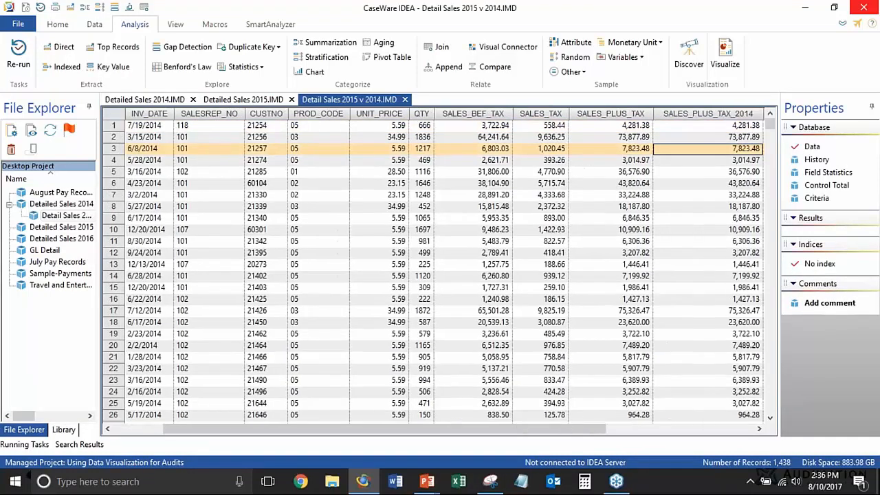
key(Right)
key(Right)
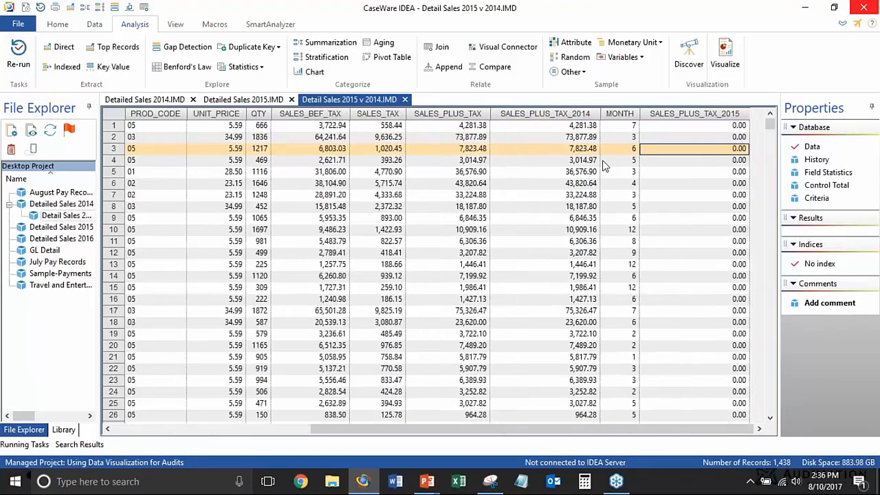
click(558, 110)
click(684, 113)
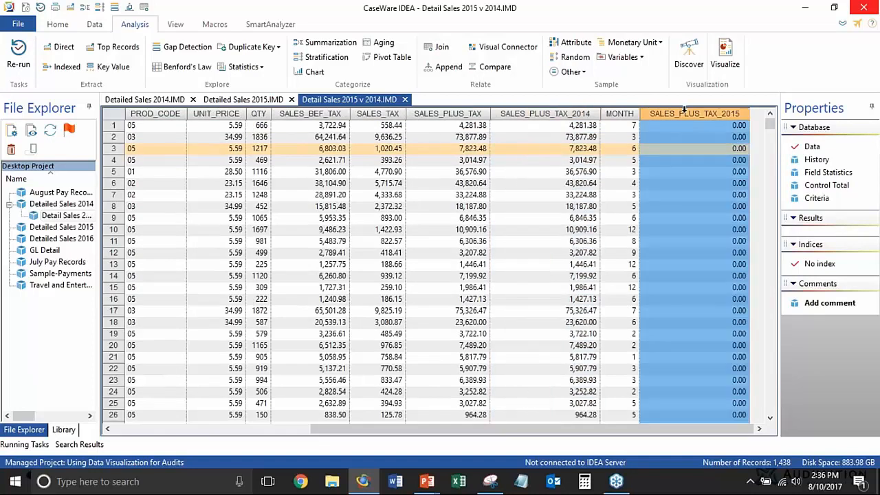
click(550, 116)
click(668, 110)
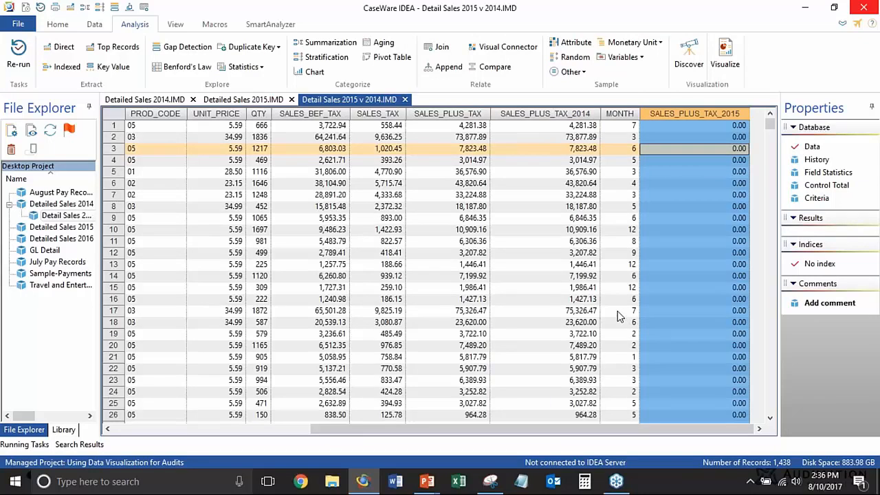
Visualize the combined database in a new dashboard and start a column chart grouped by MONTH
click(717, 62)
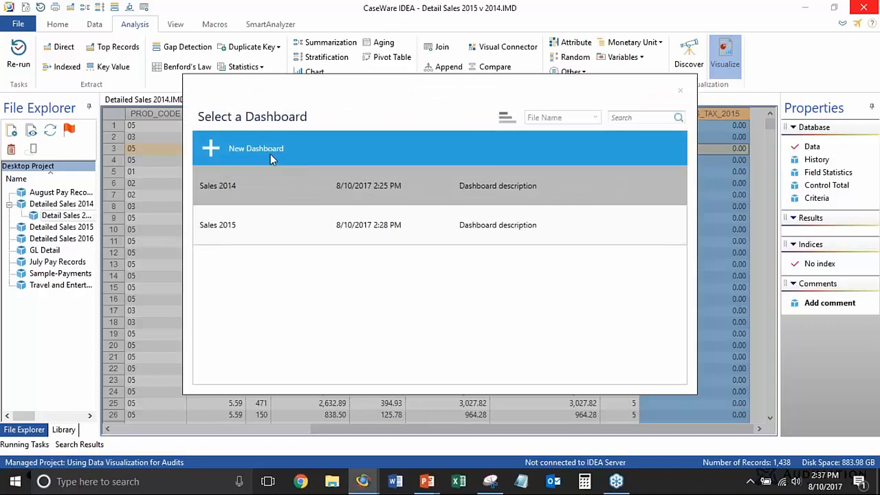
click(270, 155)
click(621, 129)
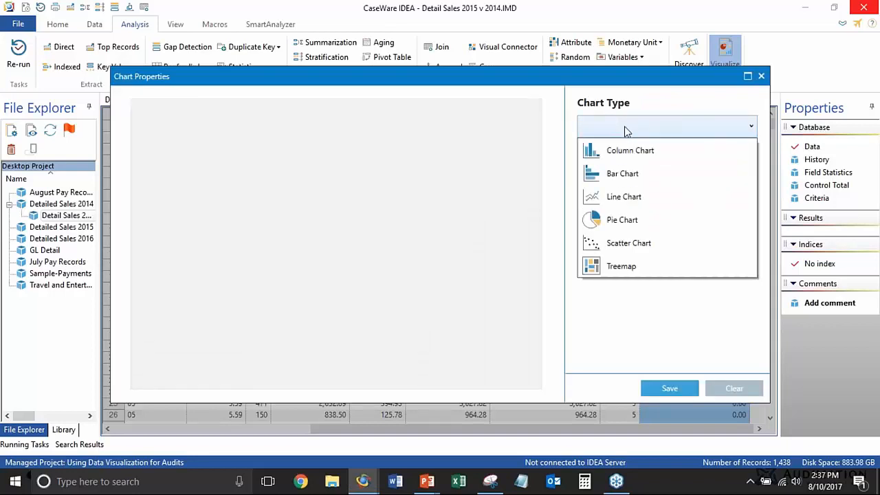
click(640, 153)
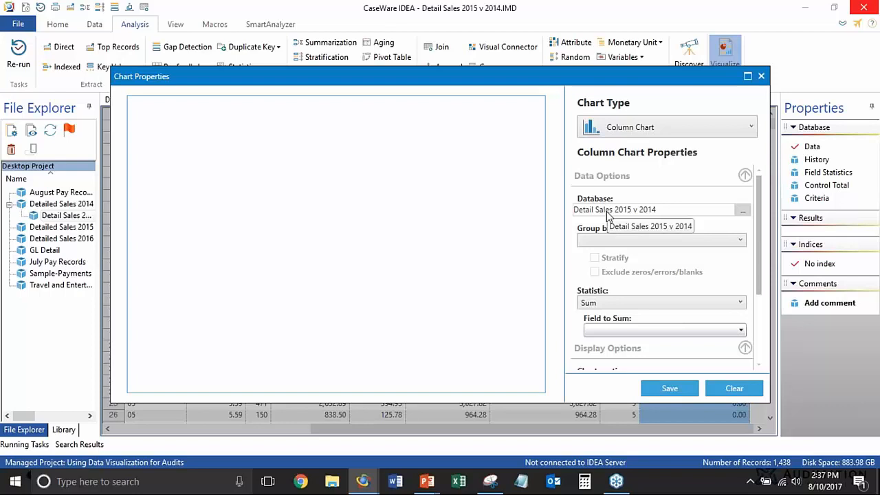
click(711, 241)
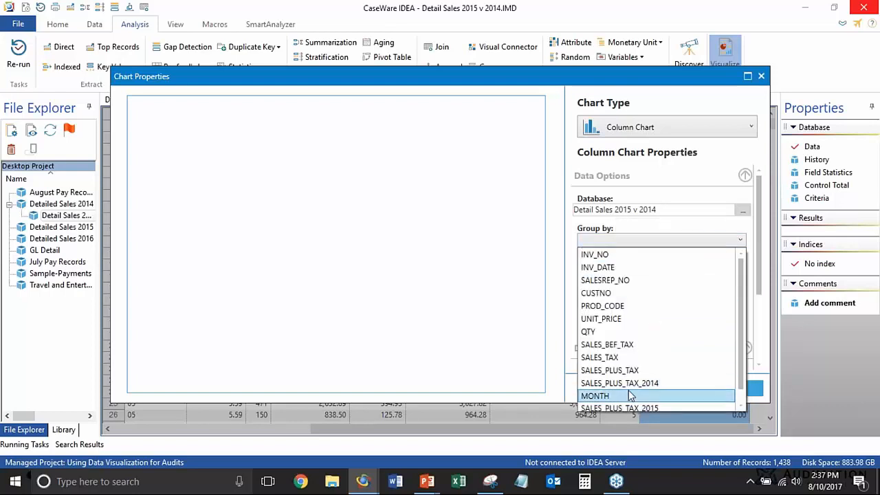
click(615, 396)
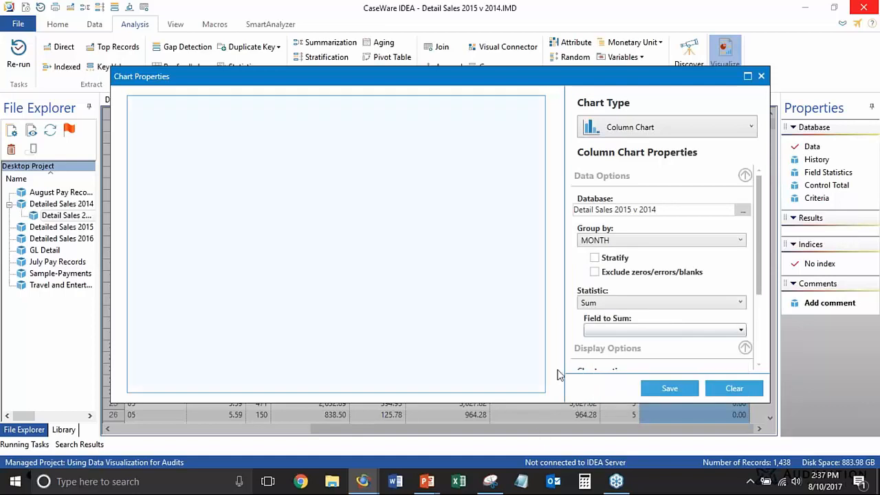
Sum SALES_PLUS_TAX_2014 and SALES_PLUS_TAX_2015 in the column chart and save it to the dashboard
click(639, 330)
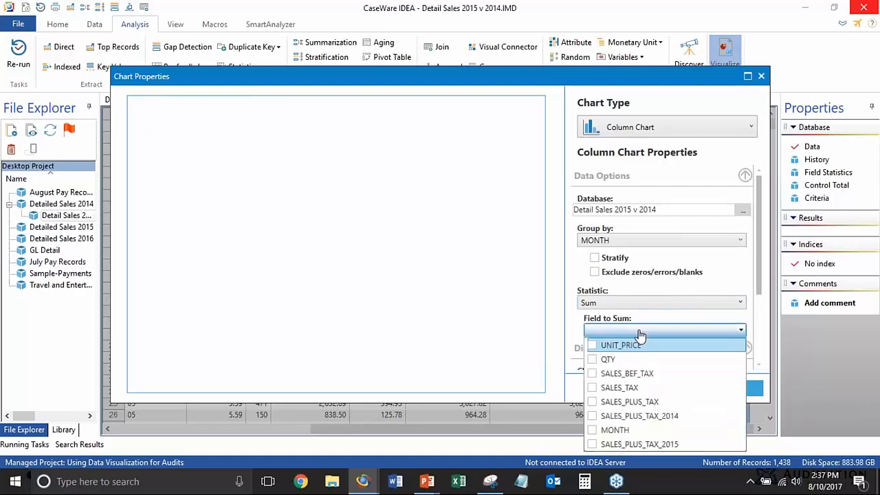
click(593, 416)
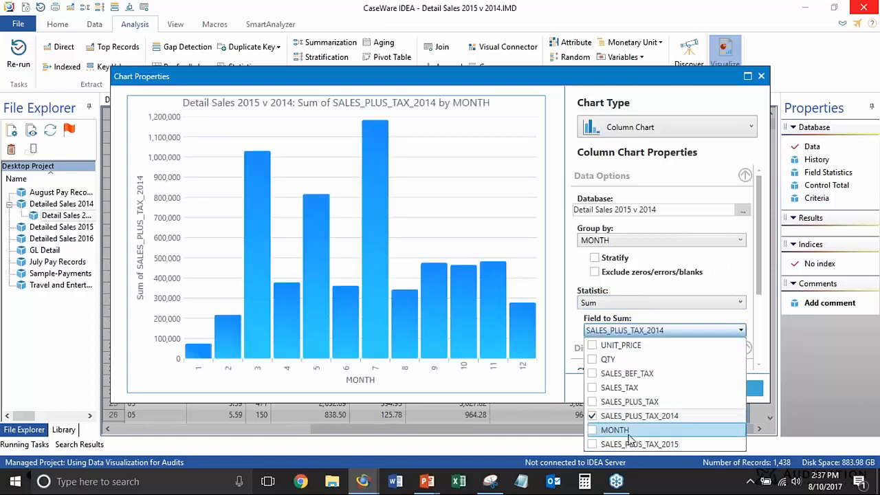
click(591, 446)
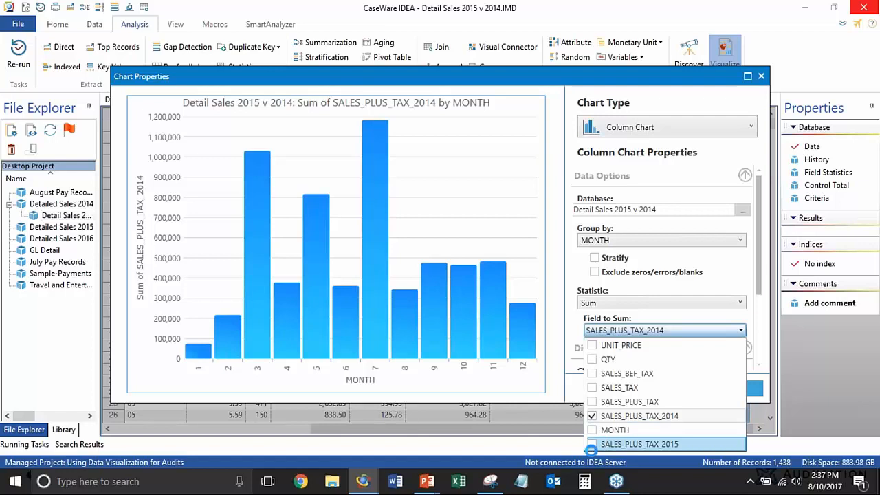
click(576, 337)
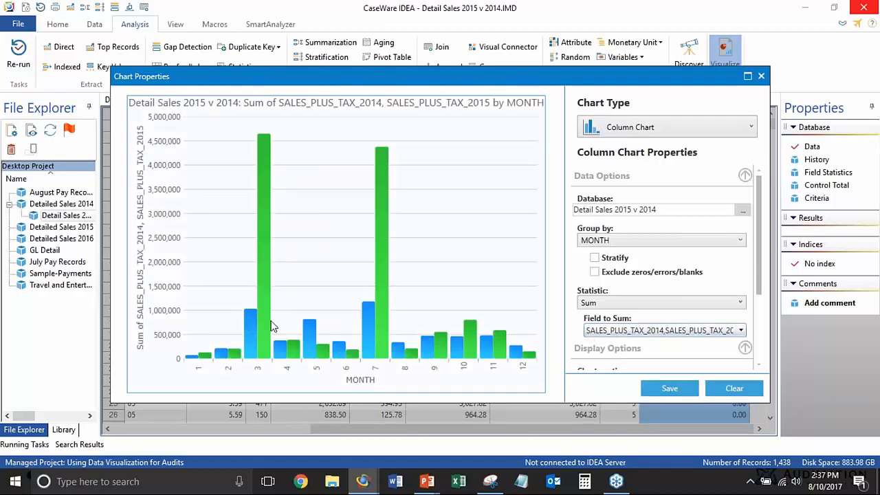
mouse_move(259, 335)
click(664, 389)
click(455, 353)
click(443, 380)
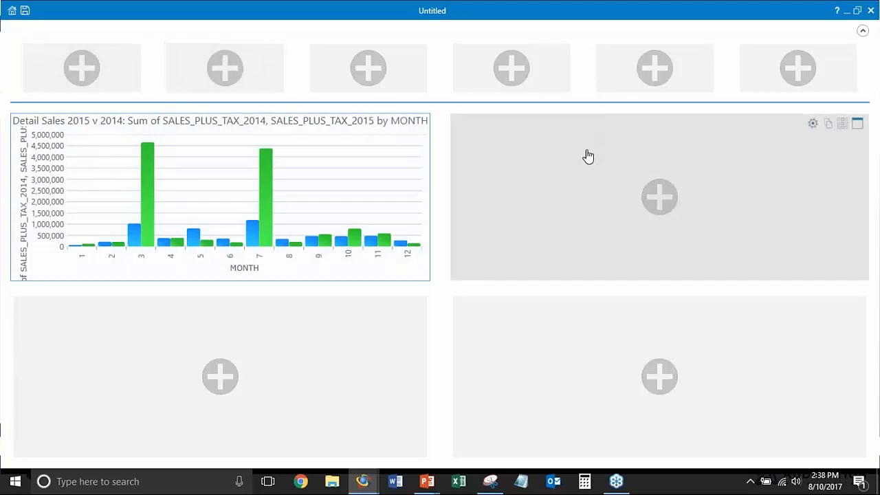
Add a line chart grouped by SALESREP_NO in the empty dashboard tile beside the column chart
click(647, 163)
click(637, 127)
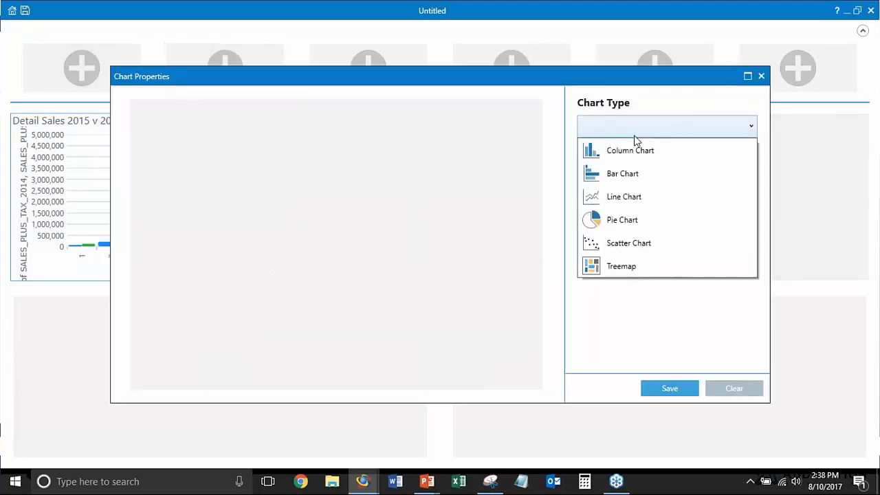
click(631, 196)
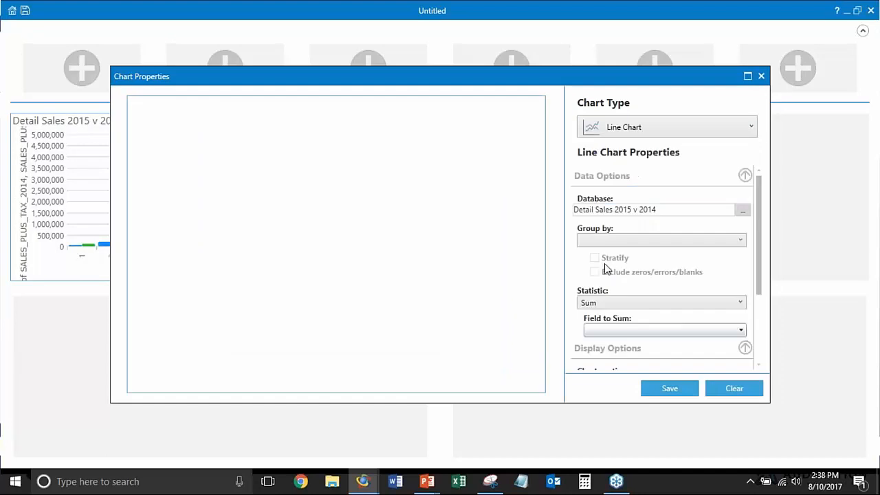
click(663, 240)
click(646, 278)
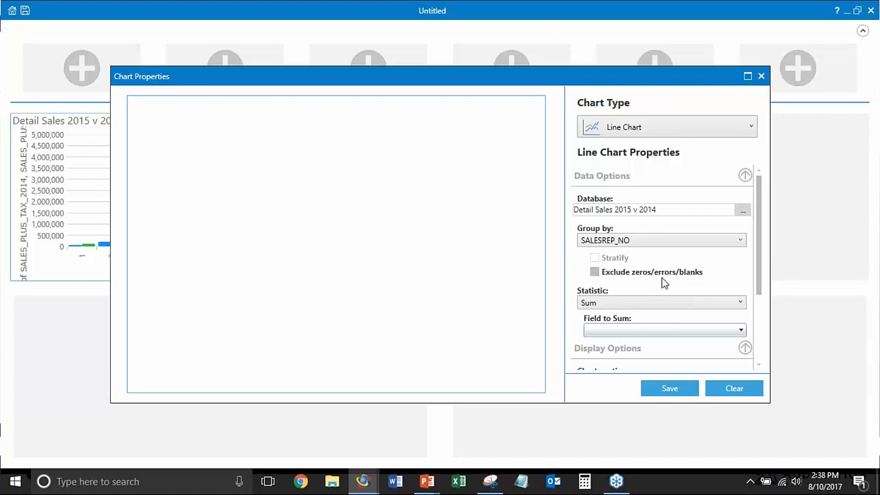
Sum SALES_PLUS_TAX_2014 and SALES_PLUS_TAX_2015 in the line chart and save it to the dashboard
click(664, 329)
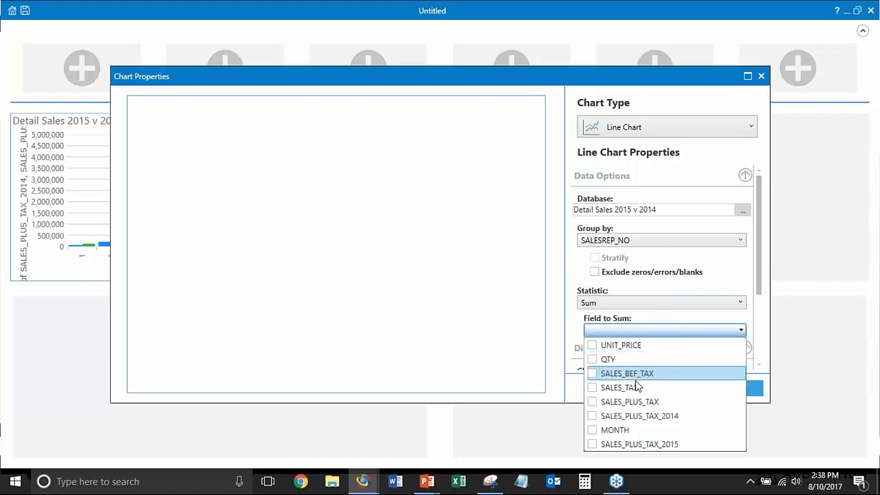
click(592, 416)
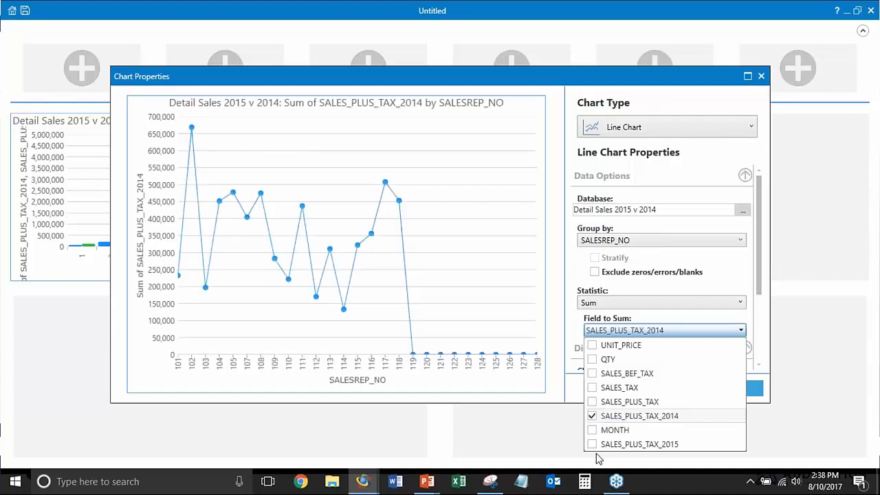
click(591, 444)
click(561, 408)
click(668, 389)
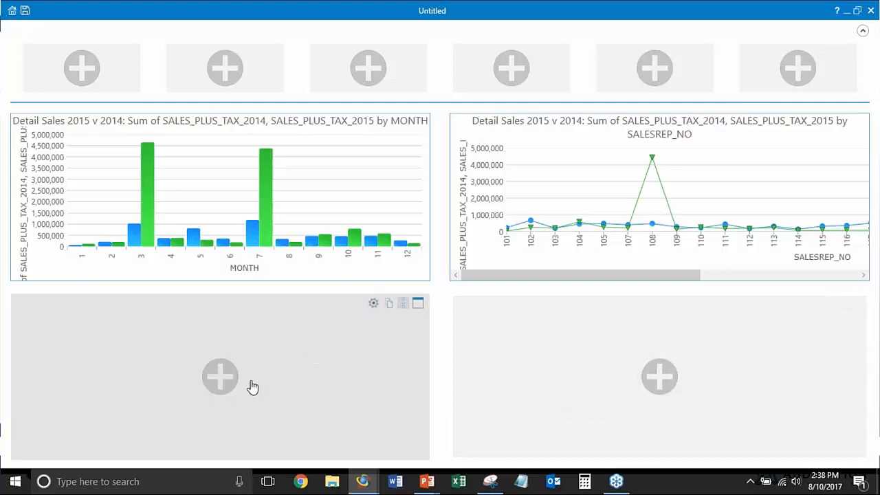
Add a pie chart of summed SALES_PLUS_TAX_2014 grouped by PROD_CODE in the tile below the column chart, and save it
click(232, 374)
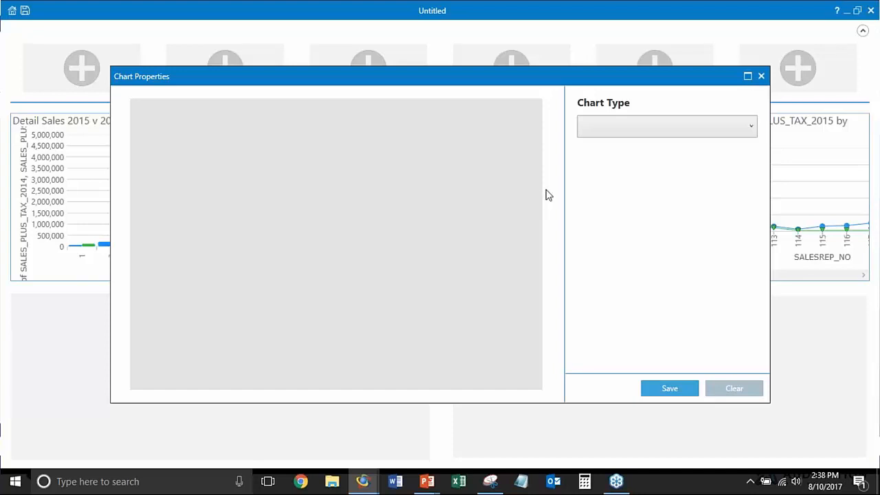
click(649, 125)
click(628, 219)
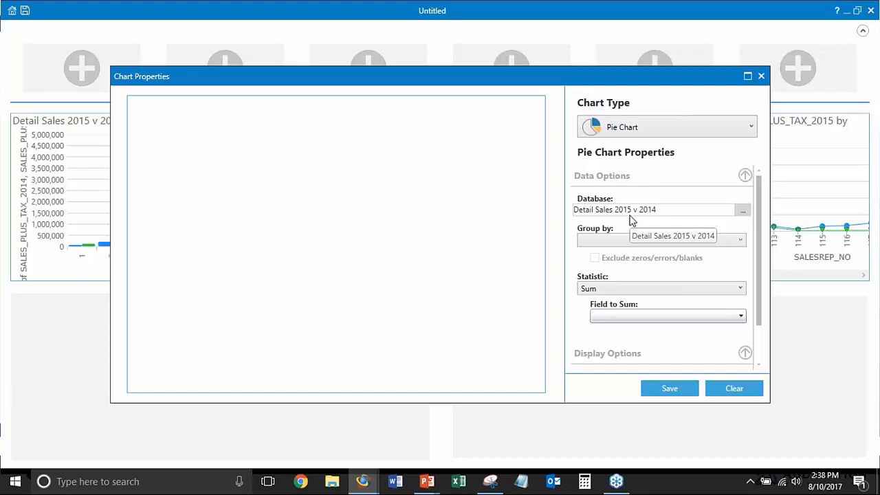
click(668, 240)
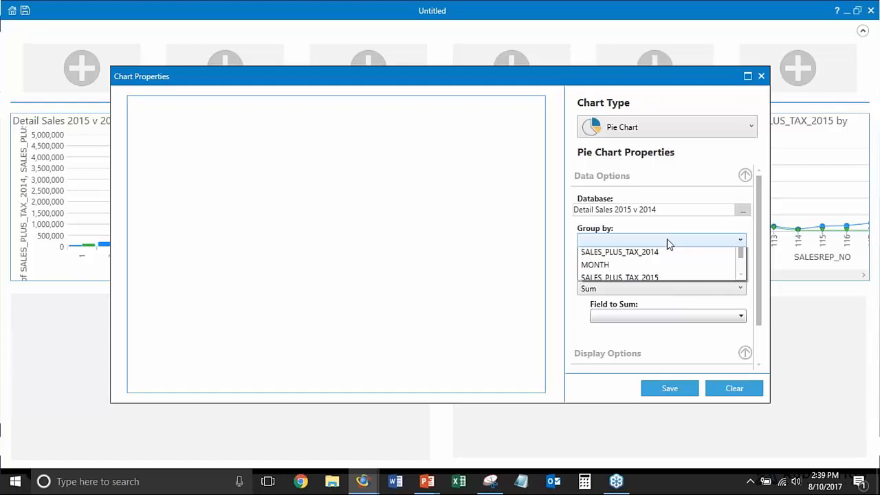
click(658, 306)
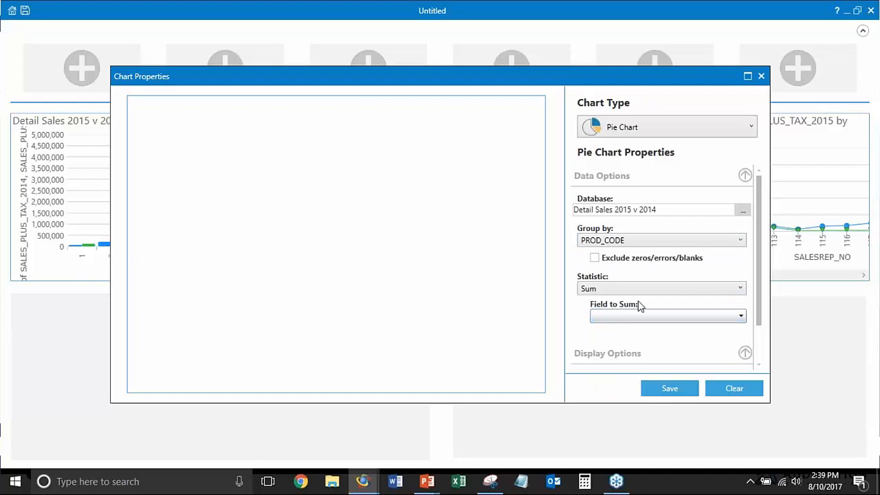
click(639, 318)
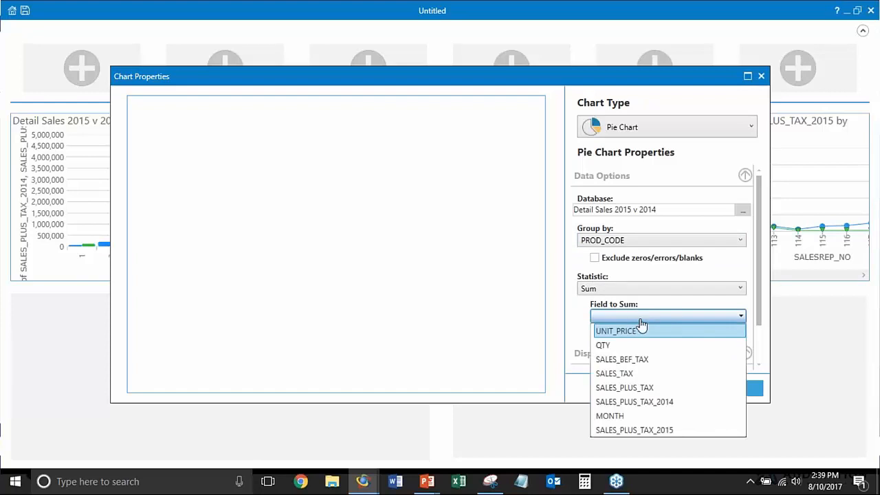
click(625, 405)
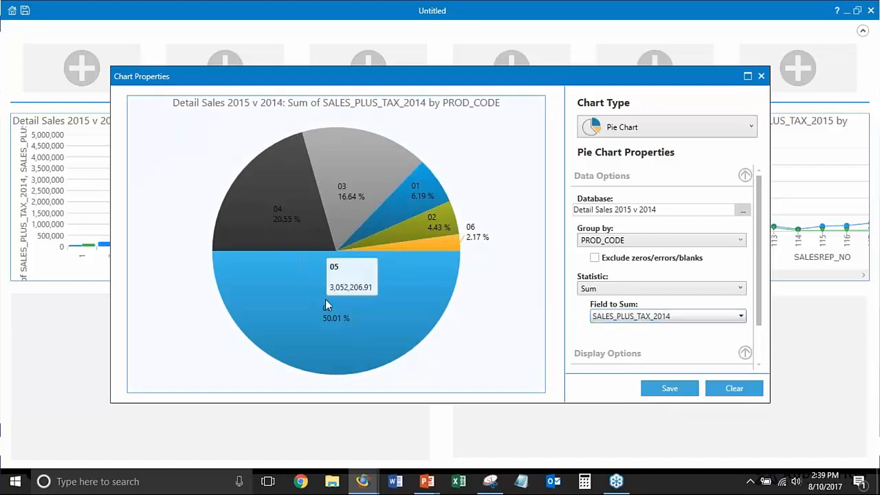
click(669, 388)
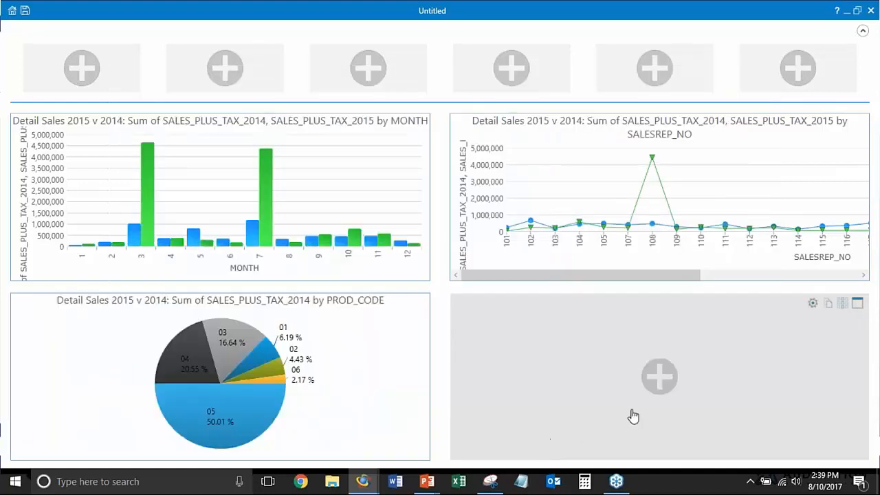
click(672, 384)
click(691, 140)
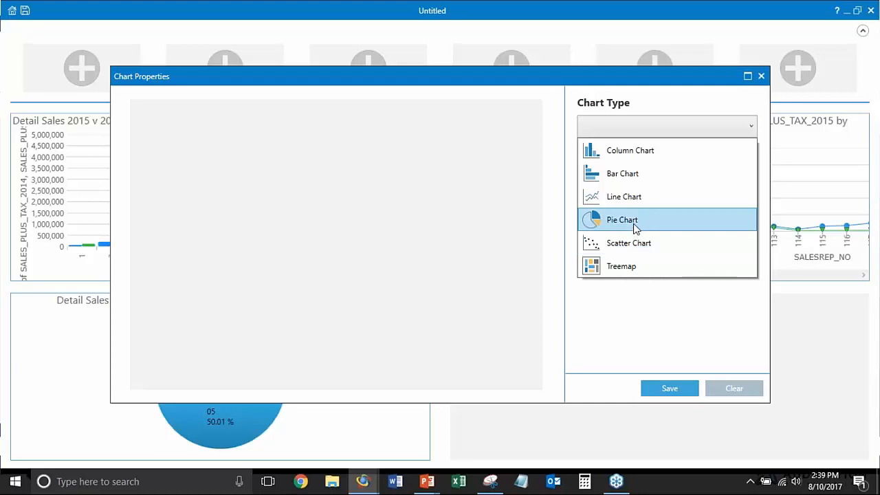
click(716, 358)
click(761, 75)
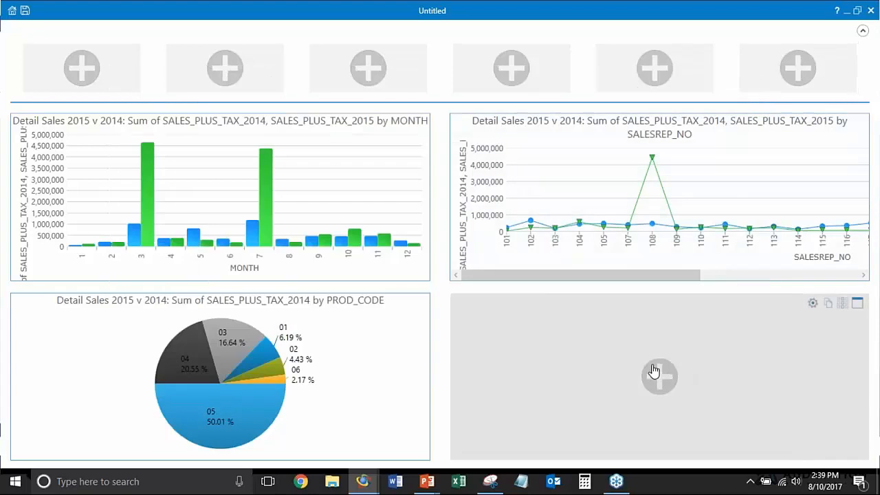
Add a scatter chart in the empty dashboard tile beside the pie chart, with INV_DATE on the X-axis
click(659, 371)
click(654, 125)
click(650, 211)
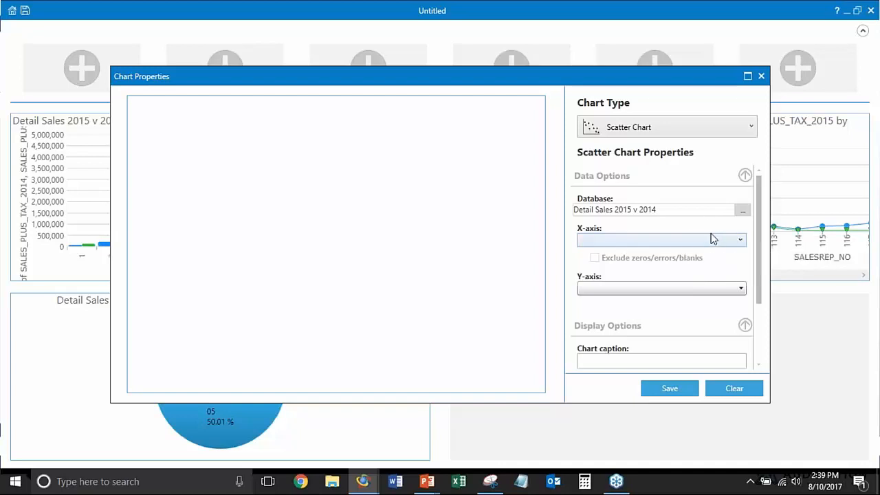
click(738, 241)
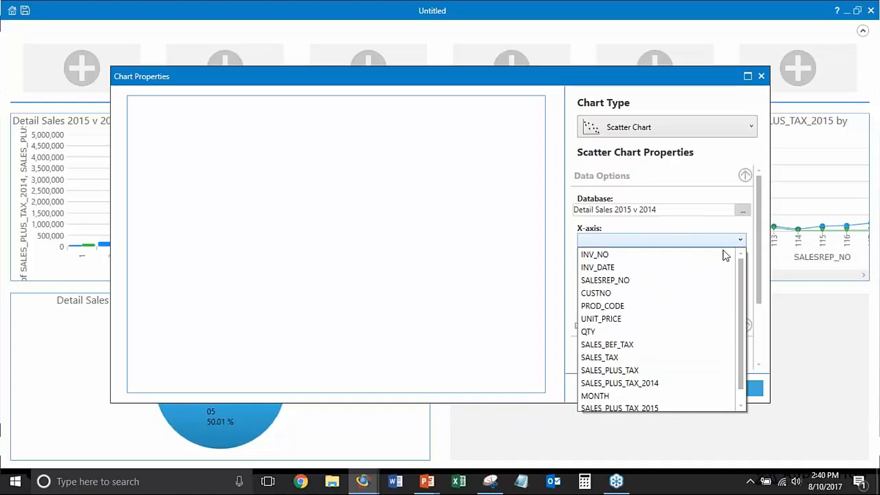
click(674, 268)
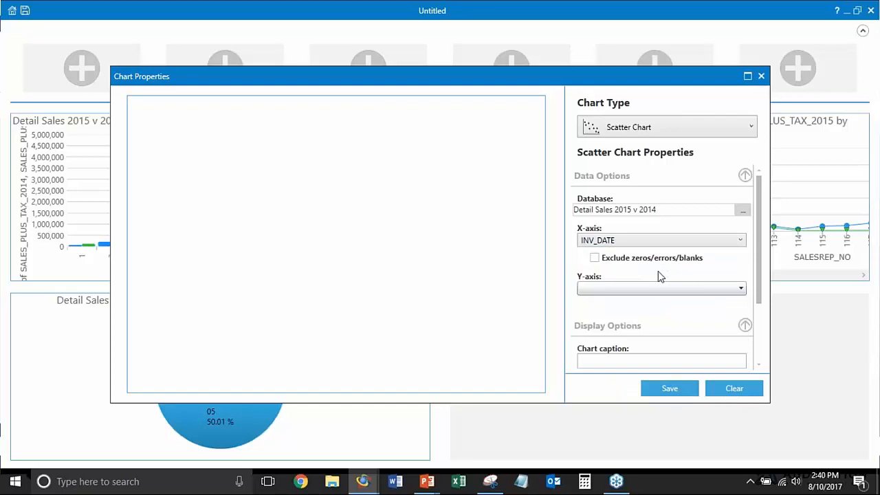
Plot QTY on the scatter chart's Y-axis and save the chart to the dashboard
click(660, 290)
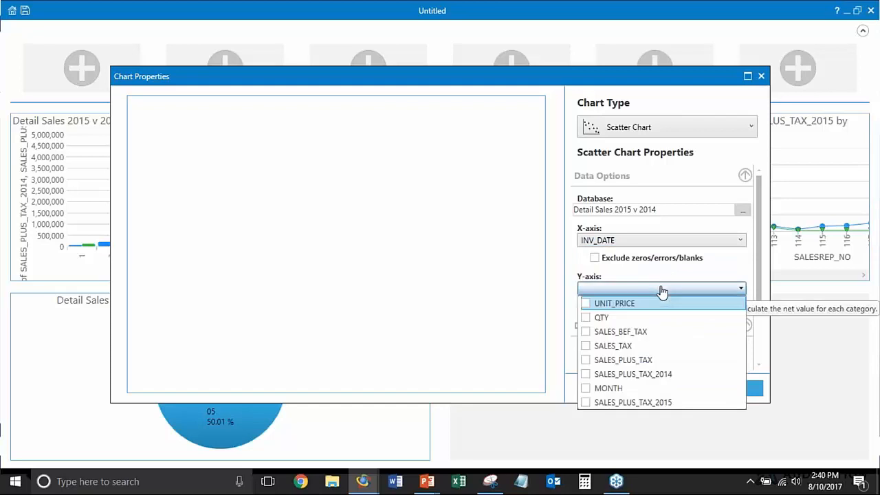
click(590, 319)
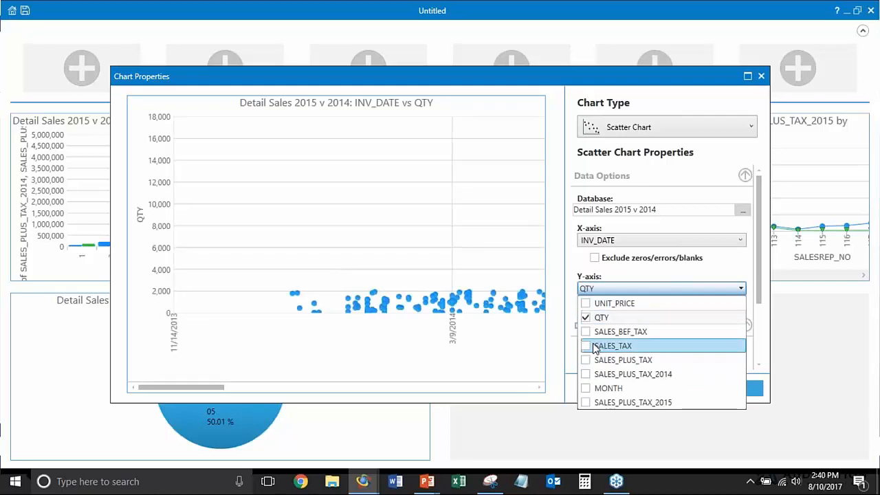
click(574, 325)
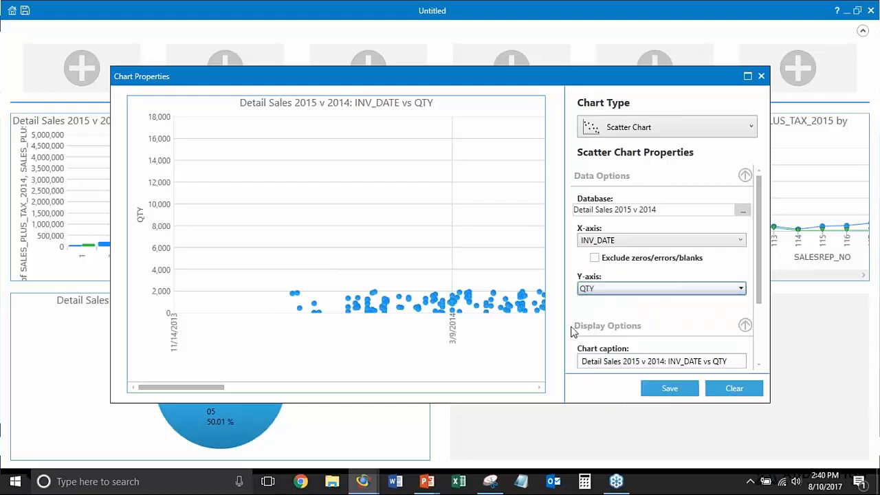
scroll(660, 322, down, 3)
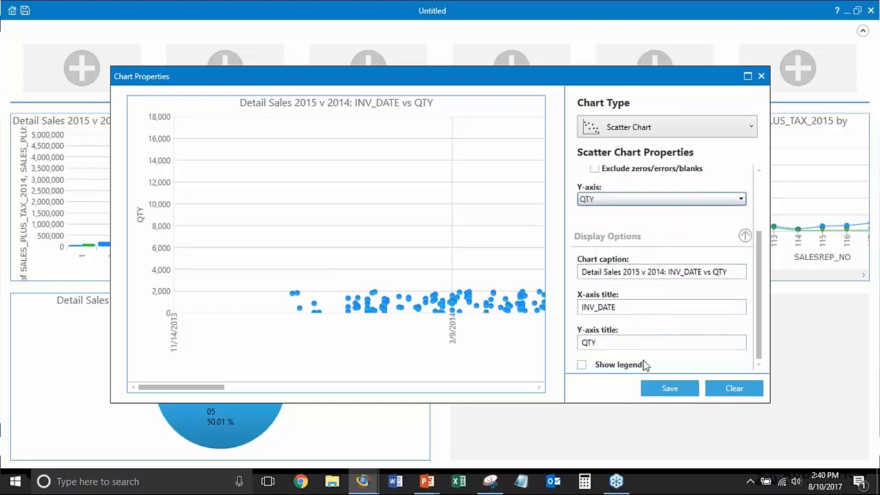
click(665, 389)
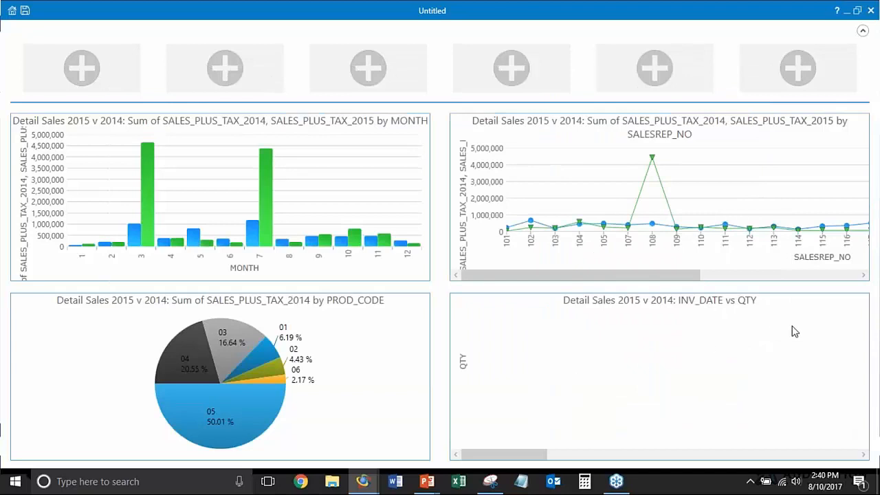
Switch the scatter chart's source database to Detailed Sales 2015 and save the chart
click(856, 303)
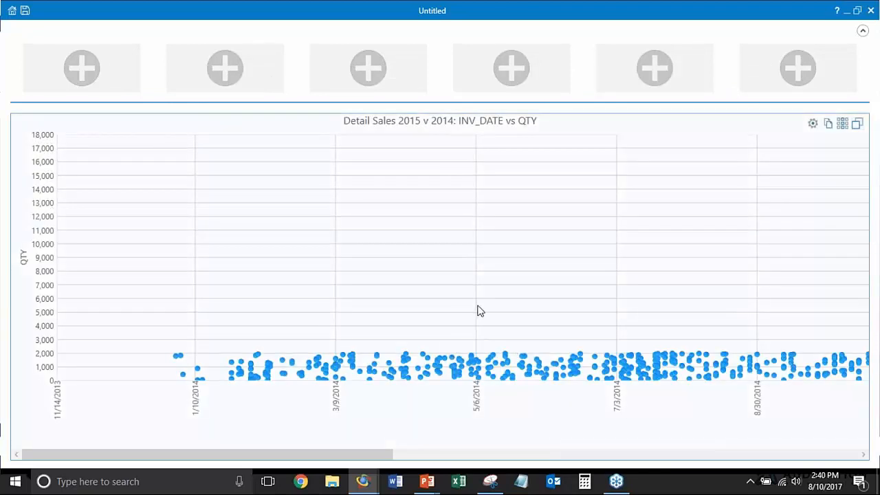
click(856, 123)
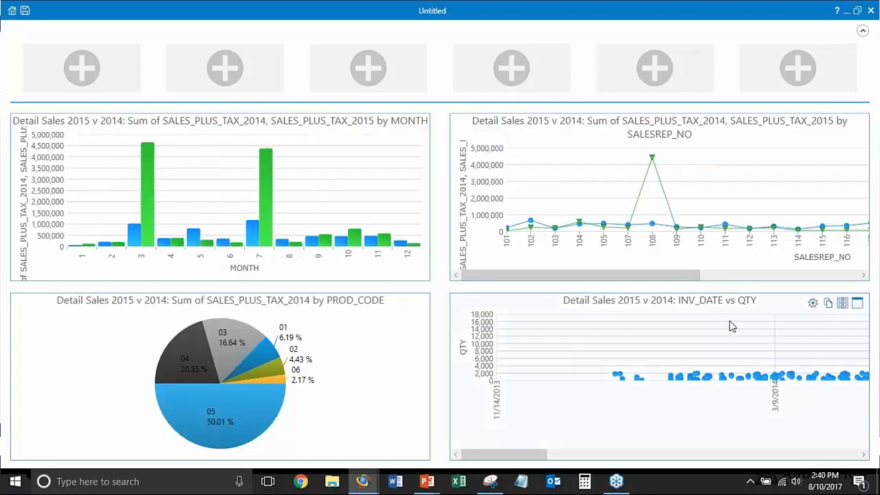
click(812, 303)
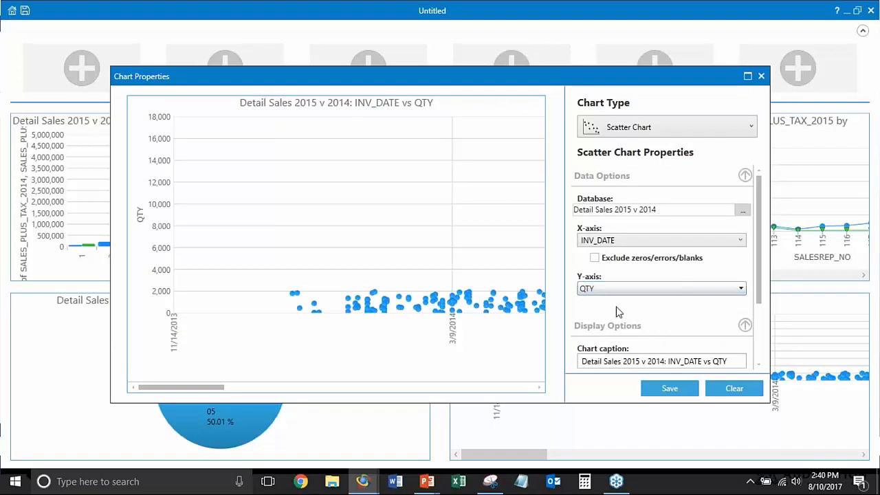
click(742, 211)
double_click(362, 126)
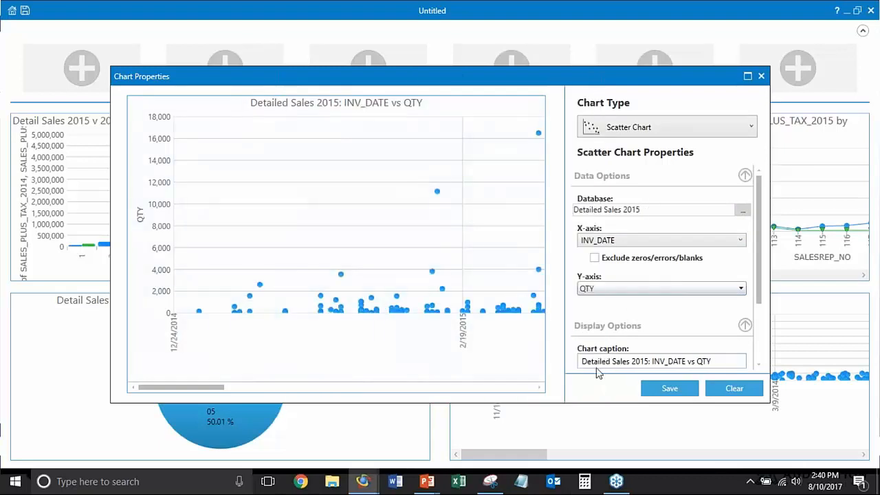
click(657, 389)
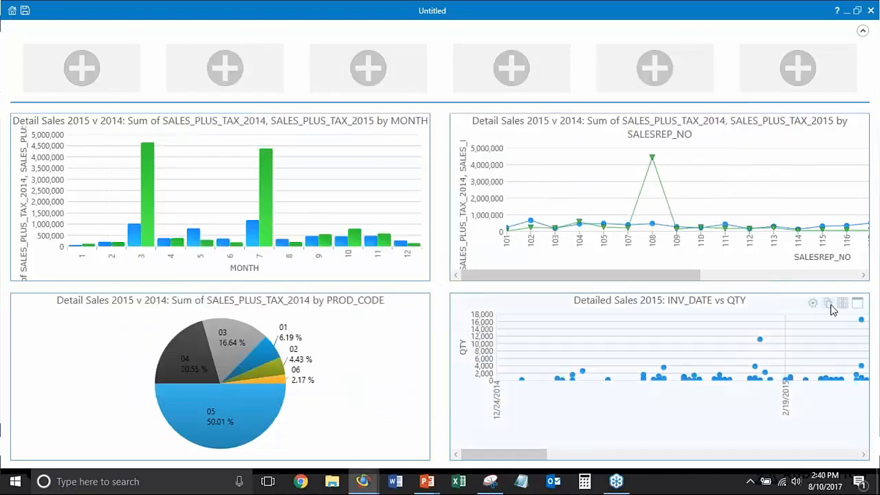
Enlarge the 2015 scatter chart and examine the dates and quantities of the outlying points along the timeline
click(856, 304)
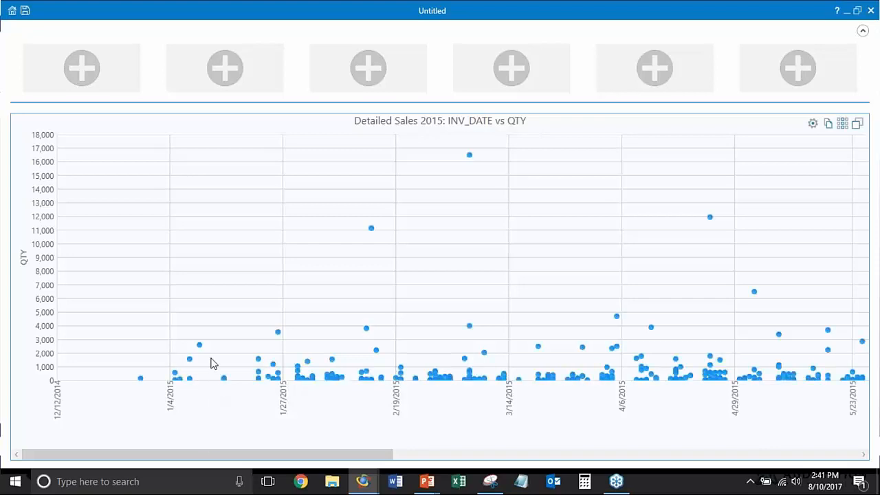
drag(261, 459, 481, 439)
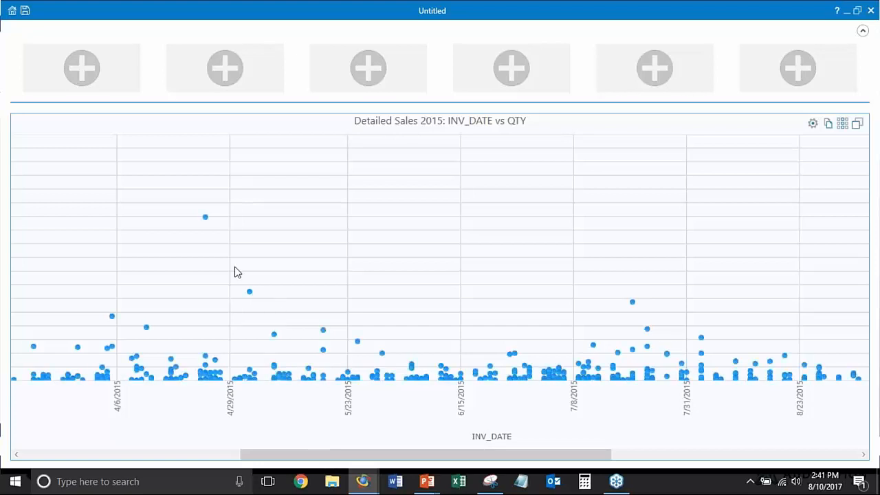
mouse_move(206, 224)
drag(281, 457, 130, 459)
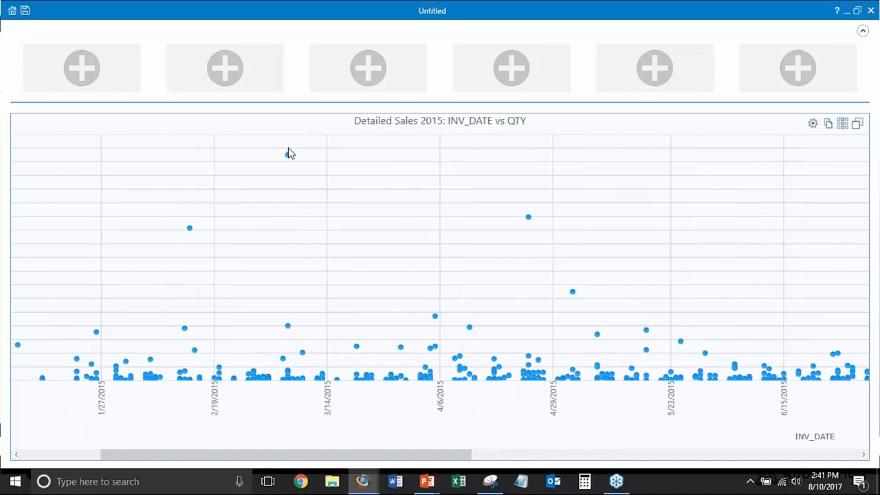
mouse_move(190, 232)
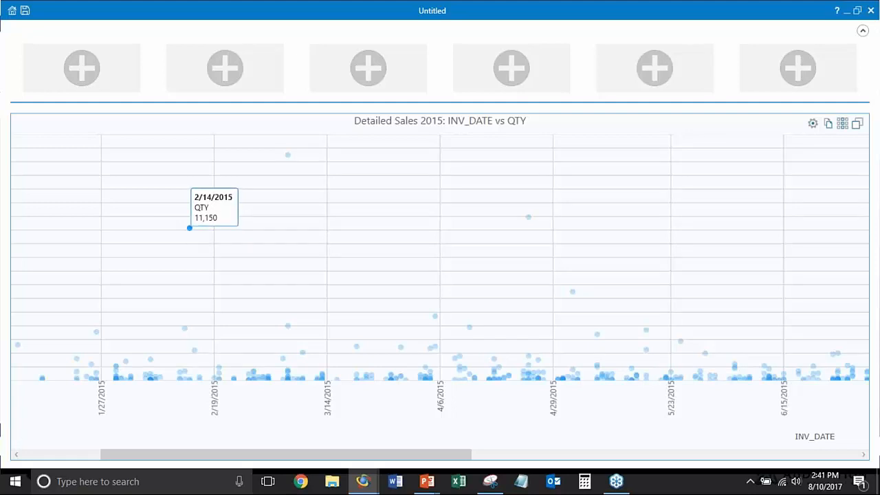
mouse_move(288, 158)
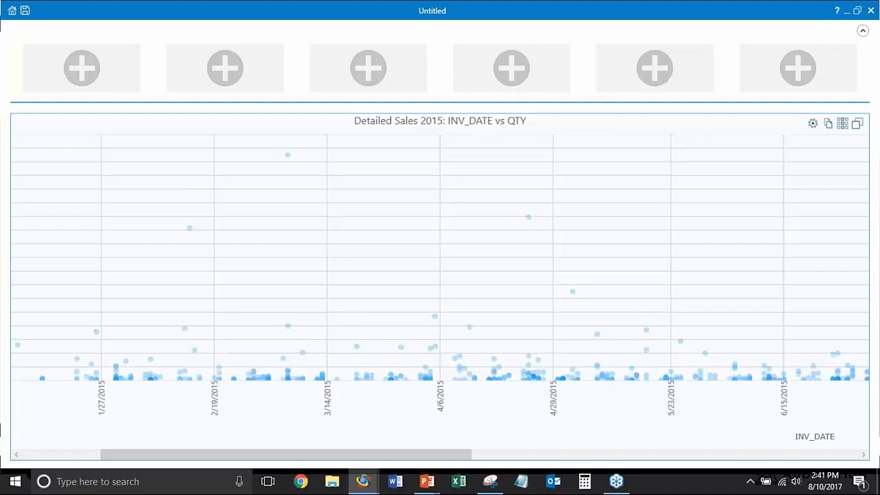
drag(418, 456, 328, 465)
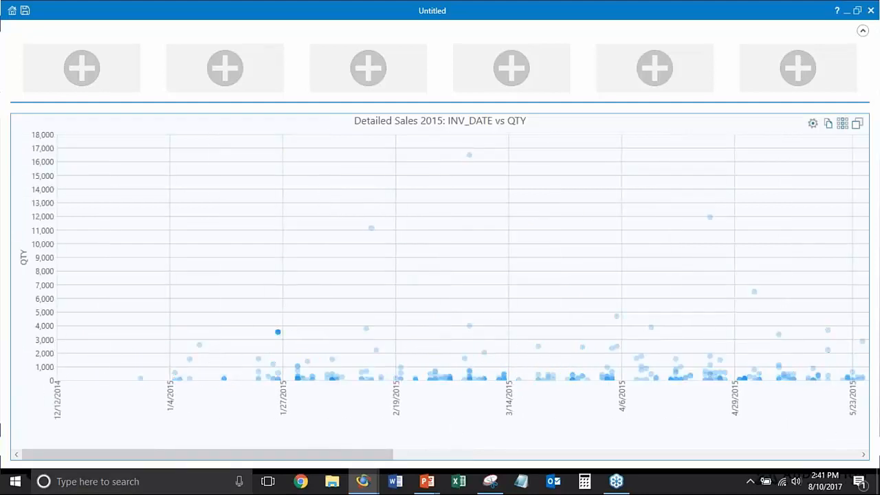
Drill down to the record behind the scatter chart's highest-quantity point, inspect its QTY value, and return to the full dashboard
mouse_move(471, 155)
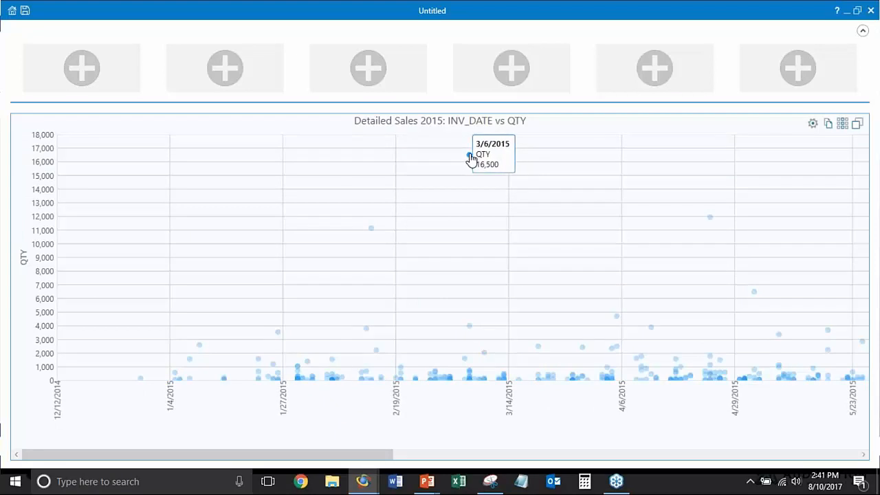
double_click(470, 155)
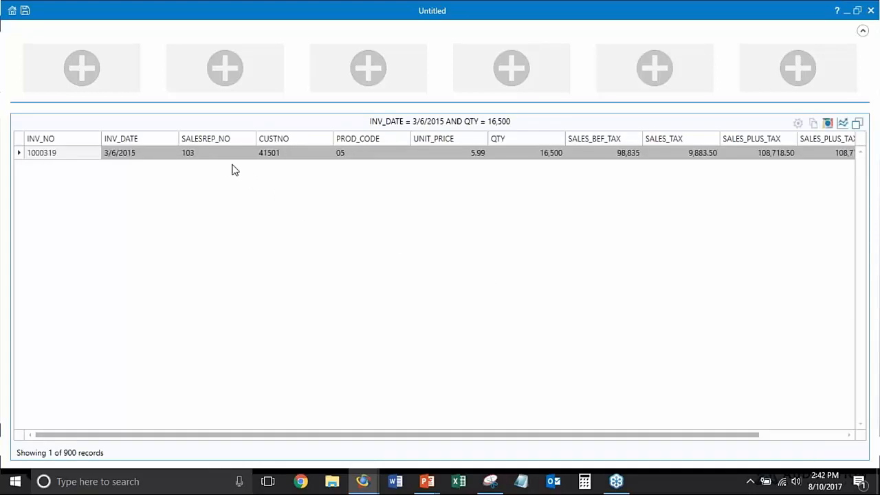
click(540, 154)
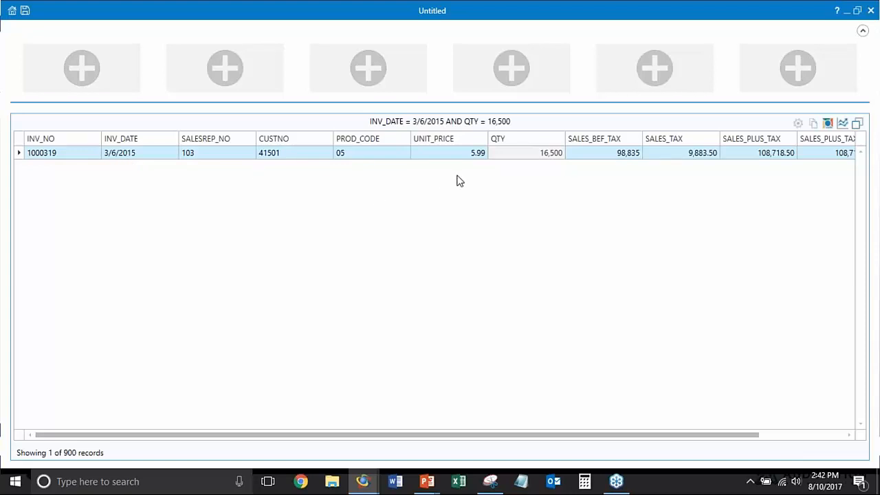
click(857, 124)
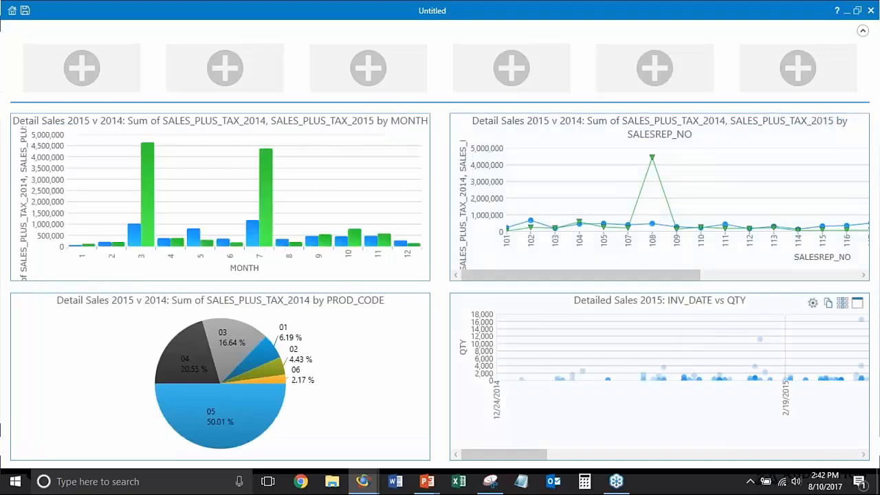
click(553, 454)
drag(594, 459, 486, 431)
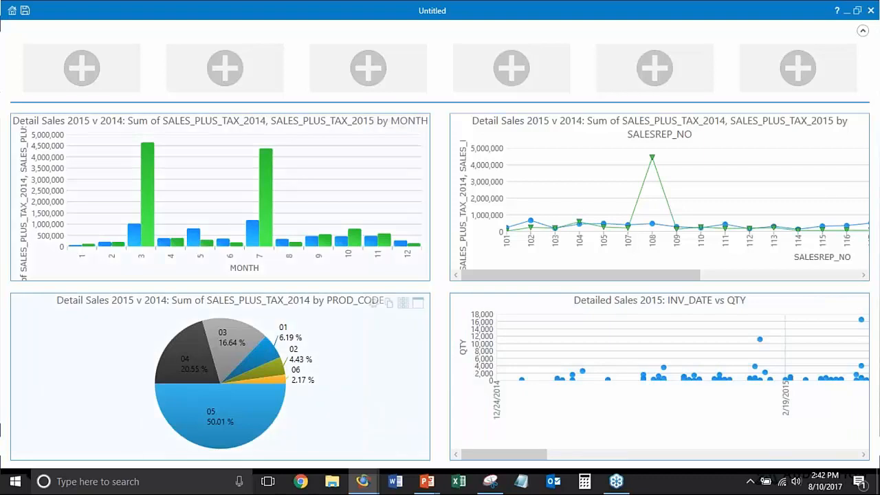
click(295, 184)
key(alt+Tab)
key(alt+Tab)
click(539, 175)
click(539, 174)
key(Right)
key(Right)
key(Right)
key(Right)
key(Right)
key(Right)
key(Right)
key(Right)
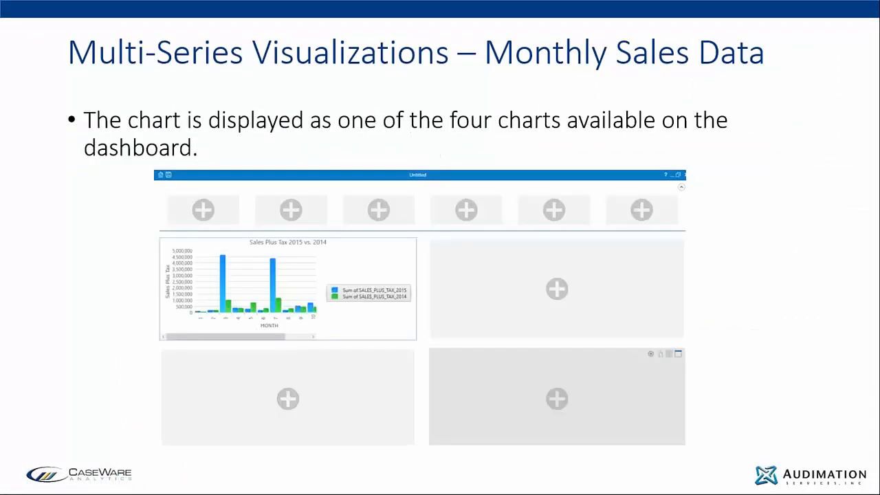
key(Right)
key(Right)
key(Right)
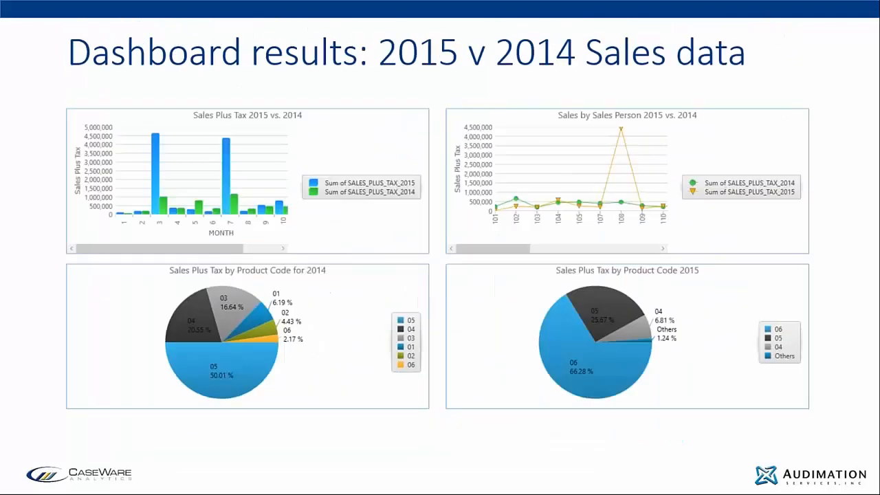
key(Right)
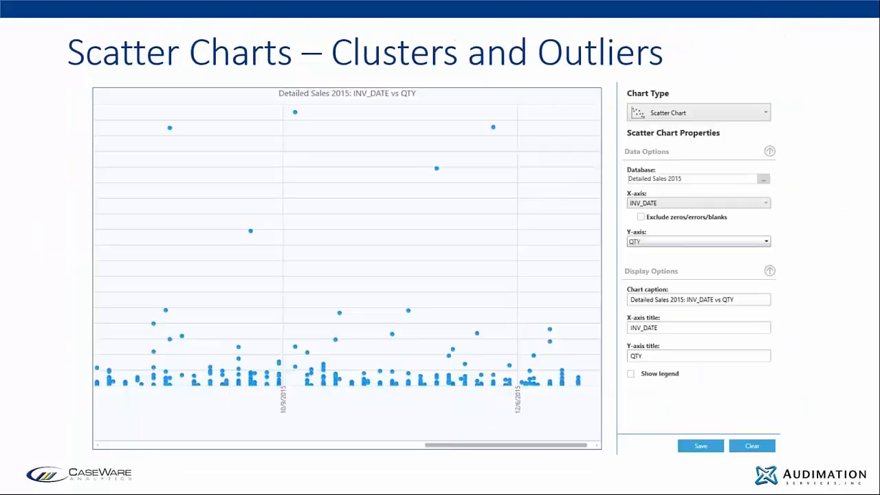
key(Right)
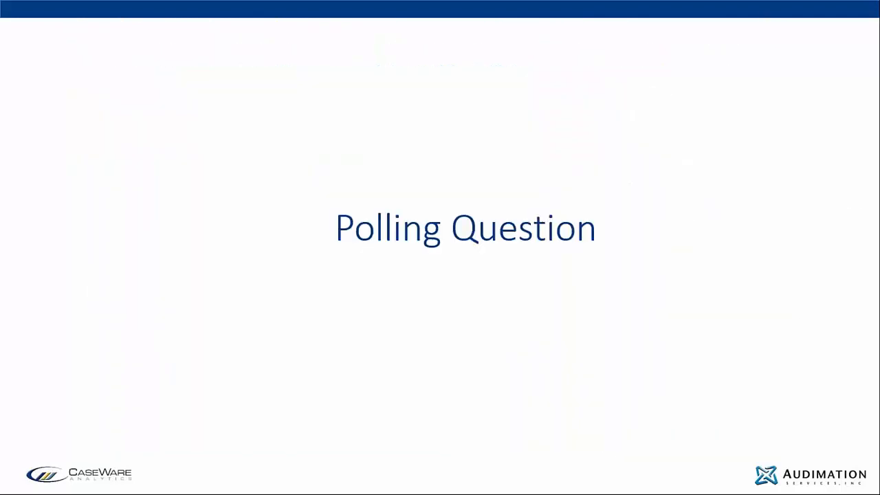
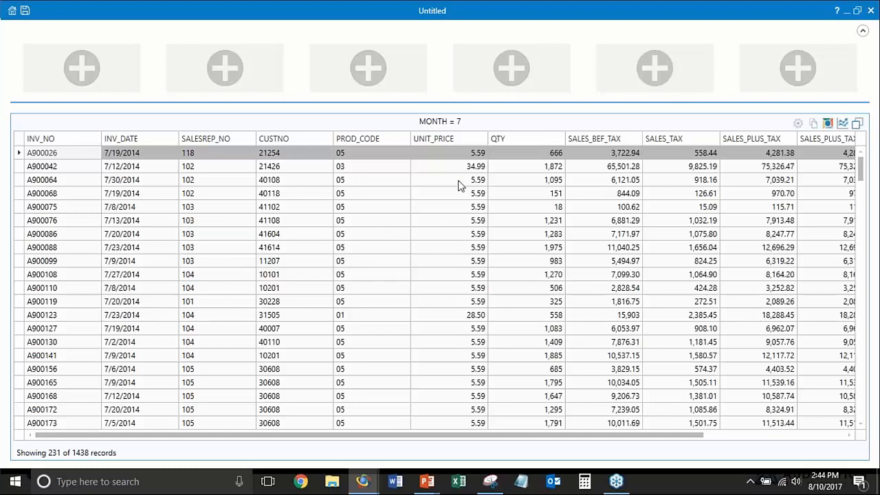
Create an IDEAScript from the drilled-down MONTH = 7 records and save it as July 2014
click(828, 127)
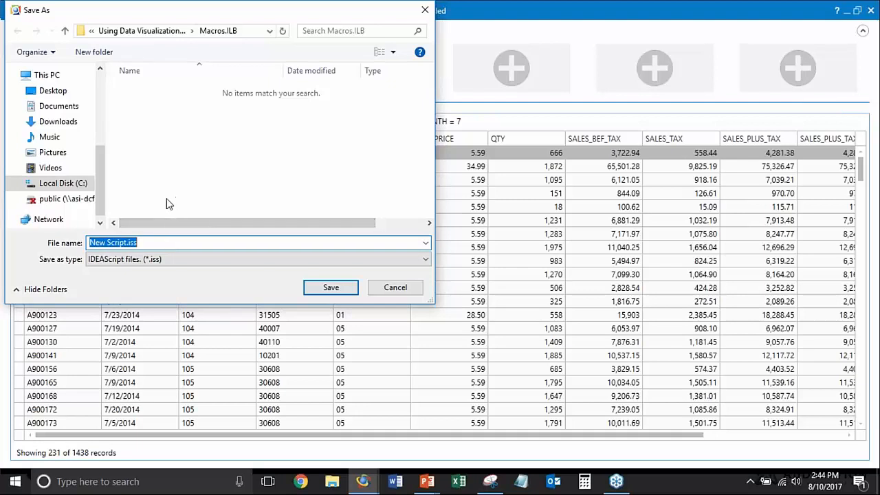
text(2)
key(BackSpace)
key(BackSpace)
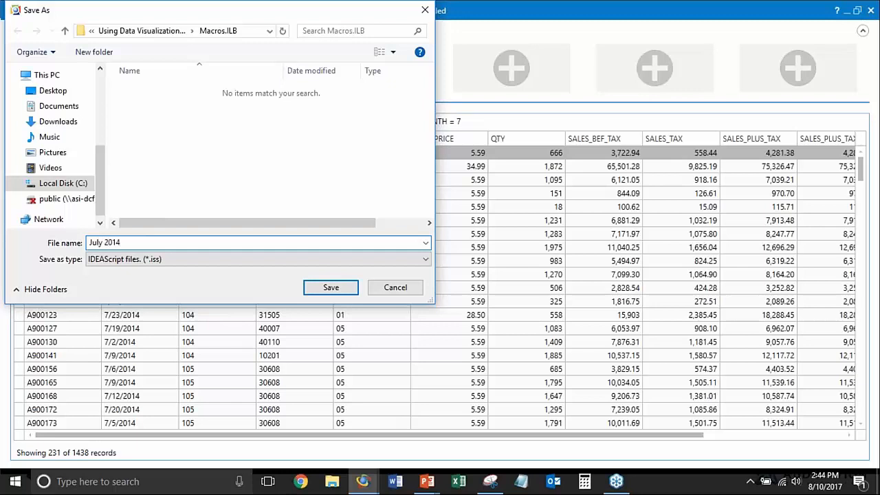
drag(162, 17, 348, 111)
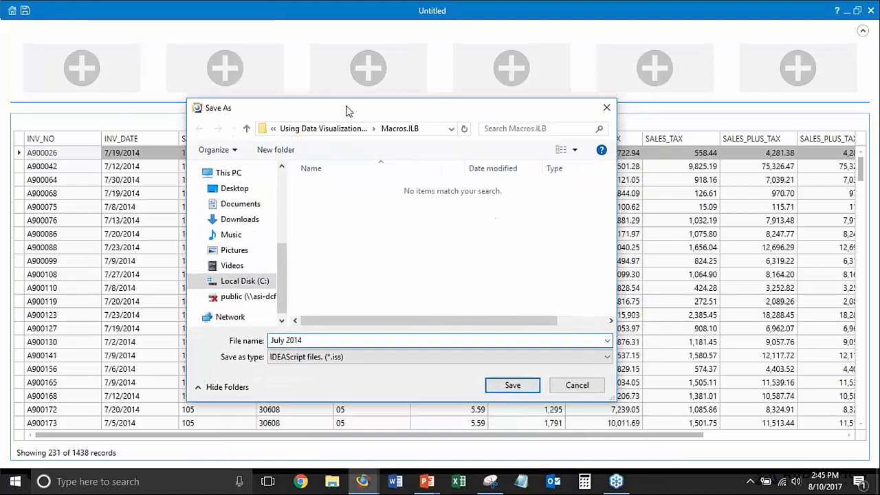
click(509, 385)
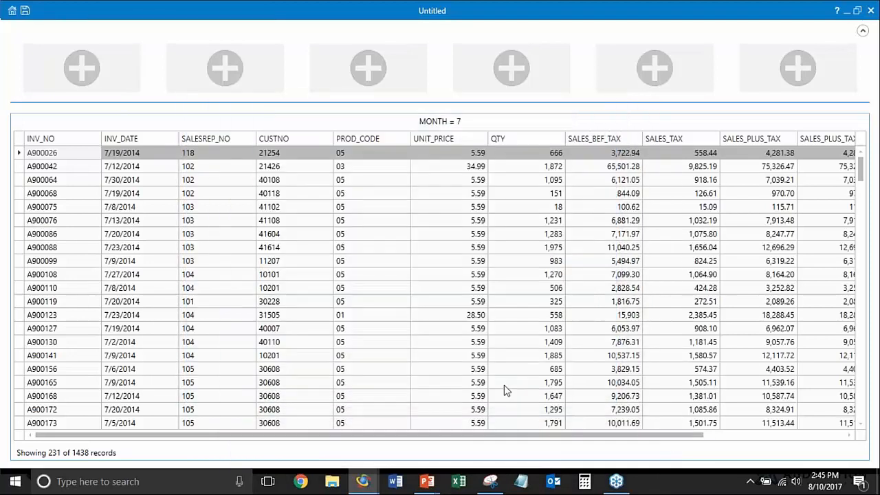
Close the untitled dashboard, saving it as Sales Test
click(870, 10)
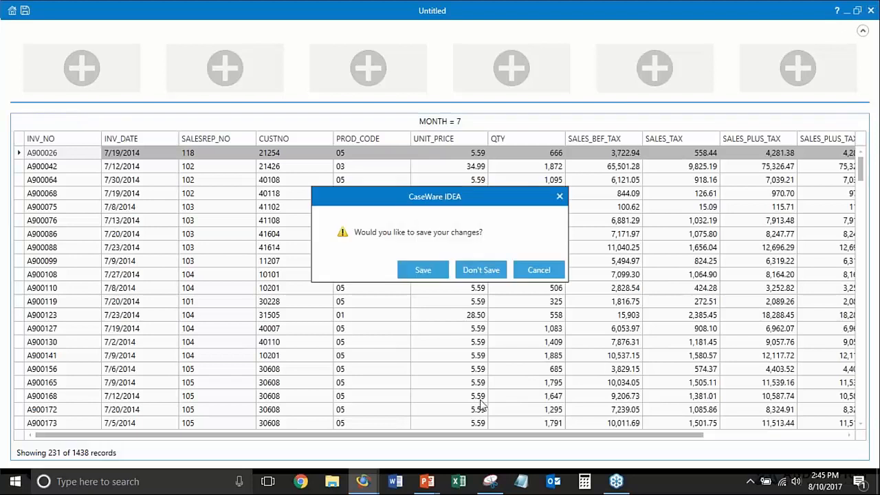
click(438, 270)
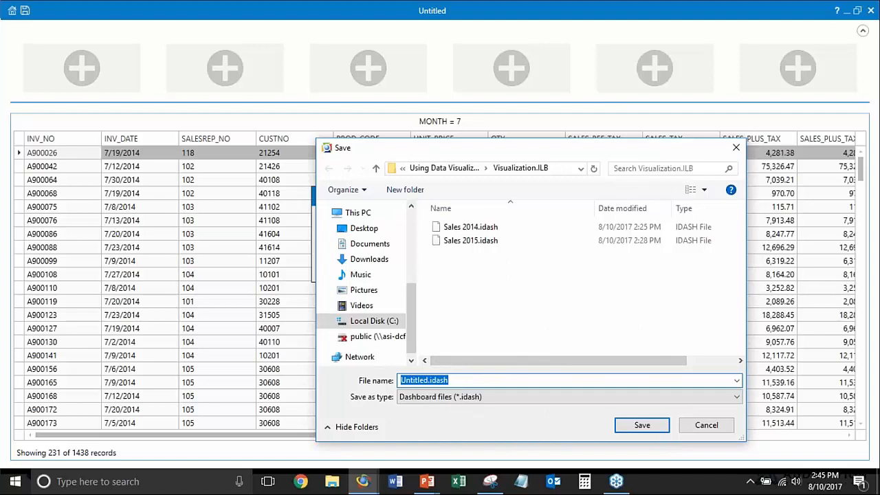
text(SA)
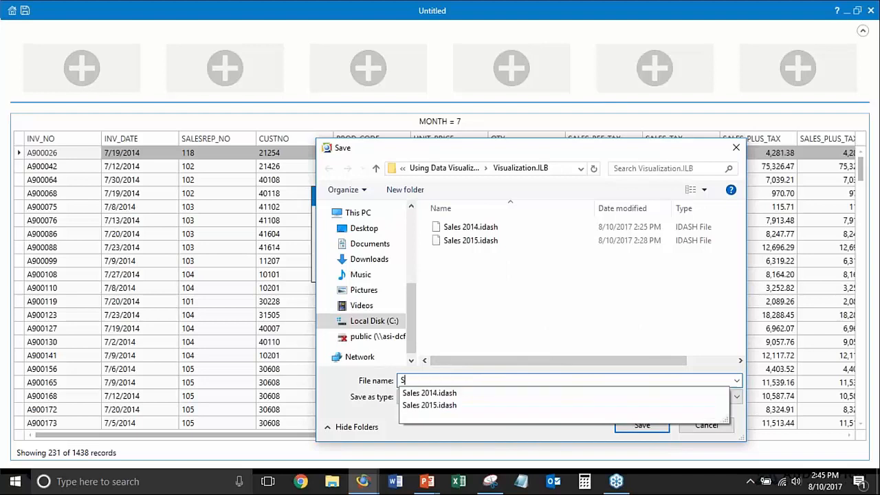
text(les Tes)
text(t)
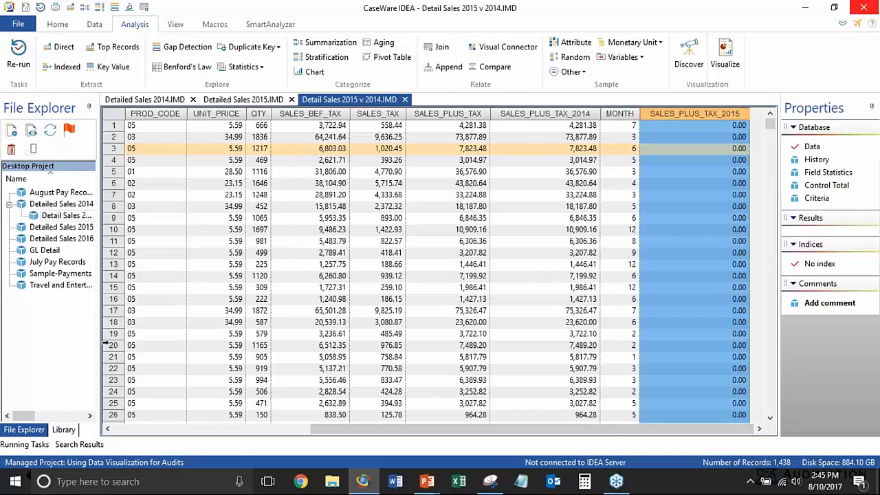
Open the July 2014.iss macro from the current project library, run it, and inspect the extracted July 2014 records
click(63, 429)
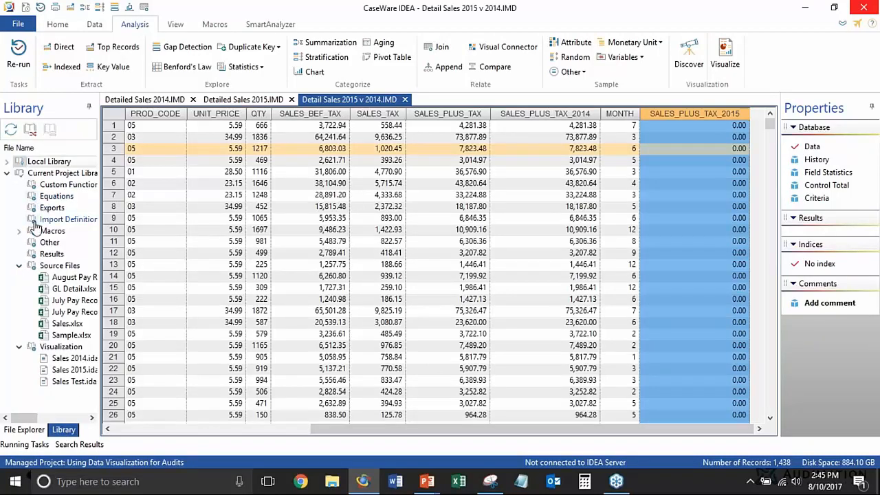
click(19, 231)
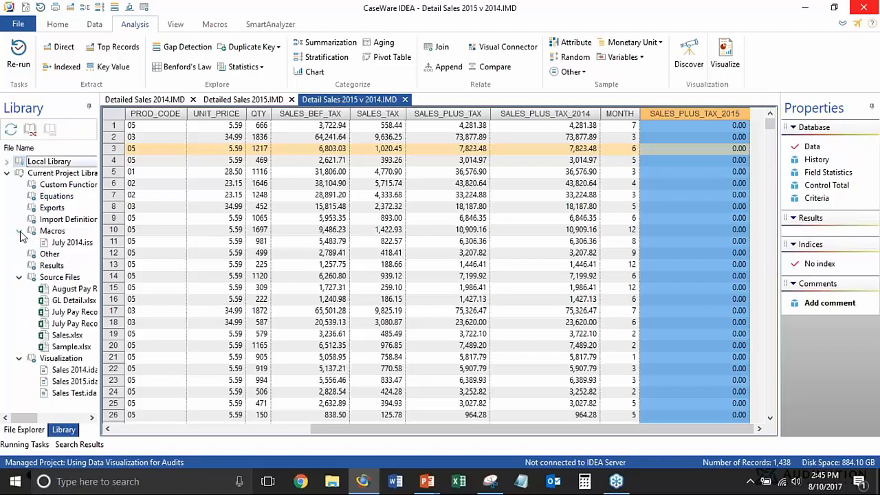
drag(102, 234, 130, 237)
double_click(69, 243)
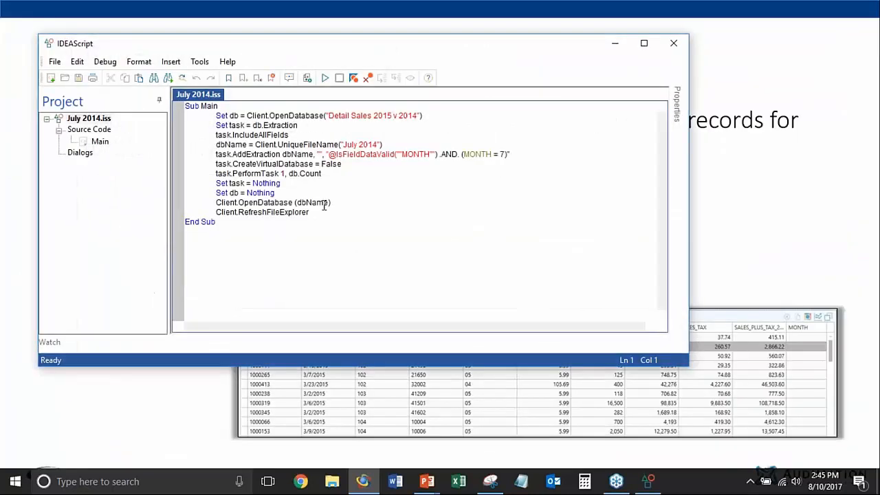
click(325, 79)
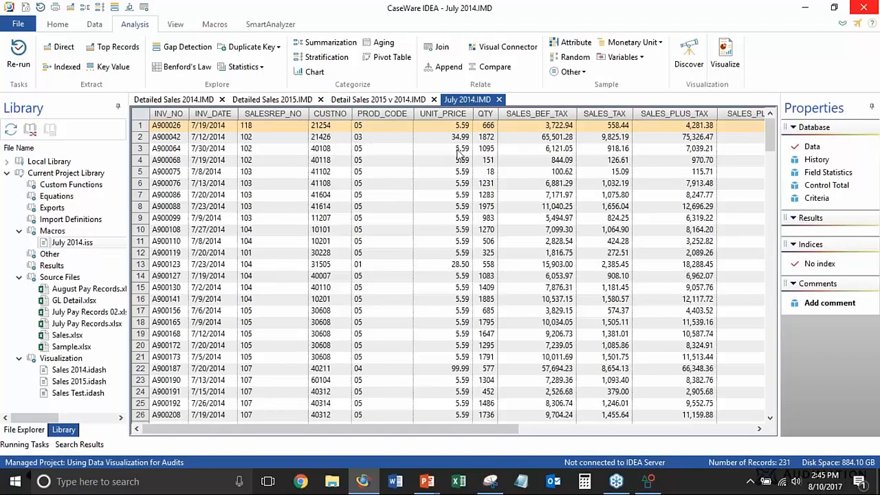
click(407, 184)
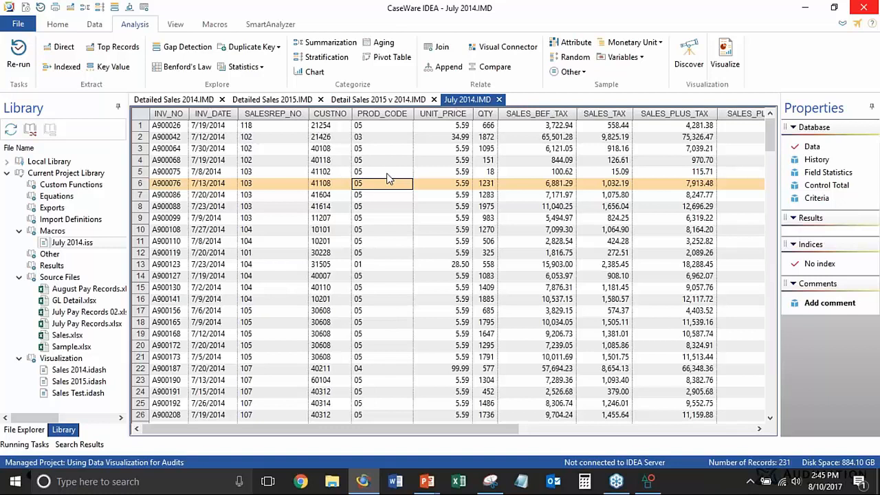
click(387, 140)
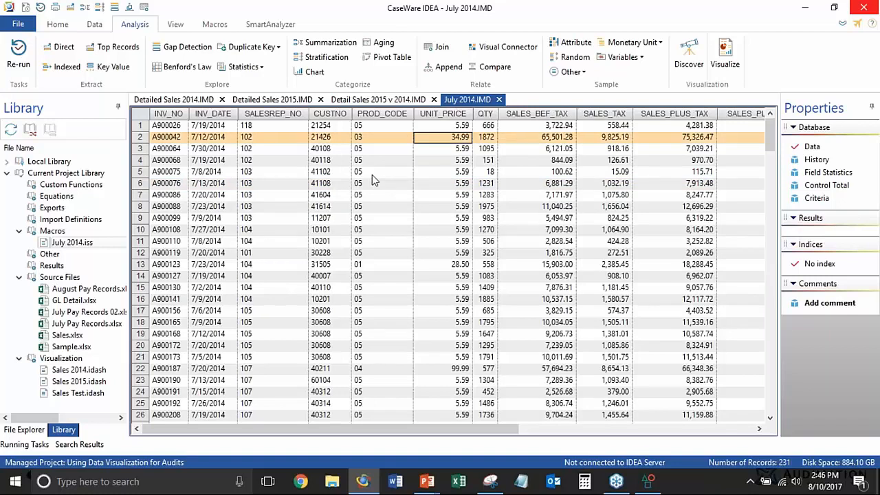
Open the Sales 2015 dashboard and show the 2015 sales-by-invoice-date chart as an enlarged grid
click(737, 38)
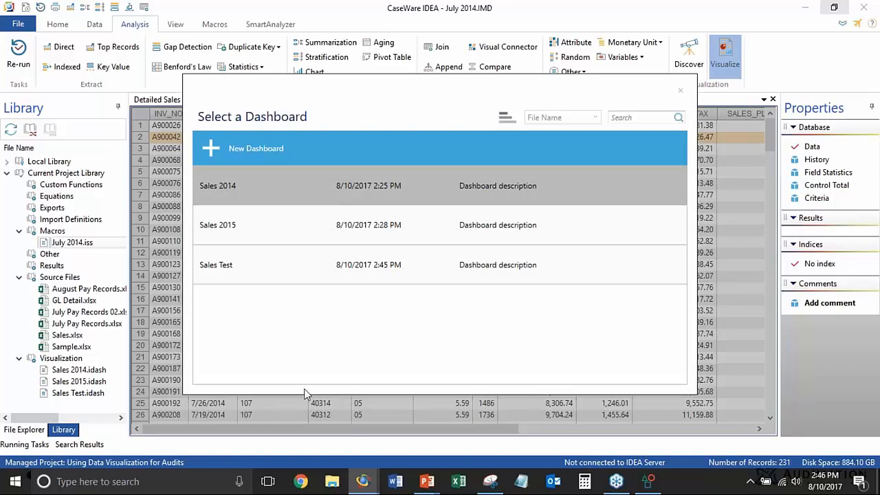
click(347, 228)
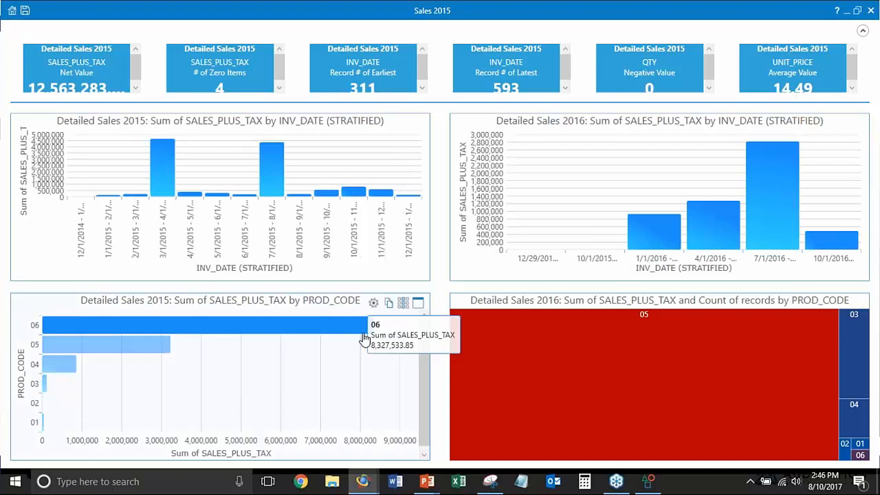
mouse_move(375, 122)
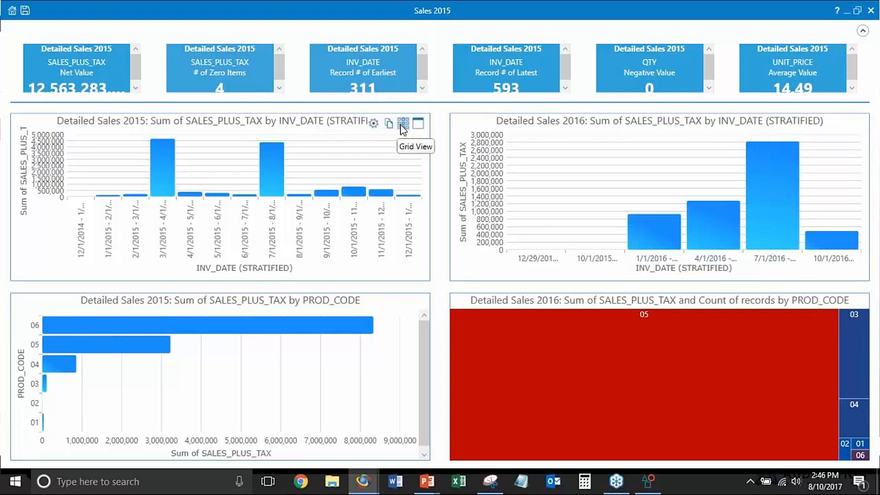
click(403, 129)
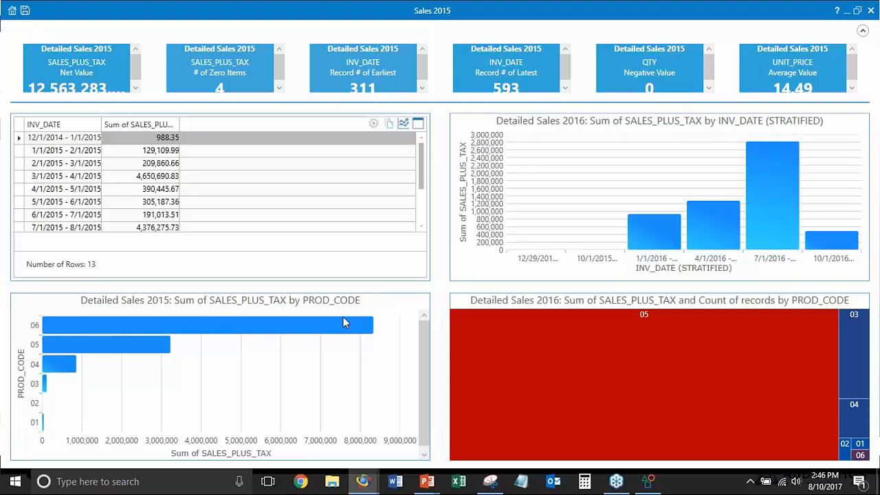
click(419, 124)
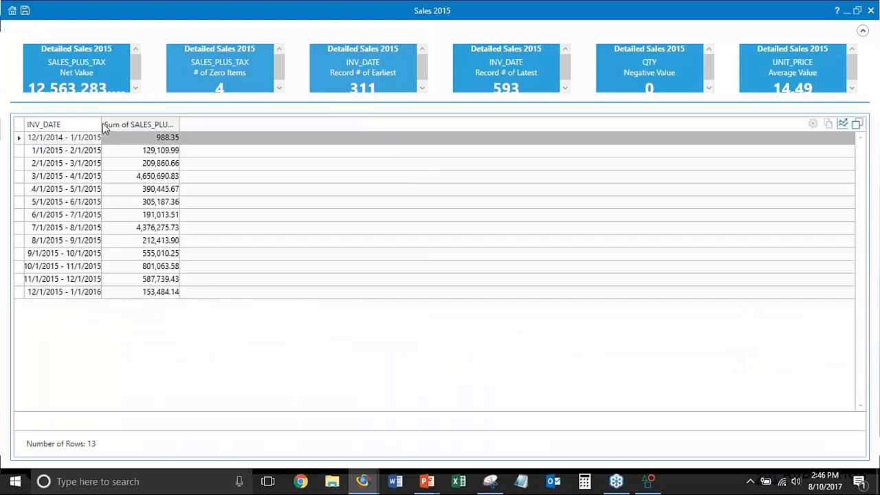
Widen the grid's columns to read the monthly SALES_PLUS_TAX sums, and return to the chart view in the full dashboard
drag(101, 124, 131, 124)
drag(210, 125, 250, 125)
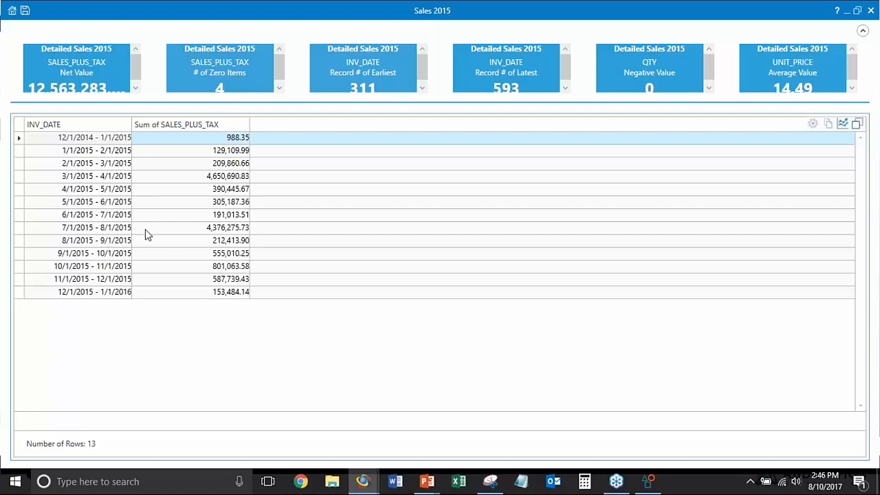
click(222, 215)
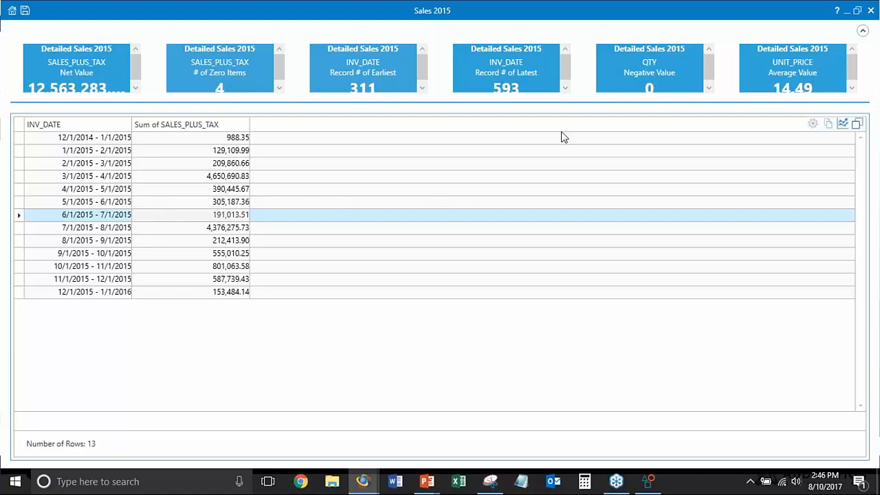
click(870, 85)
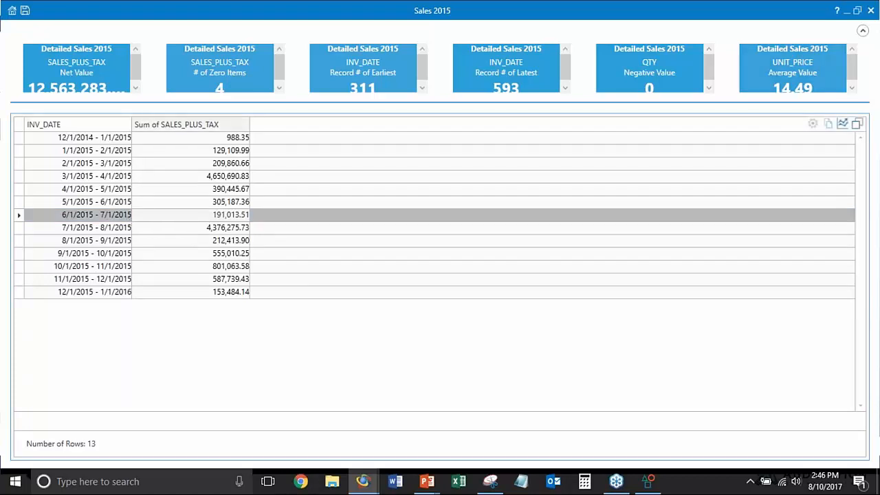
drag(134, 126, 160, 125)
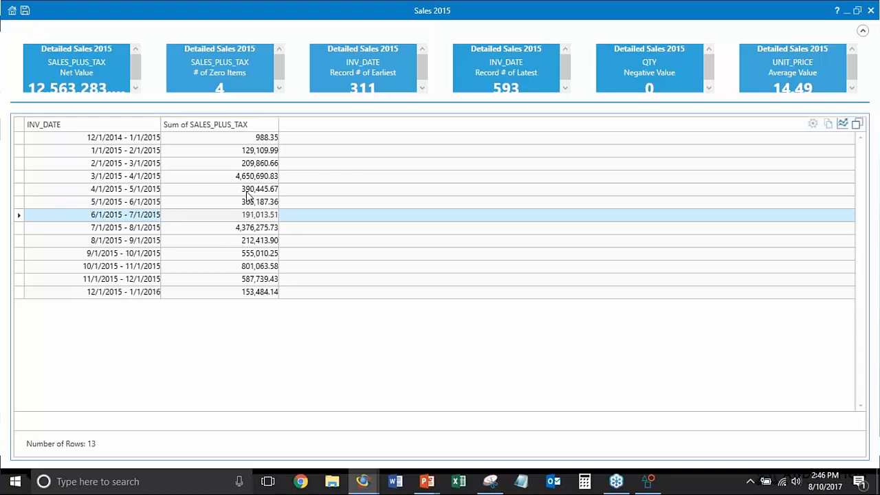
click(784, 101)
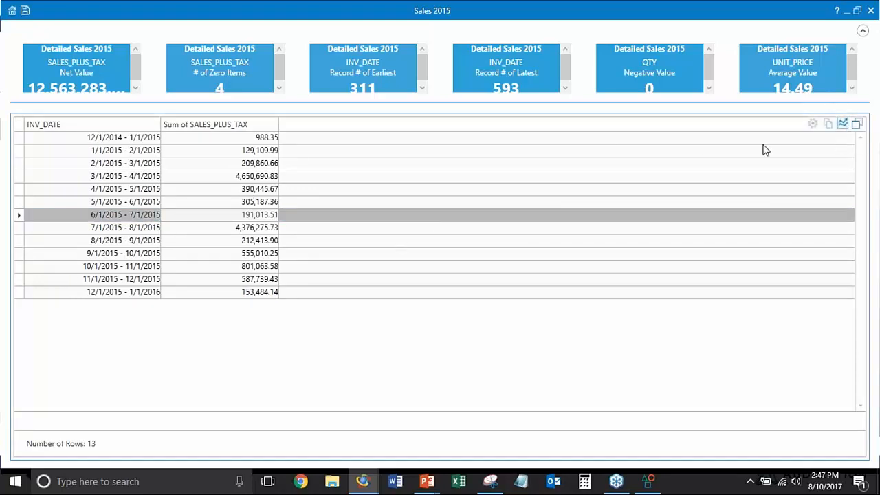
click(842, 124)
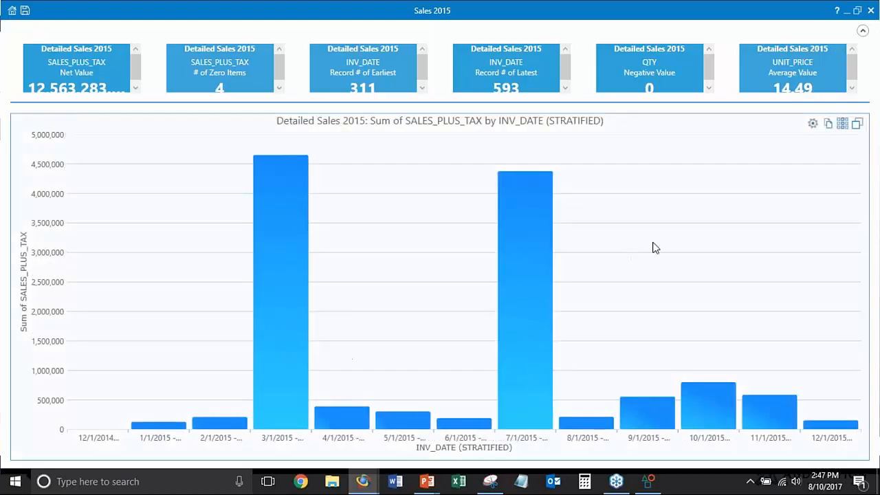
click(857, 123)
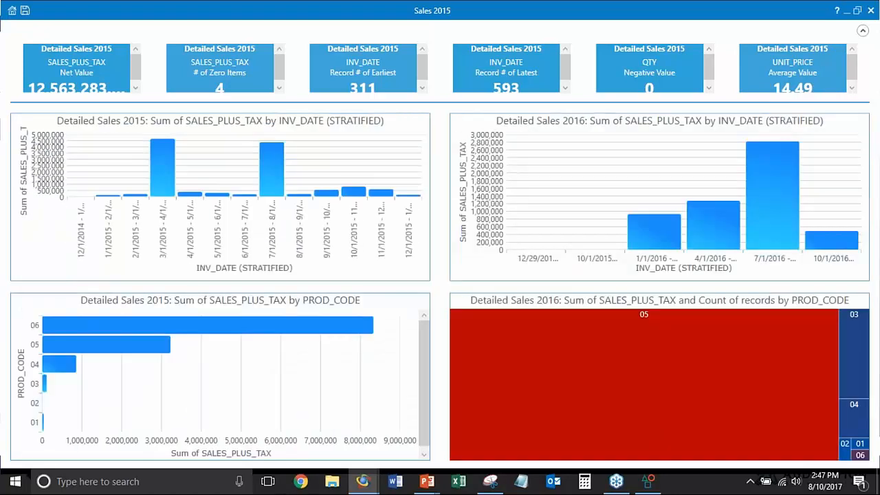
Show the 2015 and 2016 sales-by-date charts and the 2015 product chart as grids, and widen the truncated product-sum and 2016 date columns
click(402, 124)
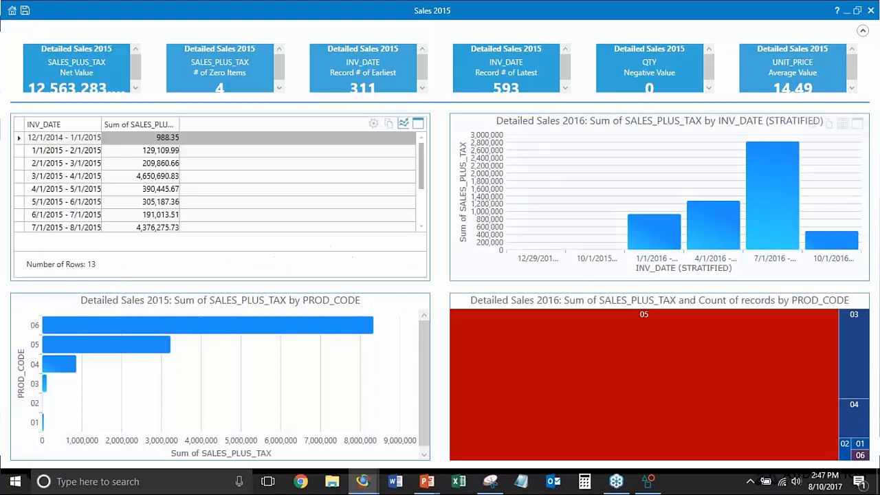
click(841, 123)
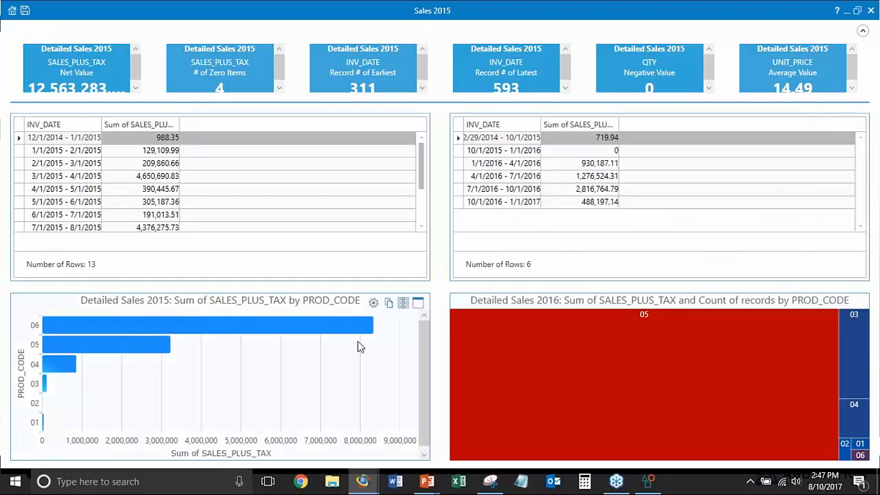
click(402, 302)
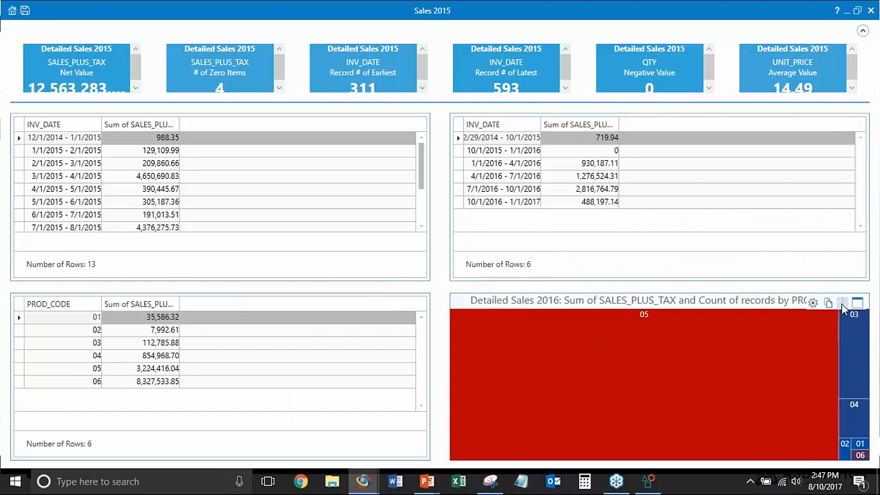
mouse_move(827, 345)
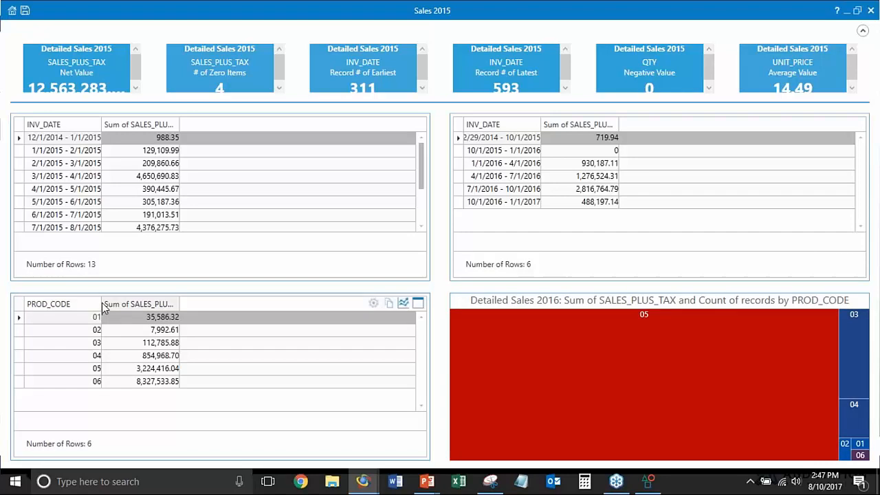
drag(177, 300, 206, 302)
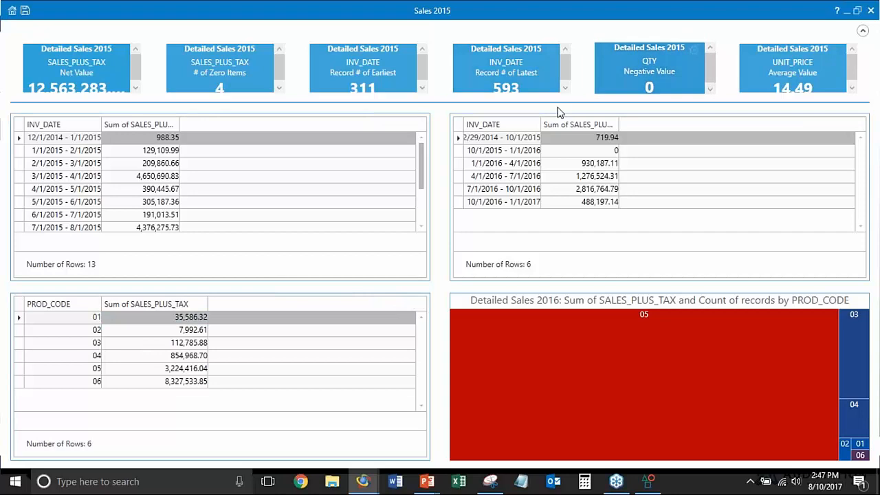
drag(543, 124, 564, 124)
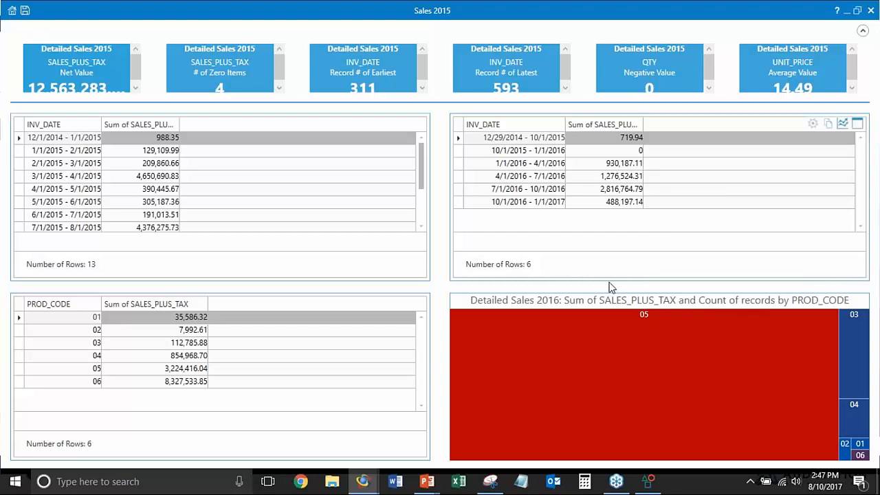
Enlarge the Detailed Sales 2016 treemap by PROD_CODE and copy it to cell G7 of a new blank workbook in Excel
mouse_move(833, 321)
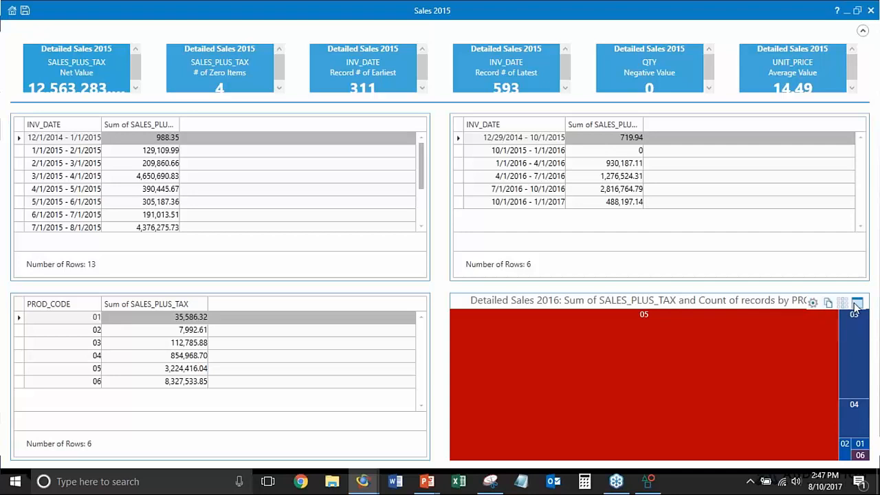
click(857, 303)
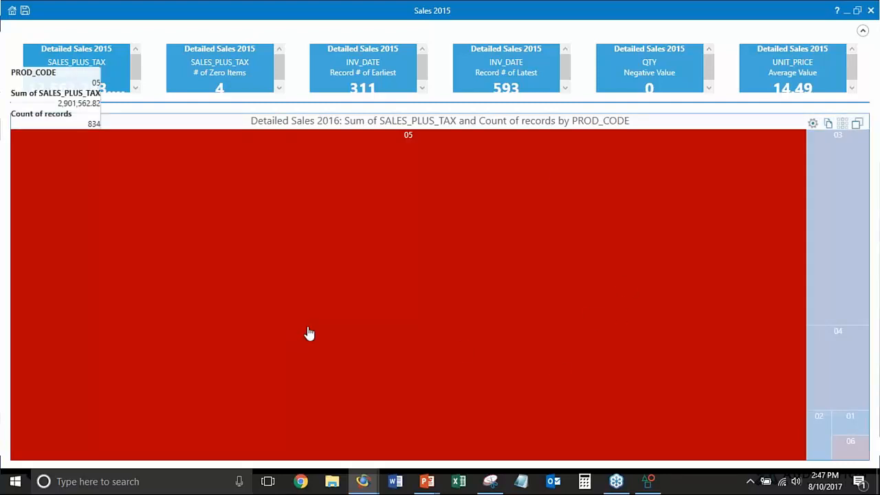
click(458, 481)
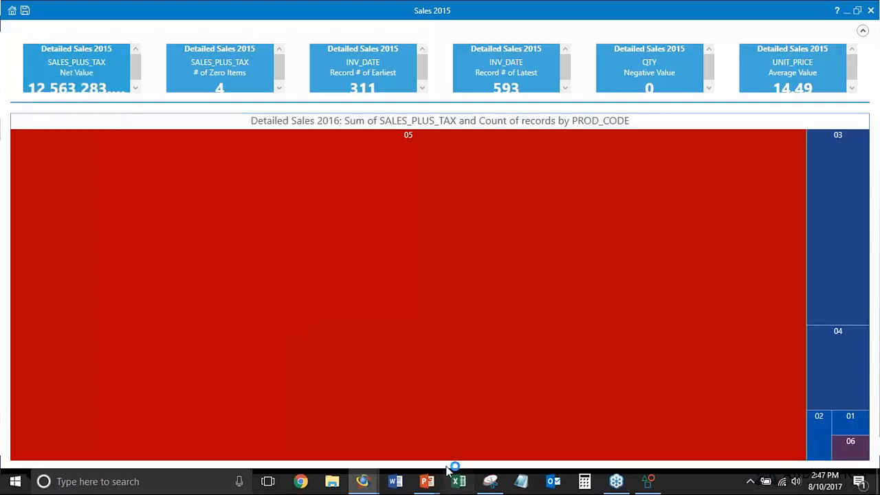
click(335, 170)
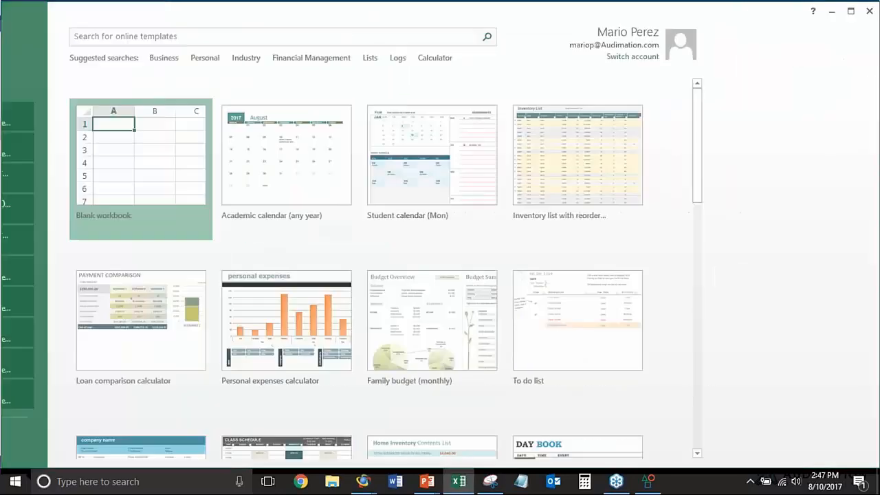
click(326, 245)
click(296, 220)
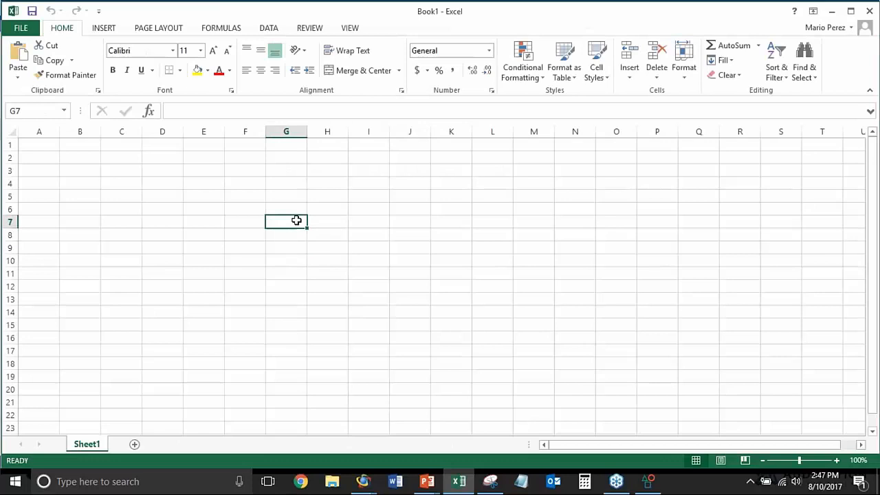
key(ctrl+v)
Shrink and reposition the pasted treemap picture so it spans about columns D to P and rows 3 to 19
drag(325, 280, 259, 222)
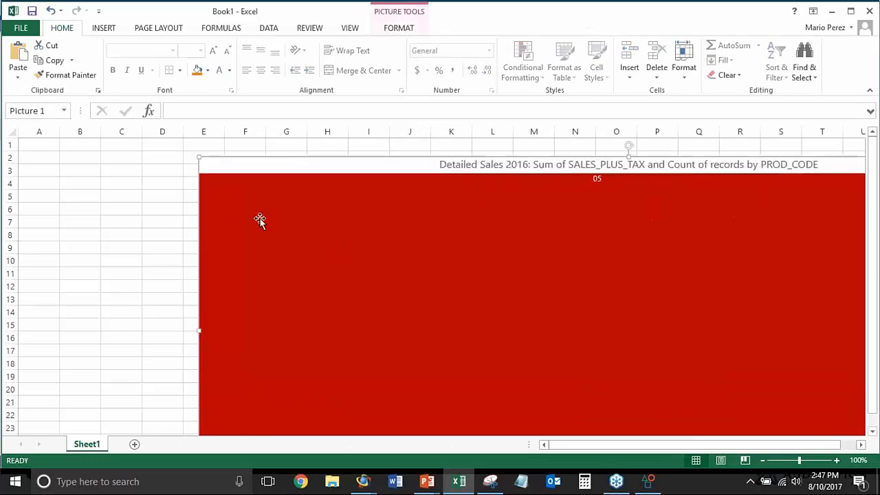
drag(199, 158, 352, 221)
drag(444, 296, 266, 260)
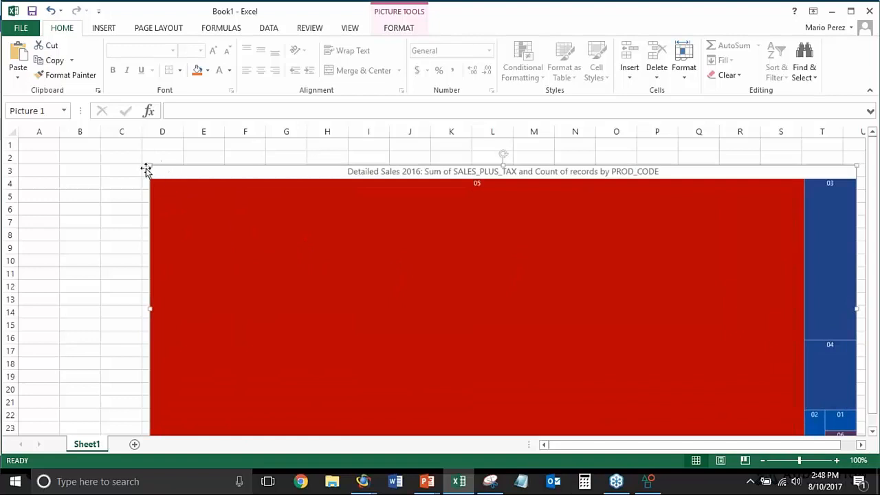
drag(148, 171, 325, 239)
drag(353, 269, 212, 237)
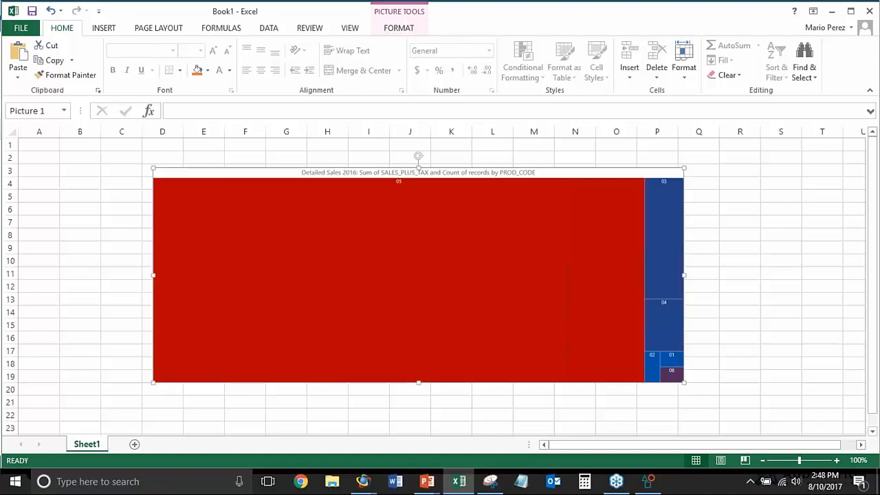
Switch to the PowerPoint slide show and advance past the drill-down and chart copy/paste slides to the Discover slide
key(alt+Tab)
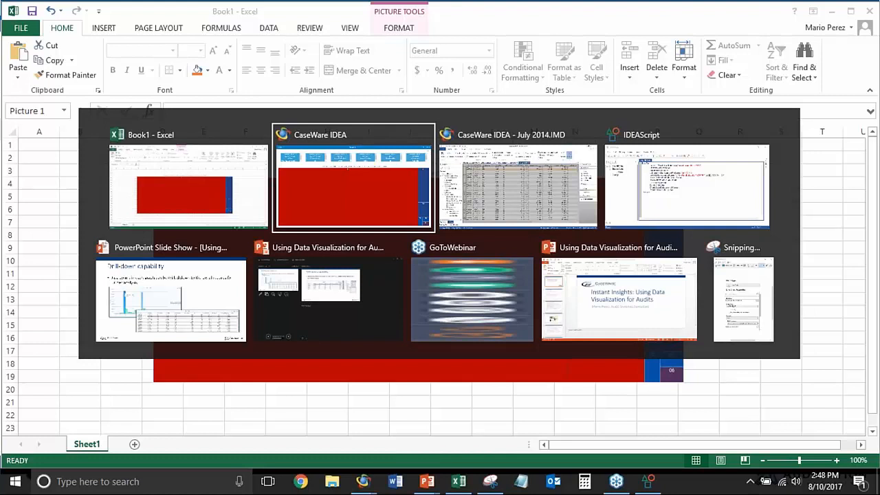
key(alt+Tab)
key(alt+Tab)
key(alt+Tab)
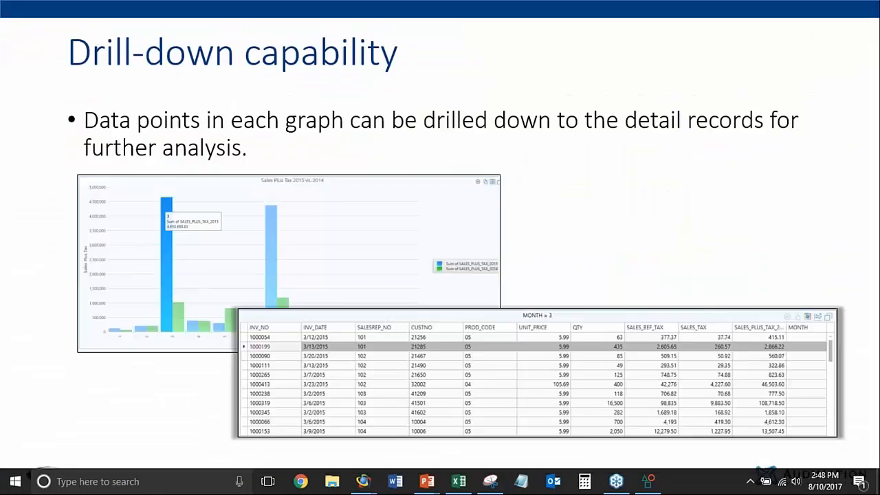
click(531, 240)
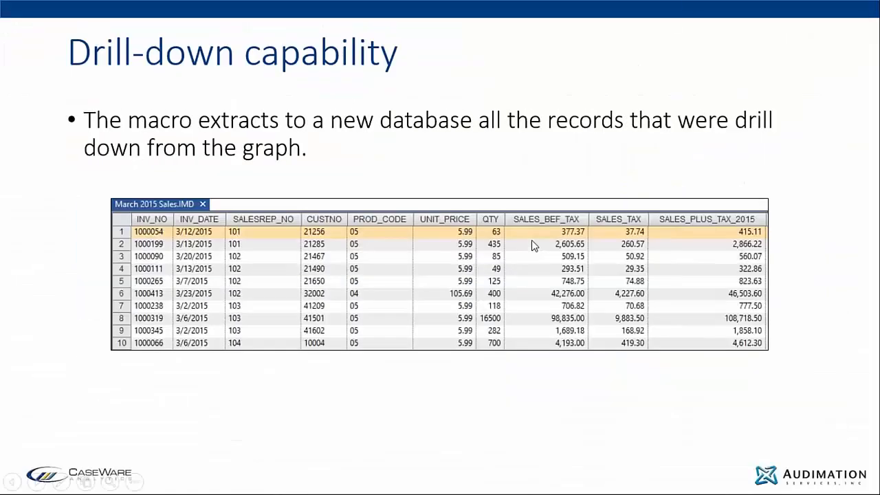
click(532, 240)
click(531, 240)
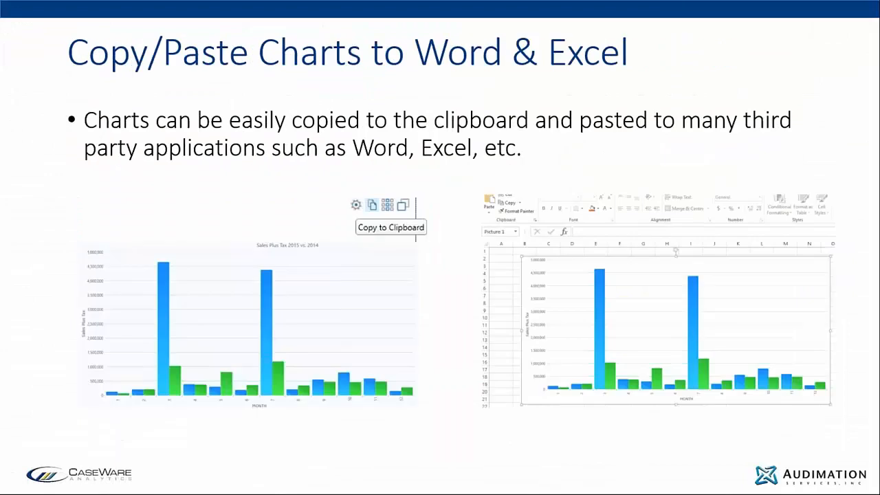
key(Right)
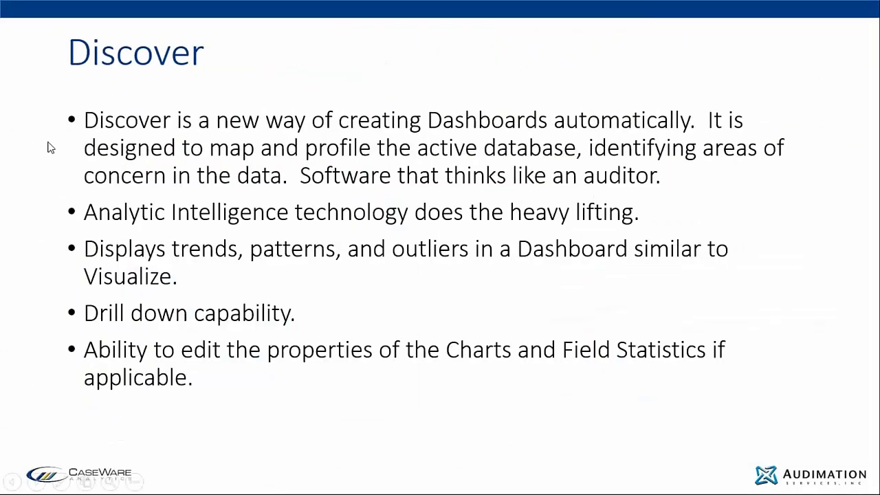
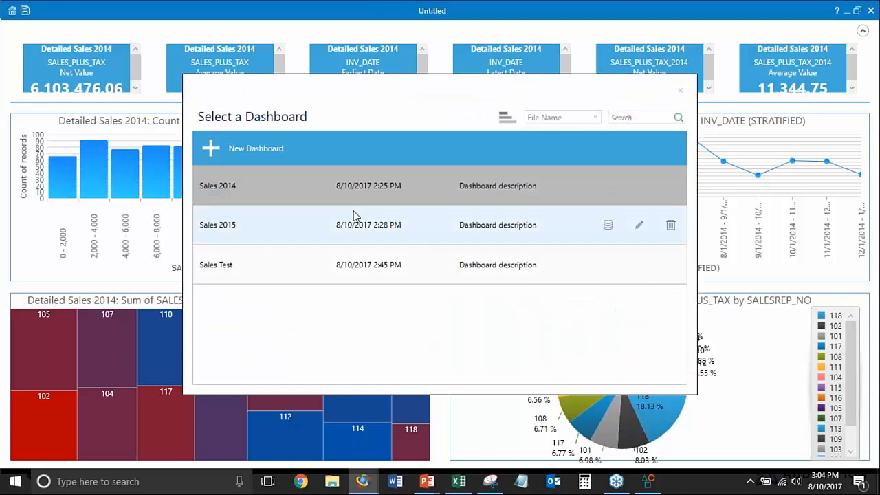
Open the Sales 2015 dashboard and view its reuse options, including the databases available to replace Detailed Sales 2015
click(349, 201)
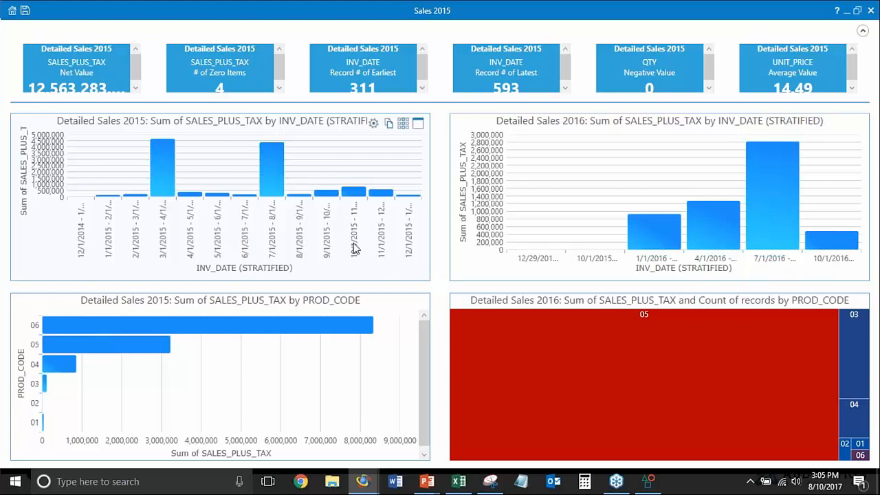
click(12, 10)
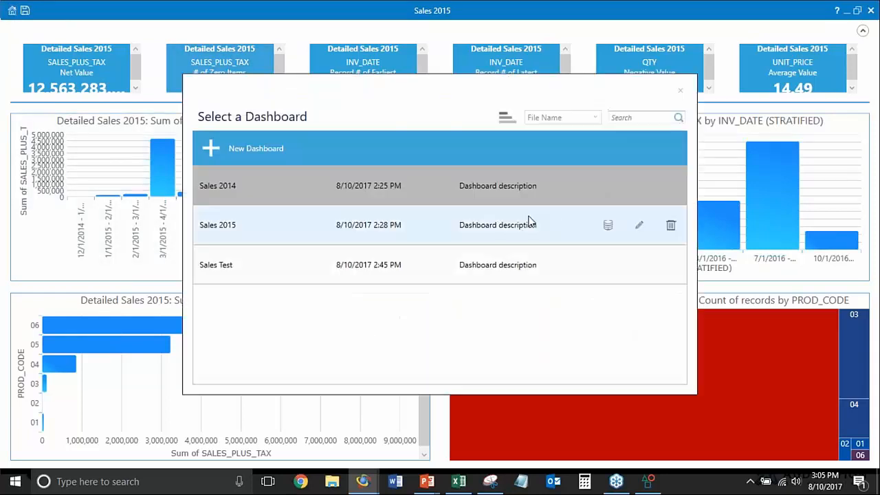
click(607, 225)
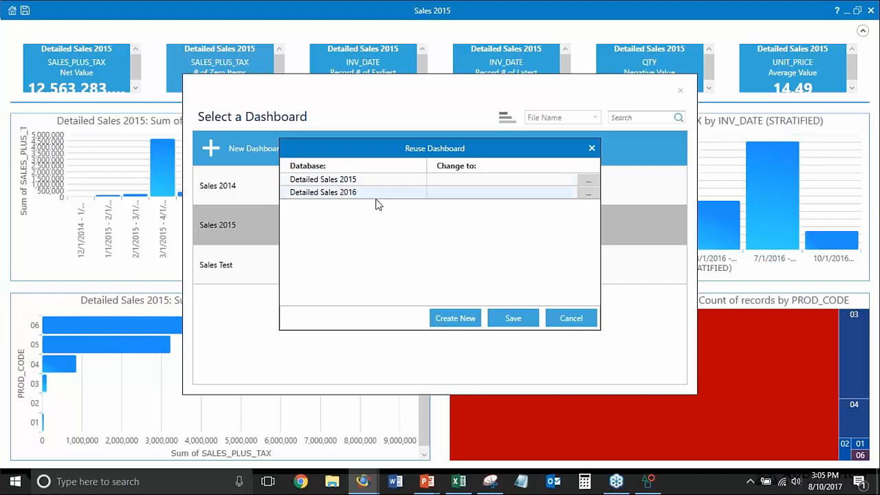
click(587, 180)
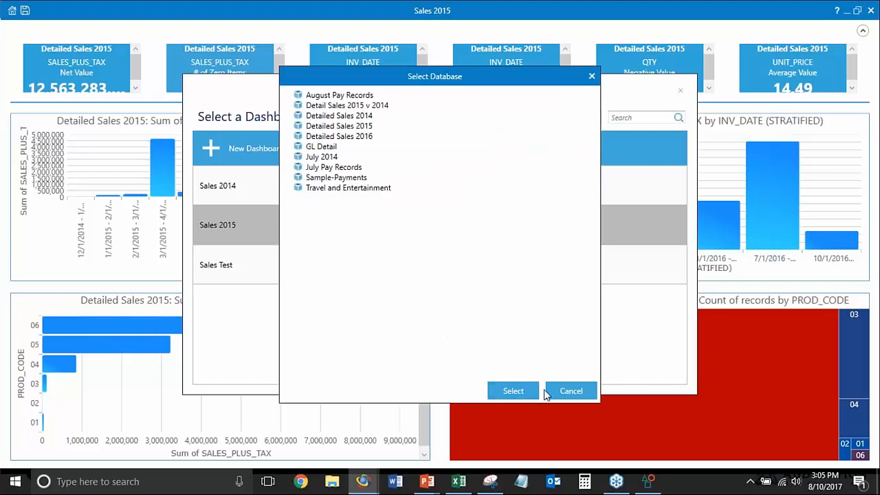
click(591, 77)
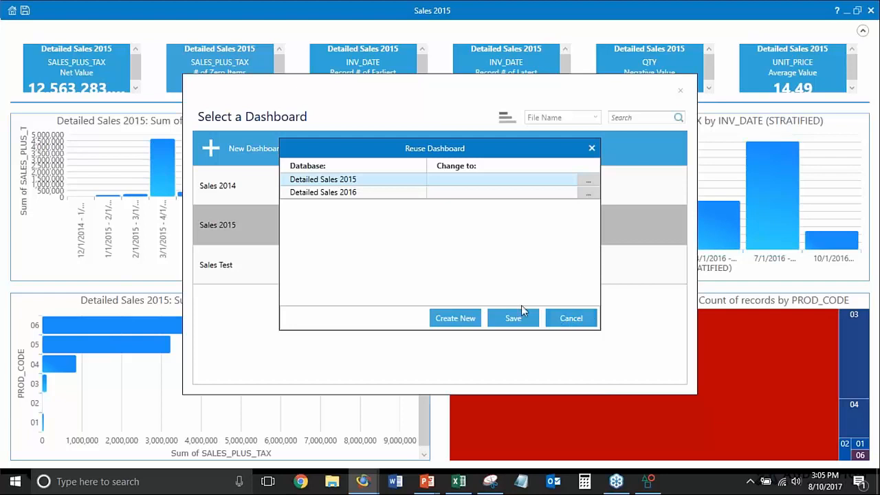
click(592, 150)
click(679, 91)
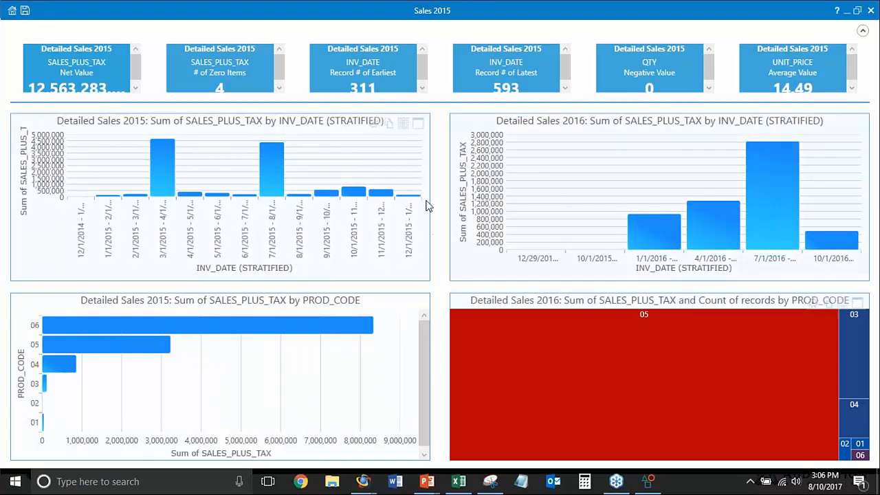
Enlarge the Detailed Sales 2015 sales-by-date column chart, examine its monthly columns and properties, and restore the dashboard layout
click(418, 124)
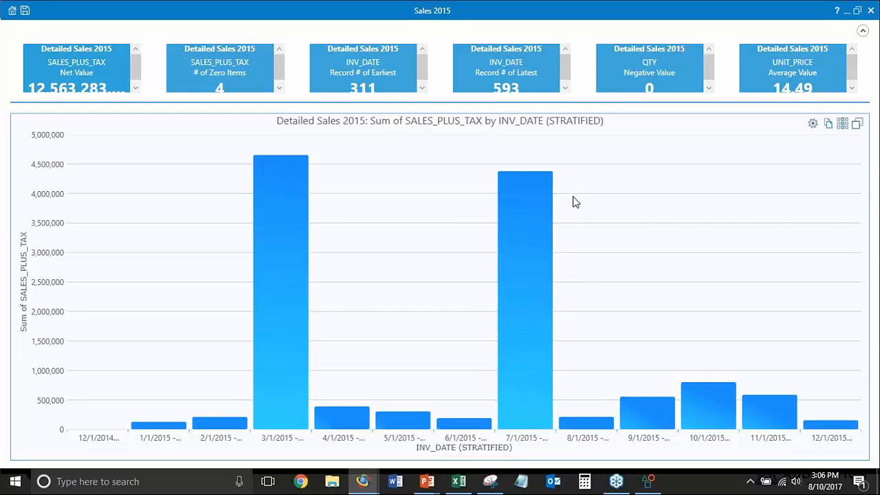
mouse_move(277, 222)
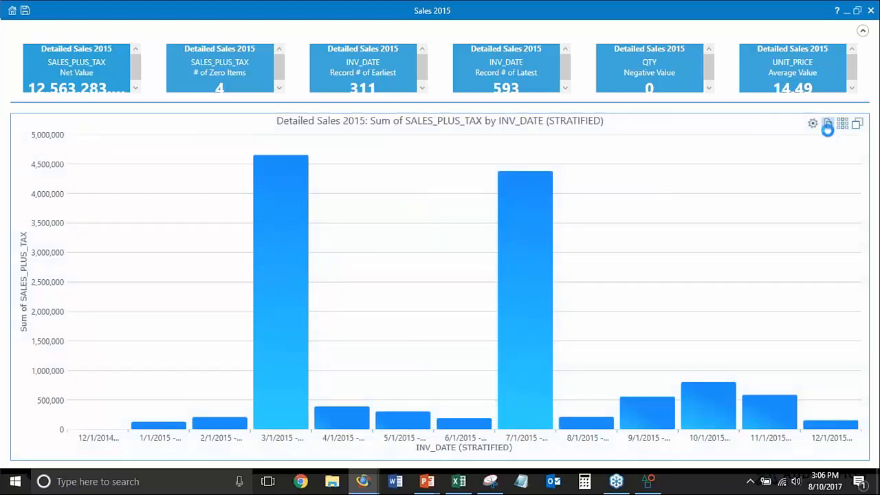
mouse_move(499, 275)
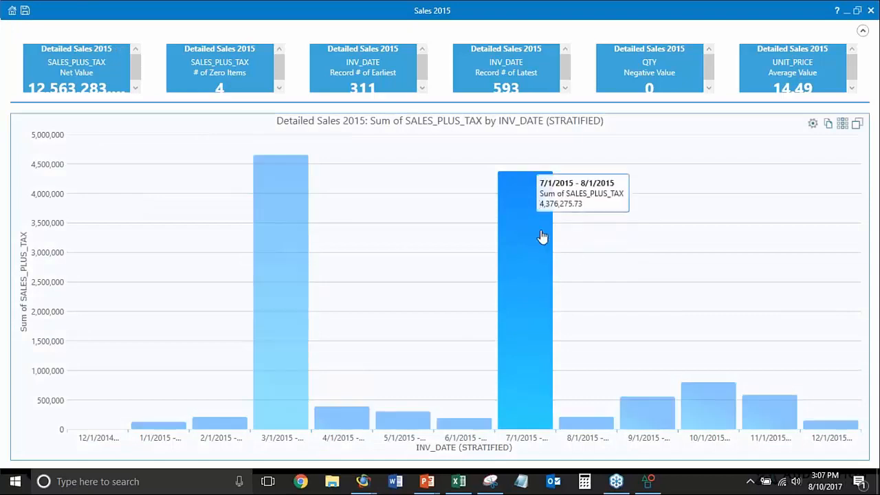
click(813, 123)
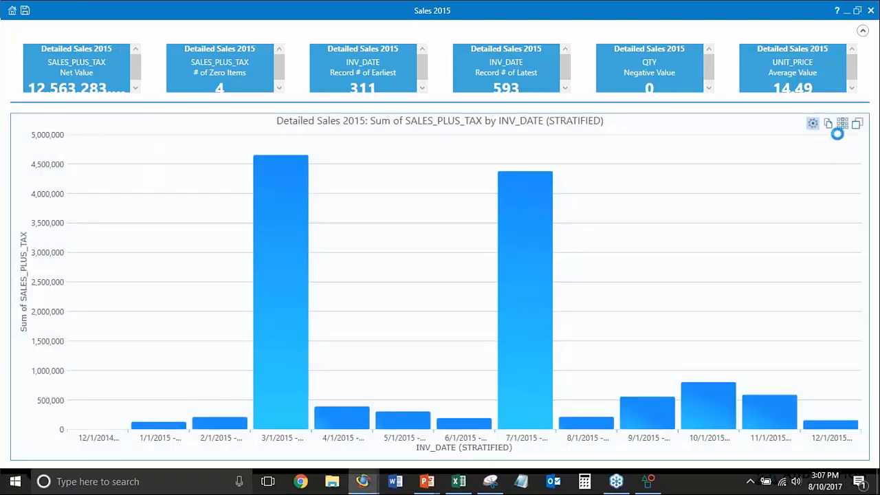
click(759, 75)
click(857, 122)
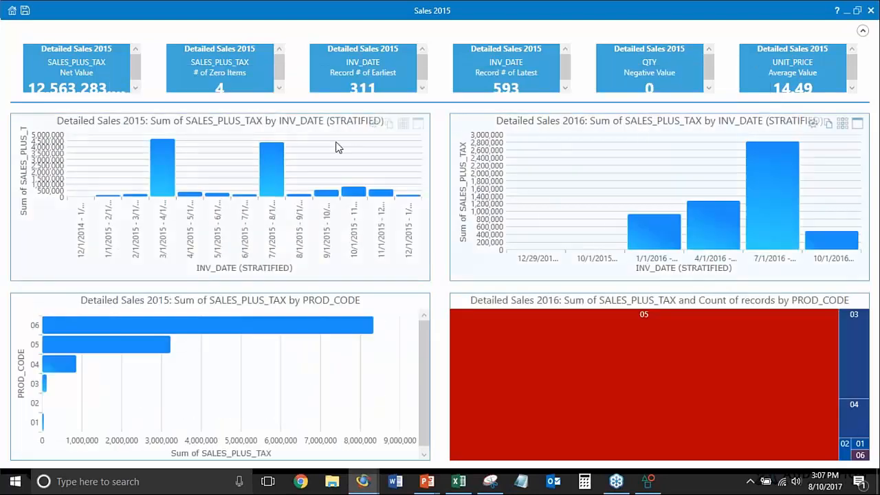
Save a copy of the dashboard under the name Sales 2015 CFO
mouse_move(282, 163)
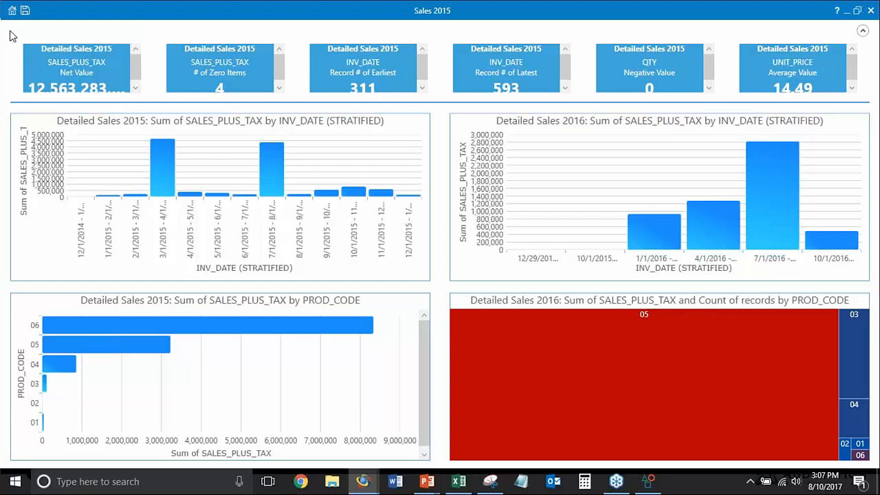
click(24, 12)
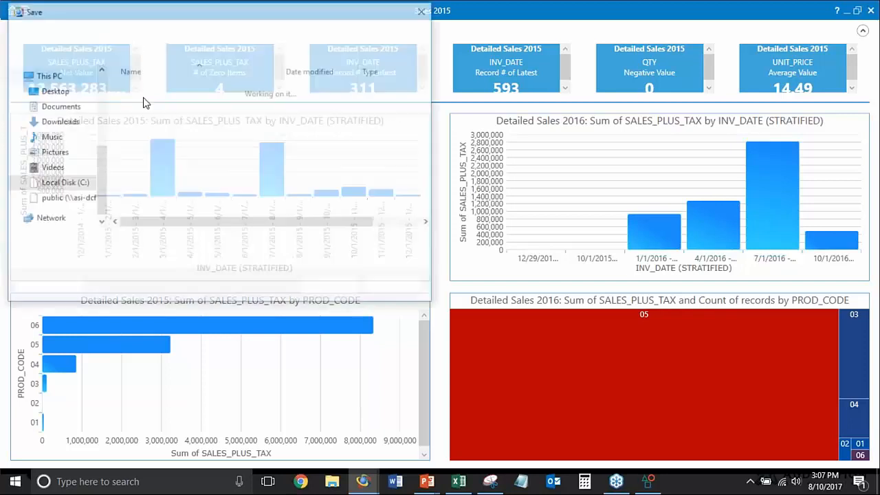
click(126, 242)
drag(126, 243, 258, 240)
text(CFO)
key(Return)
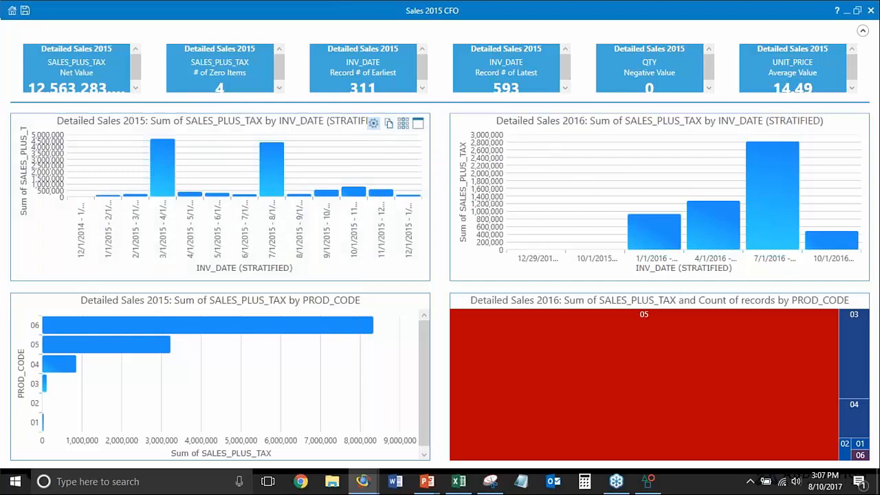
Change the Detailed Sales 2015 sales-by-date chart to a Bar Chart and apply the new chart type
click(644, 129)
click(634, 175)
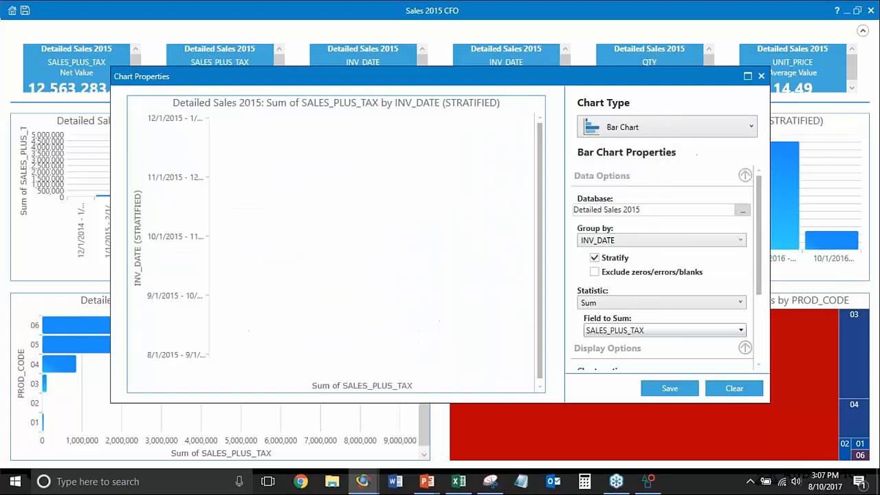
click(669, 388)
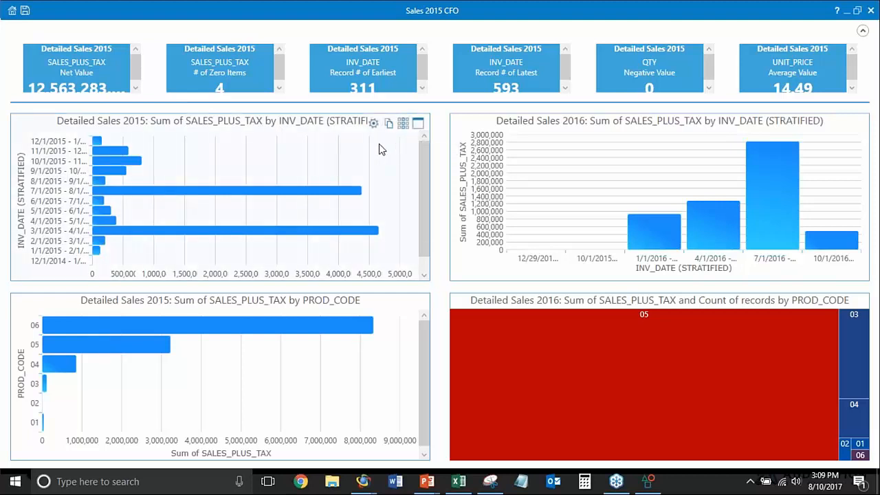
Enlarge the Detailed Sales 2015 sales-by-date bar chart and examine the 7/1/2015 - 8/1/2015 bar
click(418, 123)
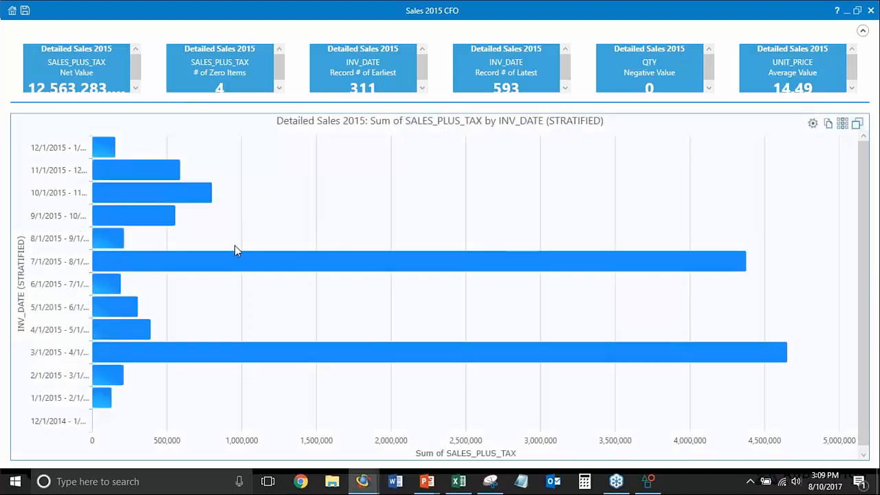
mouse_move(196, 260)
click(221, 261)
mouse_move(229, 261)
mouse_move(164, 225)
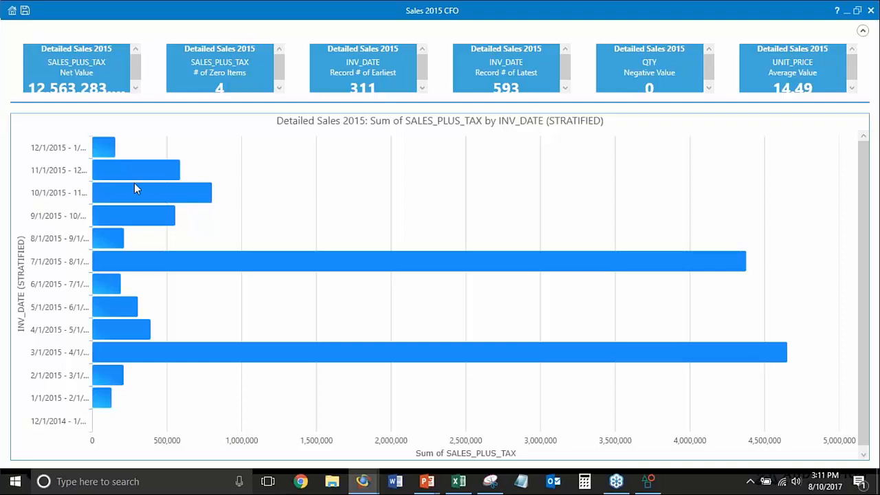
mouse_move(318, 252)
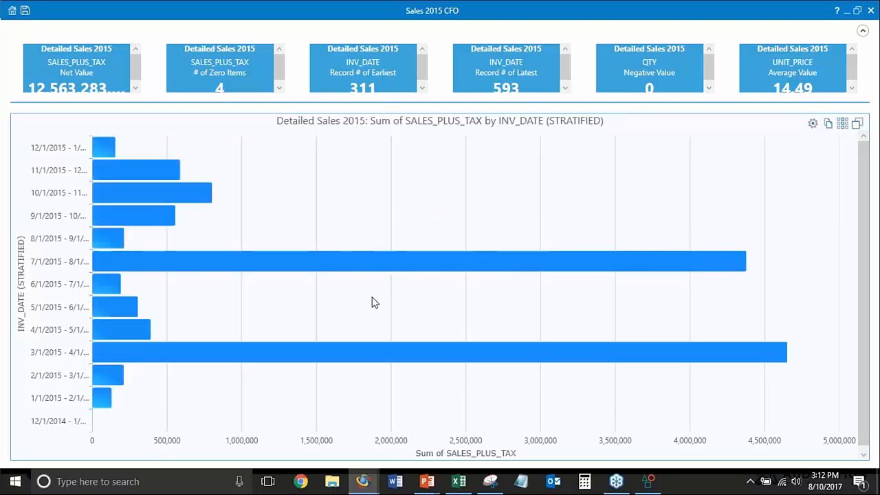
mouse_move(351, 269)
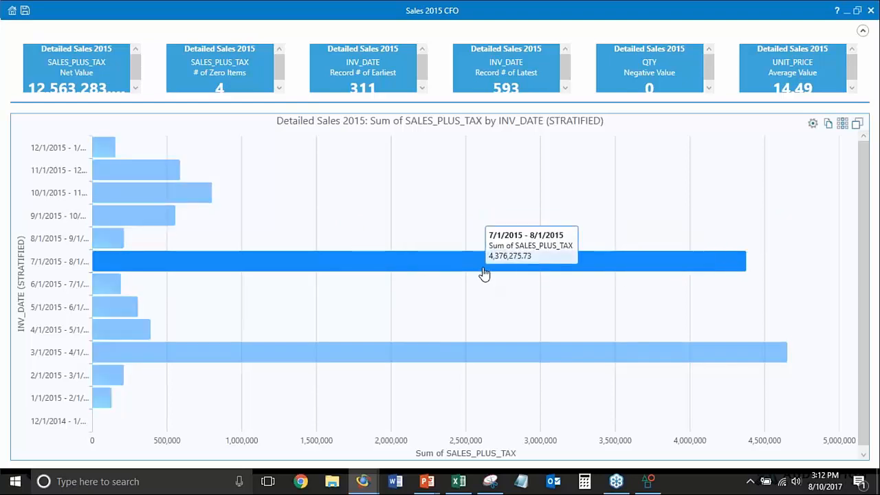
Drill down into the 7/1/2015 - 8/1/2015 bar and review the underlying sales records
click(483, 271)
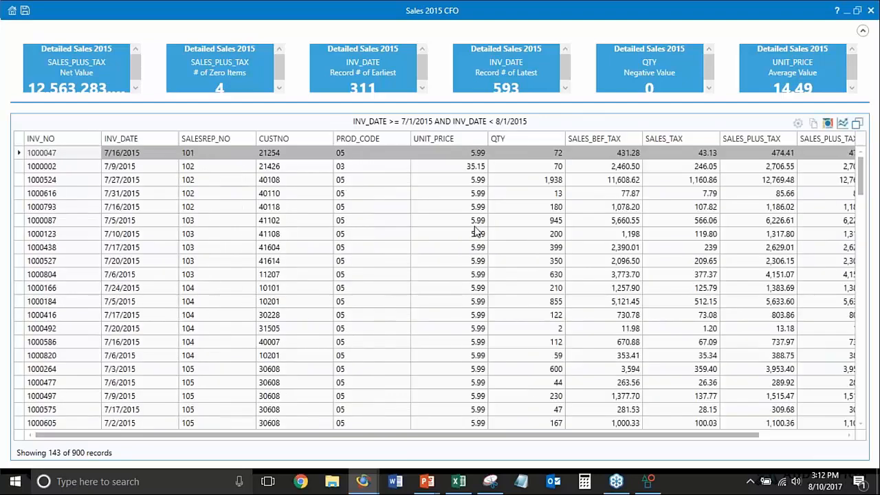
click(132, 197)
click(146, 169)
scroll(146, 172, down, 1)
scroll(146, 172, down, 10)
scroll(146, 171, up, 10)
scroll(146, 171, down, 13)
scroll(146, 172, down, 7)
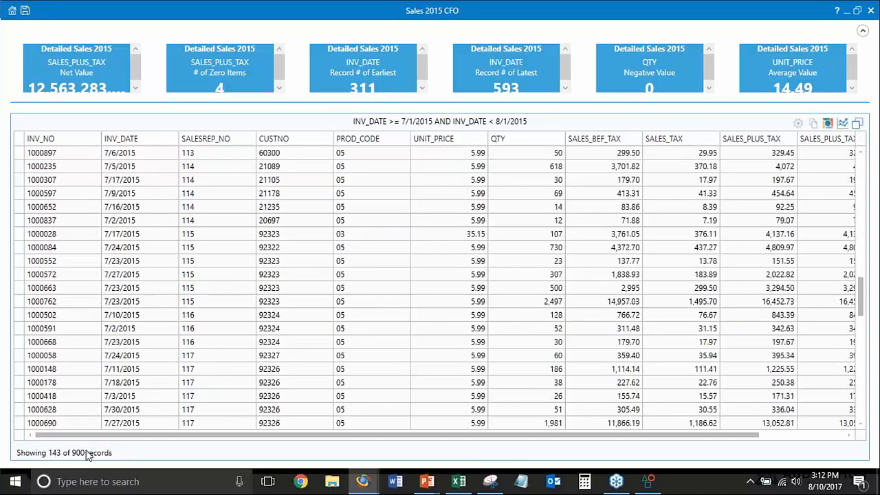
scroll(82, 380, down, 7)
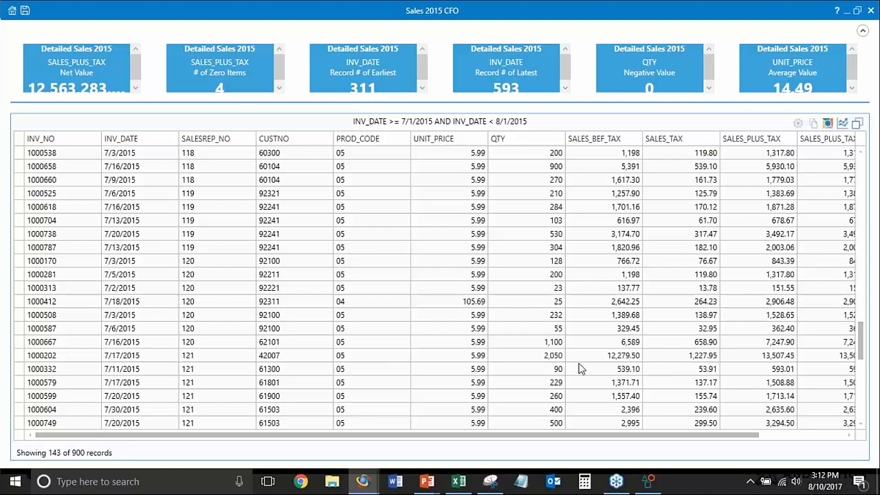
Save the July 2015 drill-down extraction as the IDEAScript file New Script.iss in the project's Macros.ILB folder
click(827, 122)
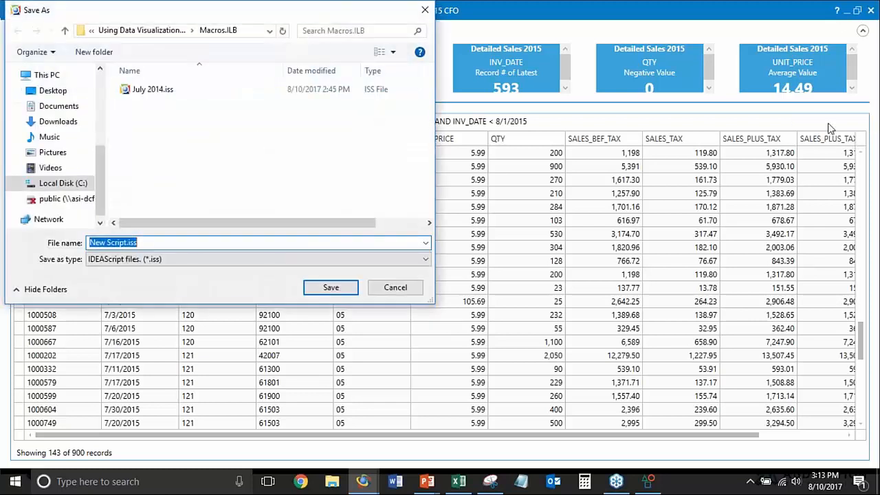
click(159, 243)
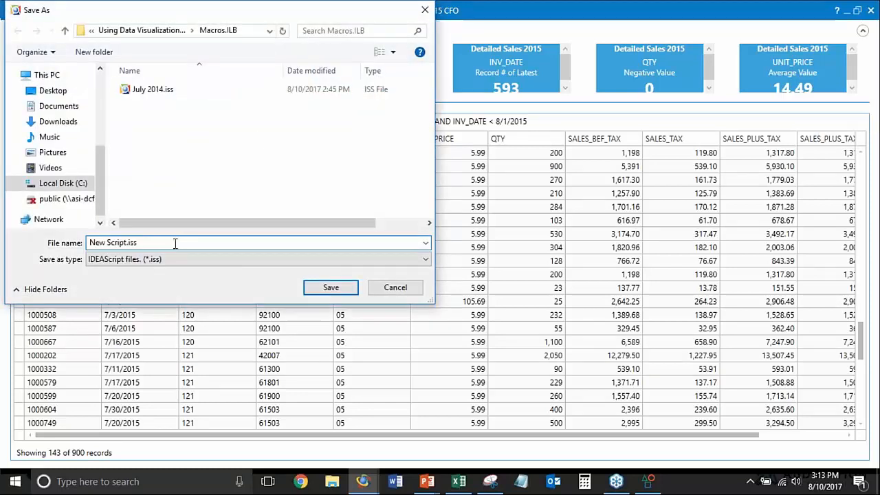
click(320, 289)
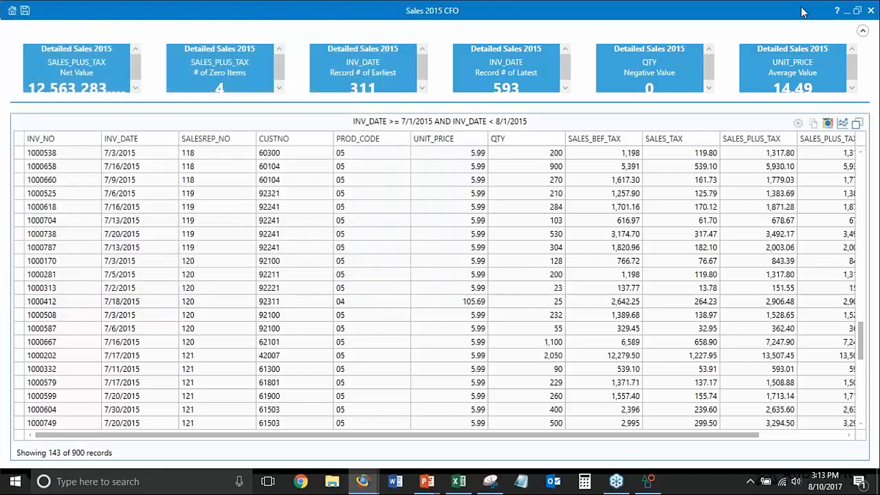
Close the Sales 2015 CFO dashboard without saving its changes and return to the main IDEA window
click(871, 11)
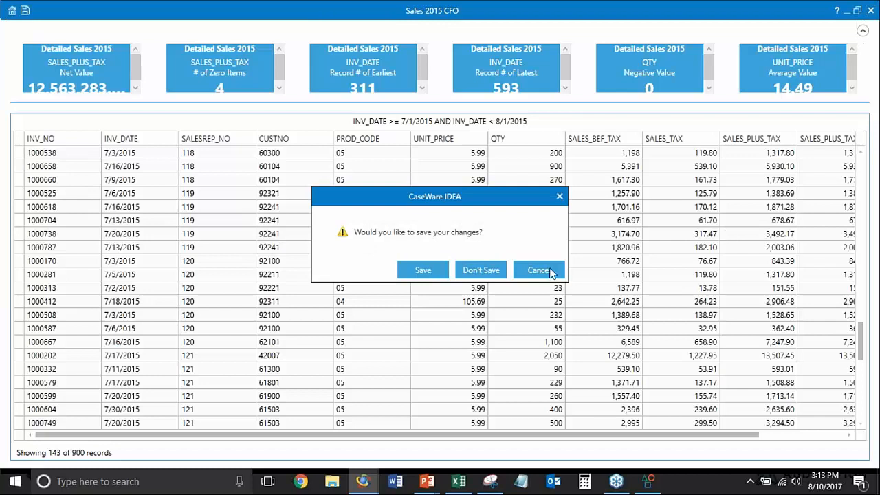
click(495, 272)
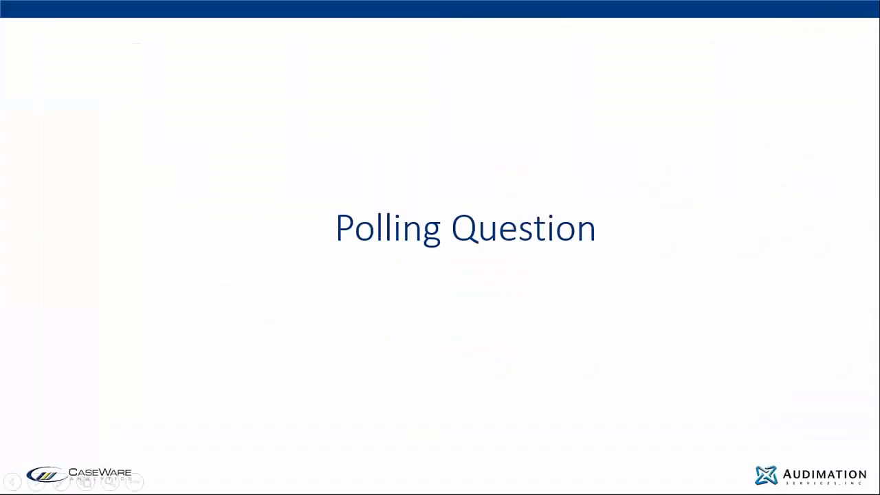
key(alt+Tab)
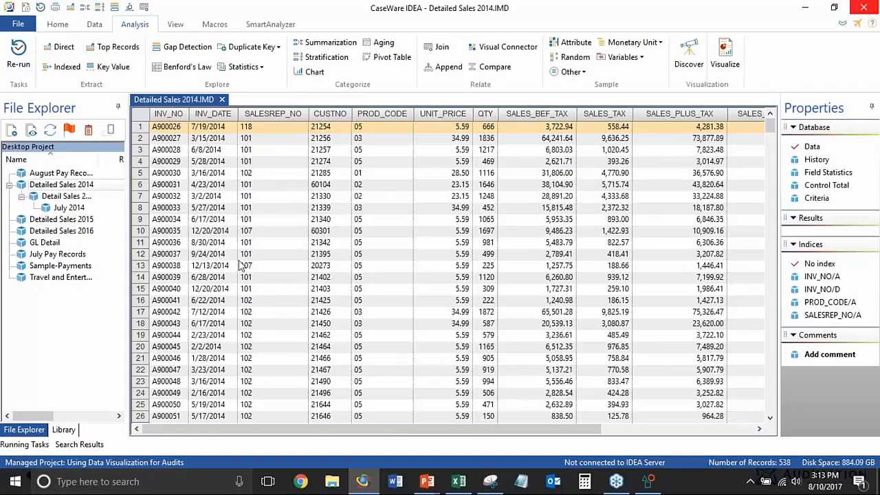
Run the New Script.iss macro from the current project library and review the extracted records across to the MONTH field
click(64, 428)
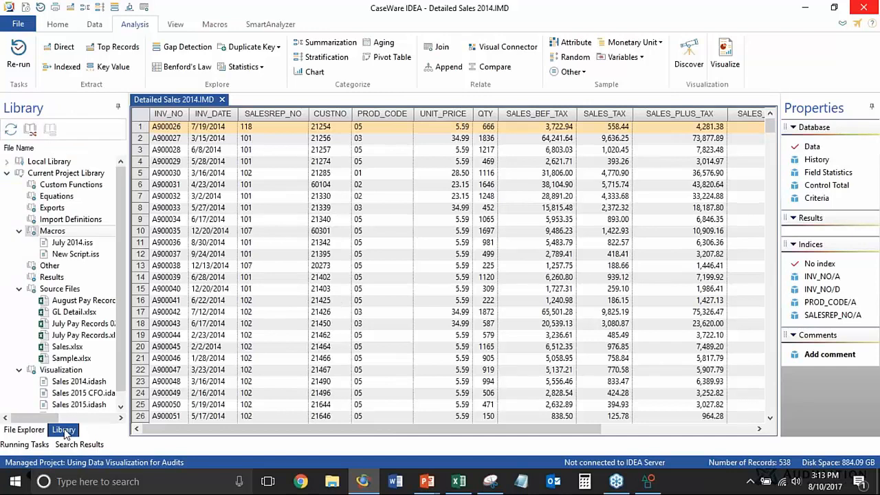
click(73, 255)
right_click(74, 255)
click(99, 261)
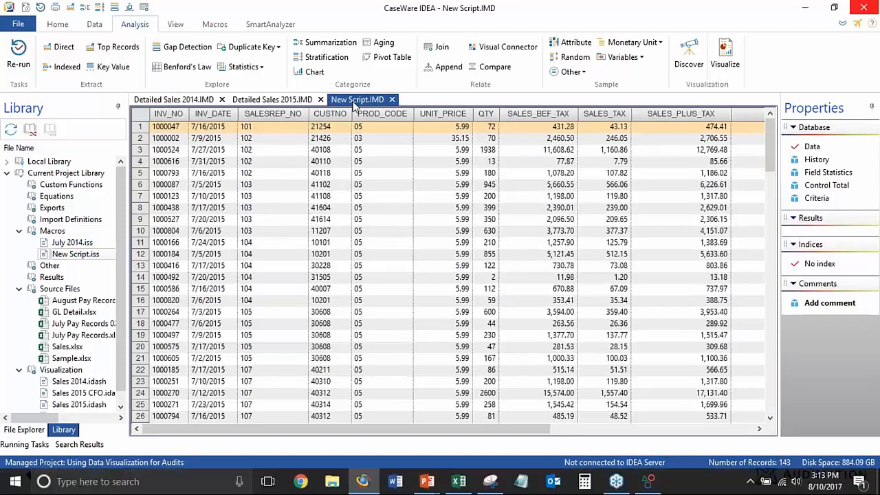
click(298, 152)
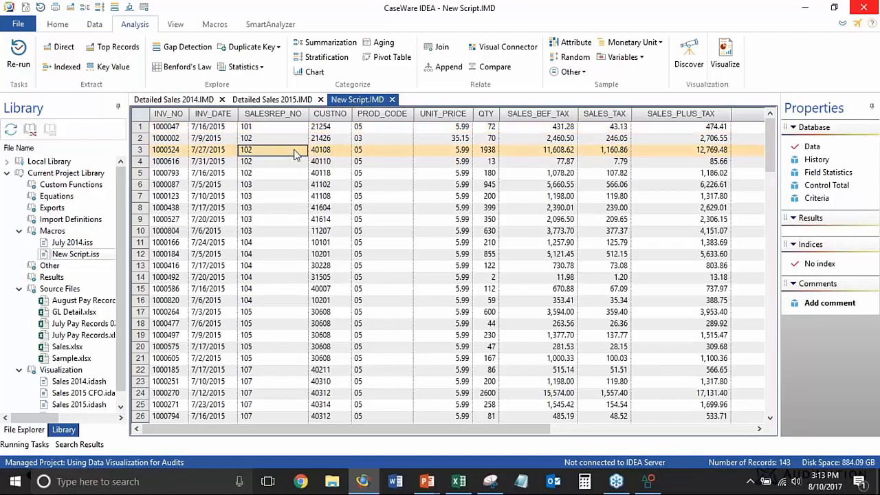
key(Right)
key(Right)
key(Right)
key(Right)
key(Right)
key(Right)
key(Right)
key(Right)
key(Right)
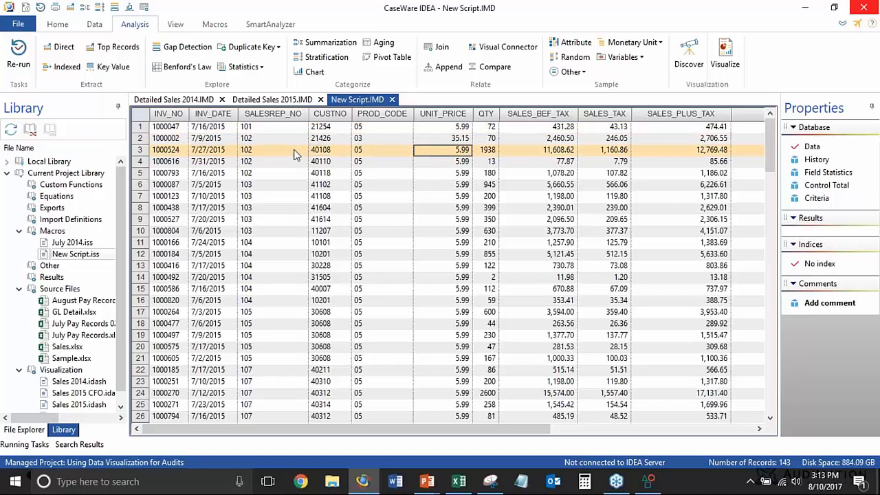
key(Right)
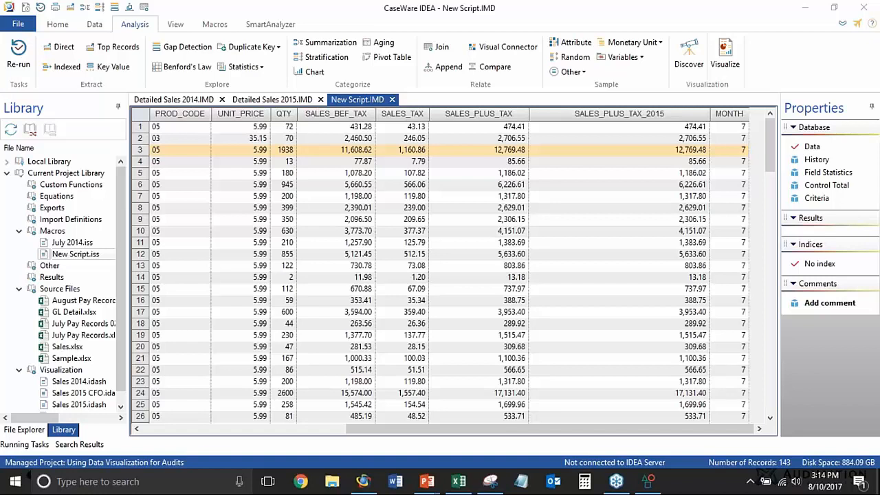
Switch to the PowerPoint slide show and go back to the slide about using Discover as a starting point
key(alt+Tab)
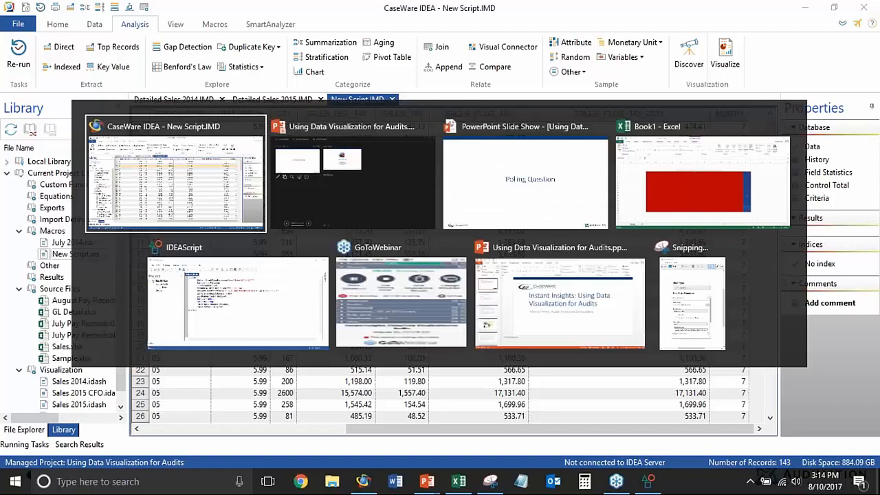
key(alt+Tab)
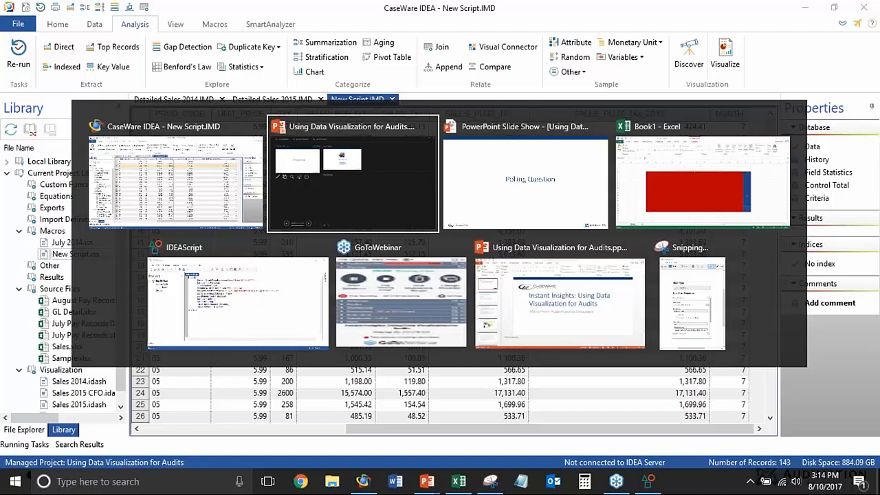
key(alt+Tab)
key(Left)
key(Left)
key(Left)
key(Right)
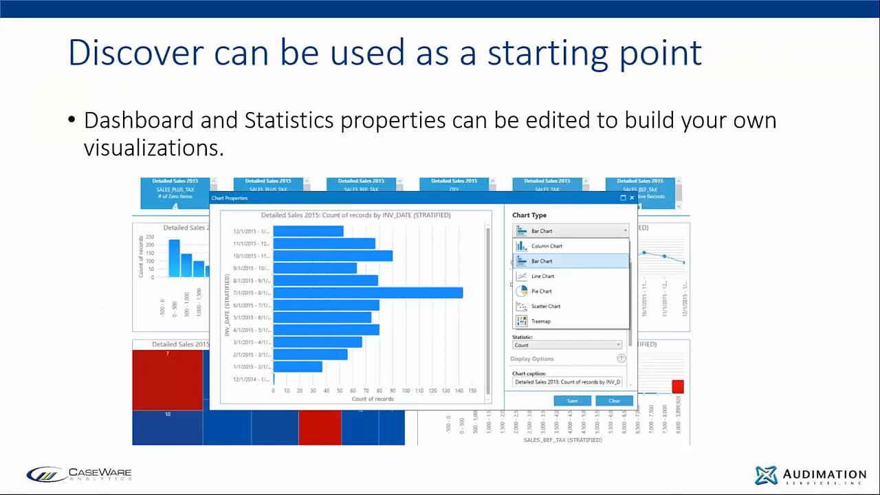